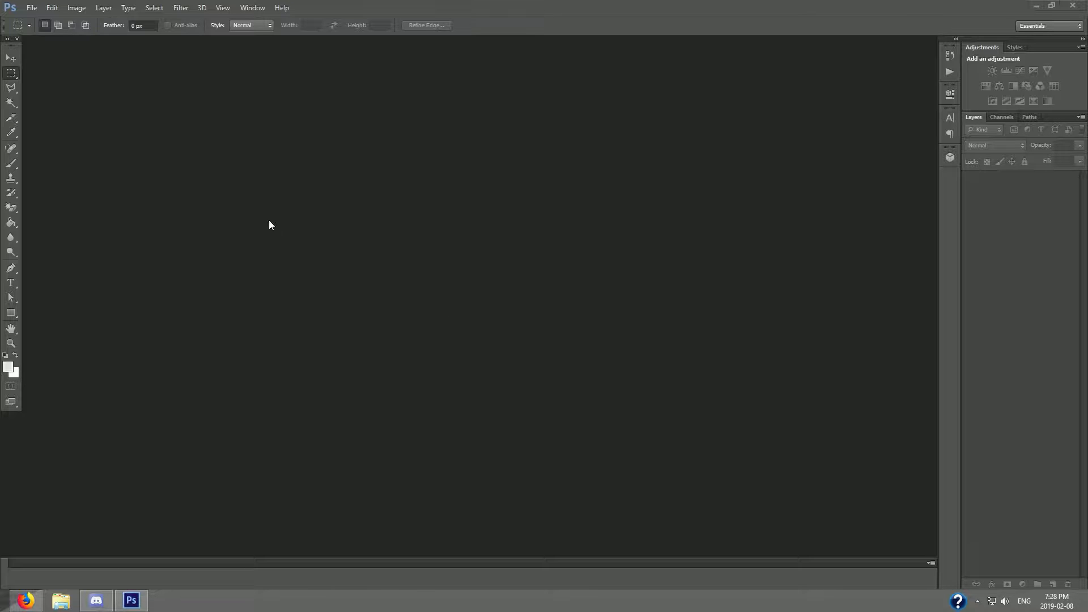
Step: Create a transparent 2560 × 1440 pixel RGB document at 300 pixels/inch using the banner preset
left_click(31, 8)
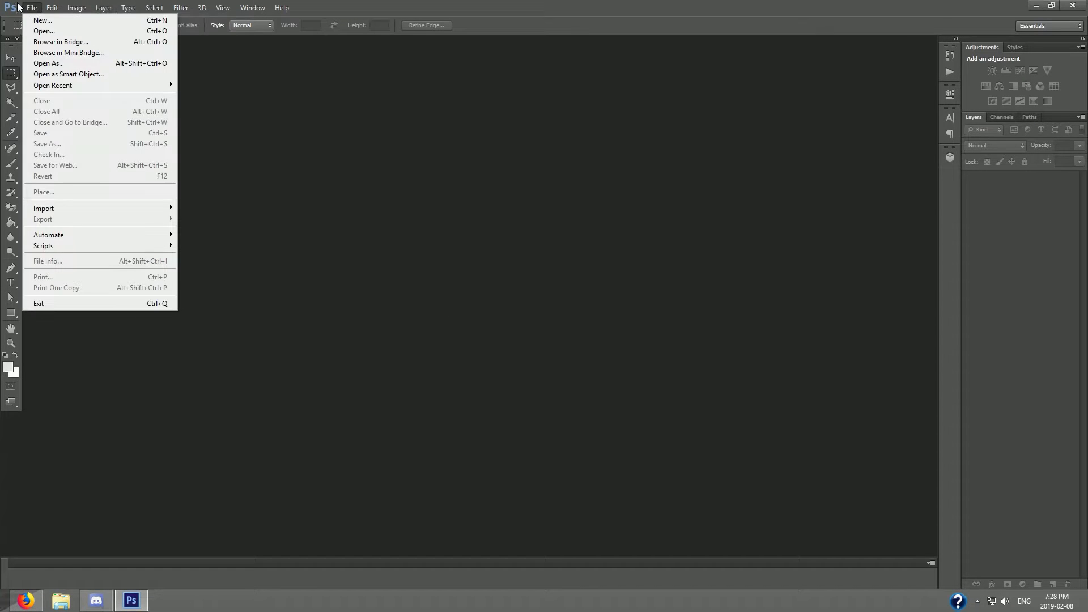
left_click(35, 21)
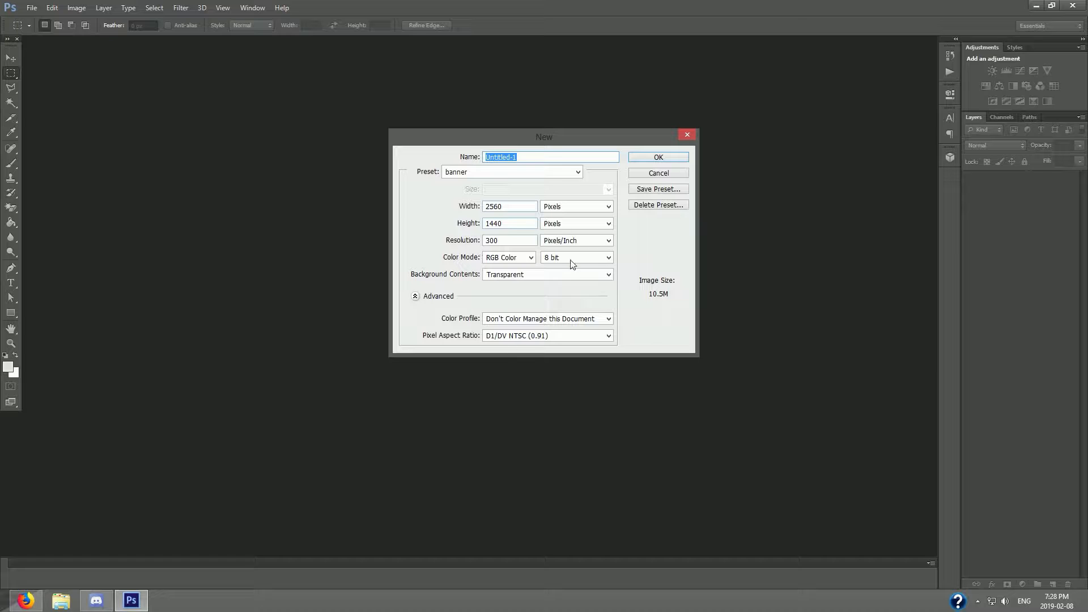
key("BackSpace")
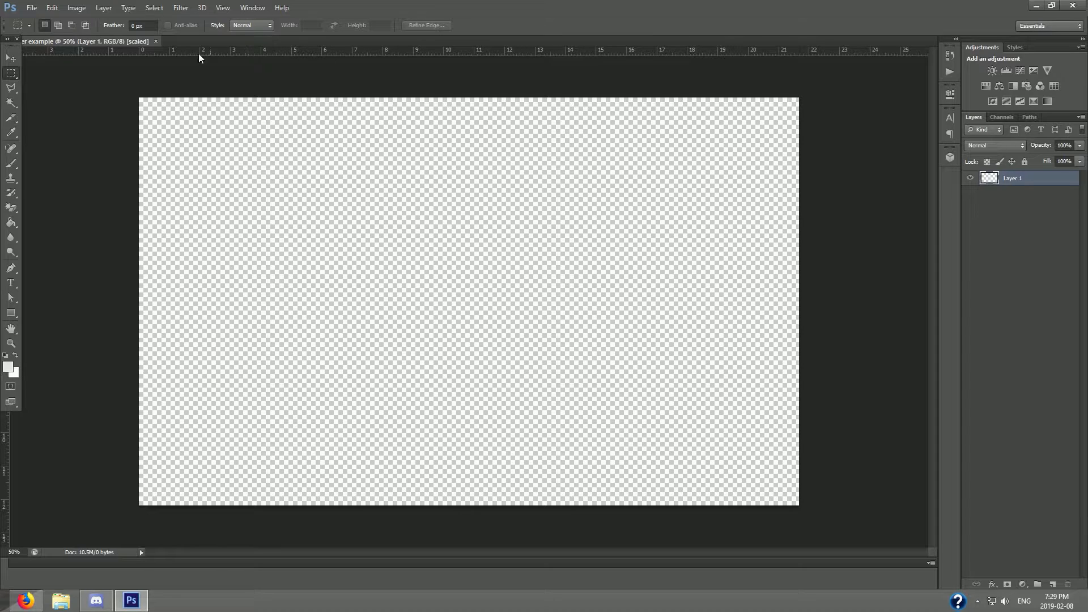
left_click(33, 8)
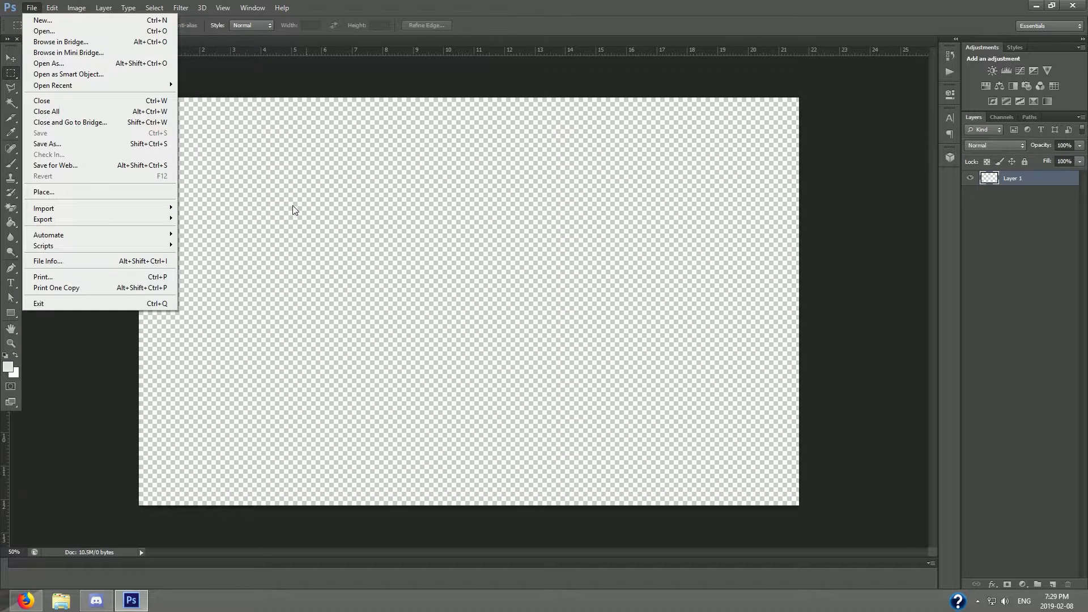
left_click(41, 20)
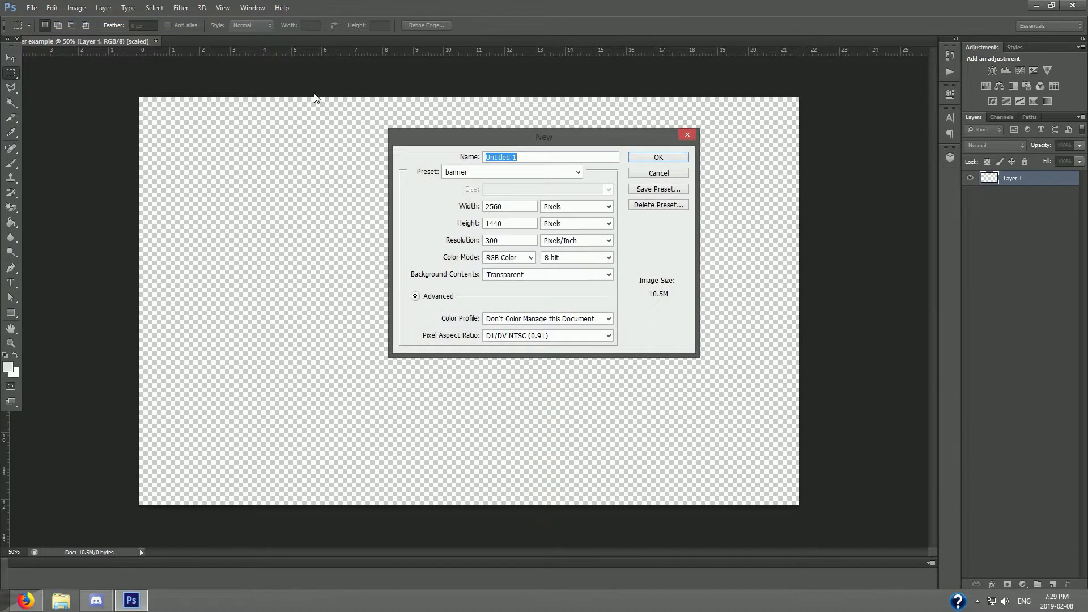
left_click(630, 173)
Step: Open the recently used file SoaRWhiz50kExclusivePack.psd
left_click(32, 8)
mouse_move(61, 87)
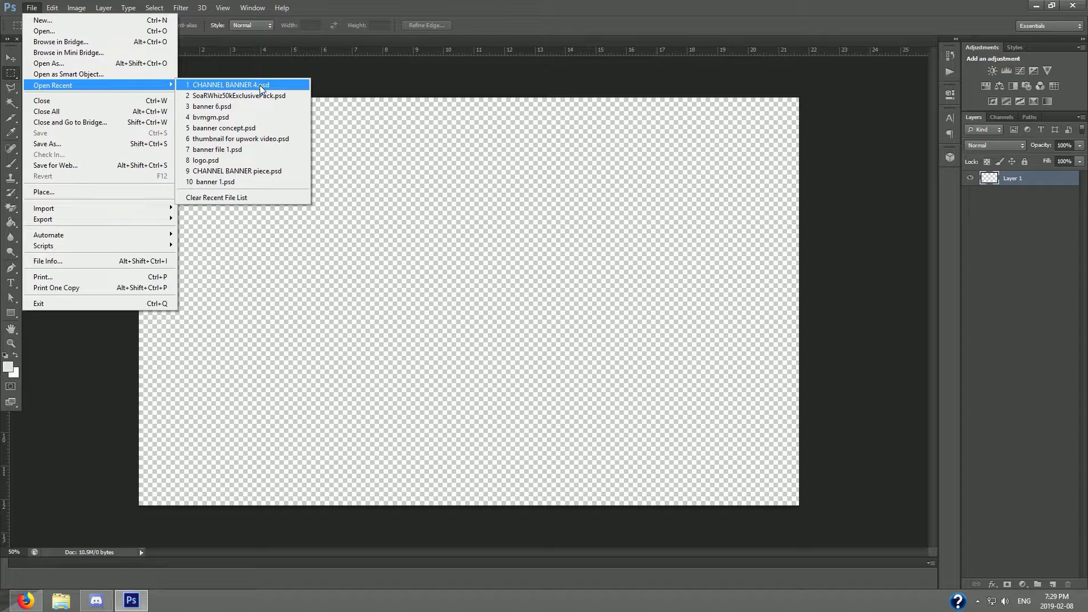
left_click(253, 95)
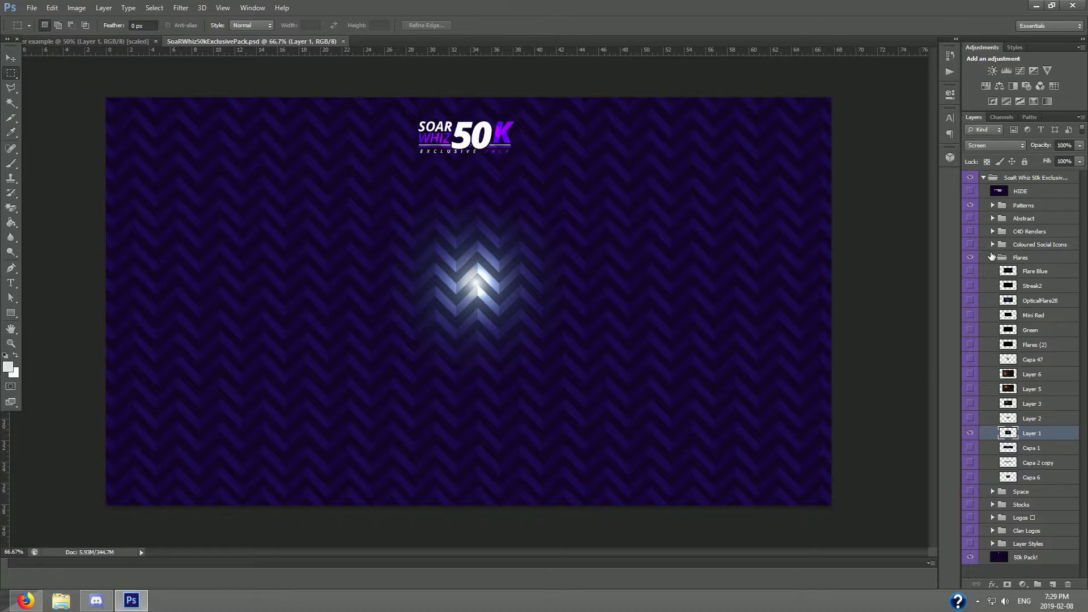
Step: Collapse the Flares group and hide the Flares and Patterns groups in the pack
left_click(992, 257)
left_click(970, 257)
left_click(969, 206)
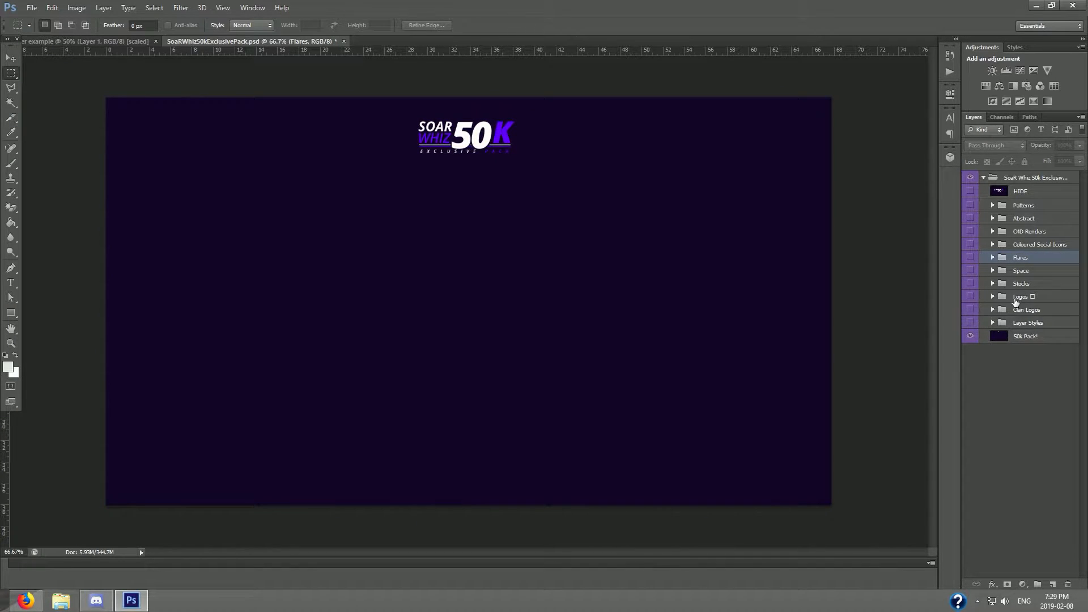
Step: Expand the Logos group and make its logo layers visible
left_click(992, 296)
scroll(997, 305, "down", 3)
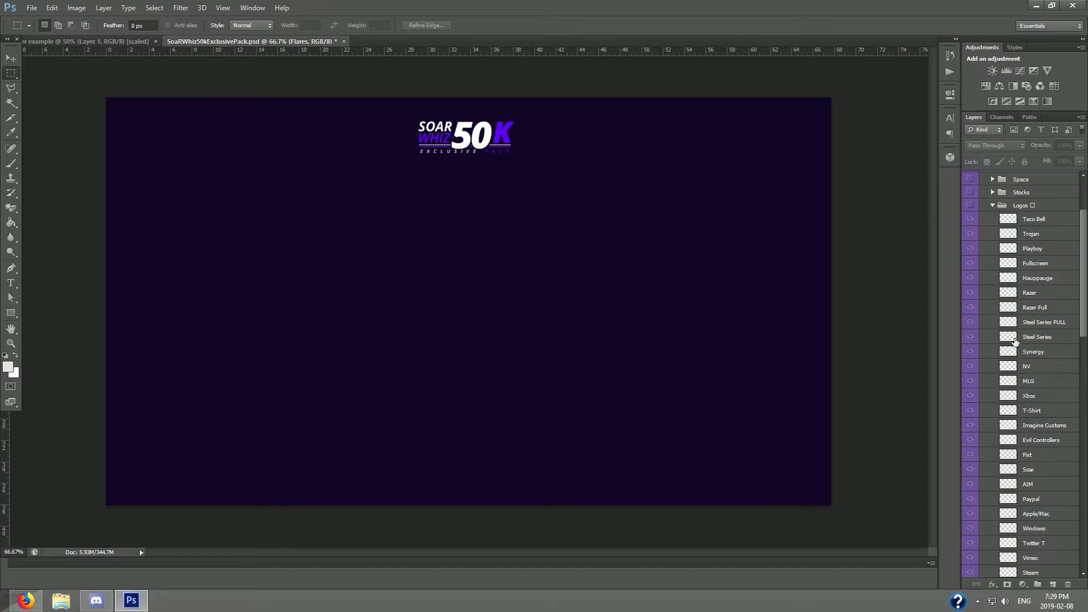
left_click(970, 218)
scroll(983, 379, "down", 5)
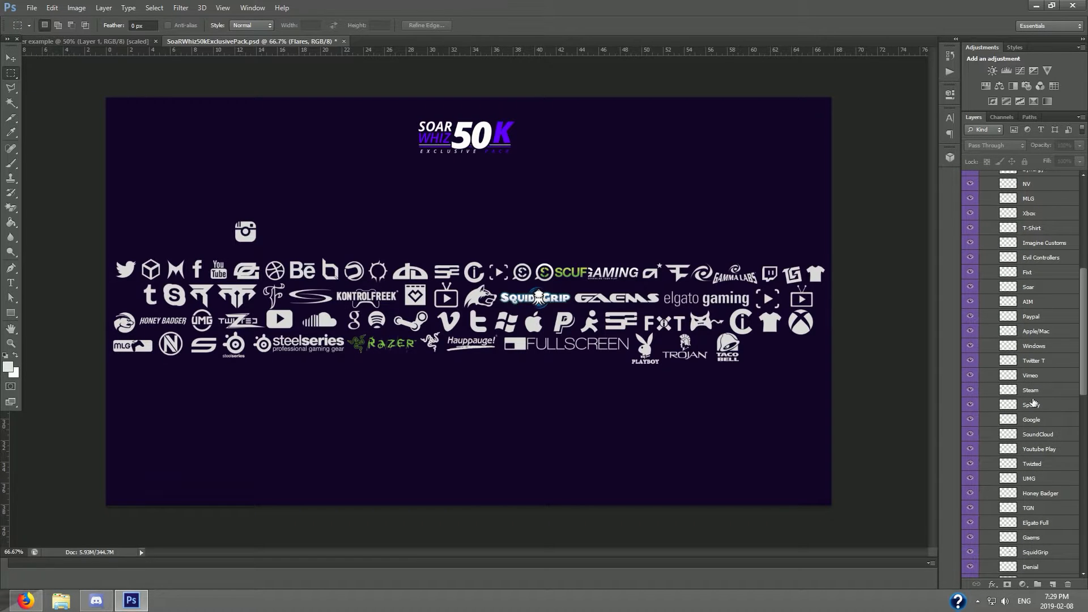
Step: Copy the Spotify logo layer from the pack into the banner example document
left_click(1031, 405)
key("v")
left_click_drag(373, 230, 447, 236)
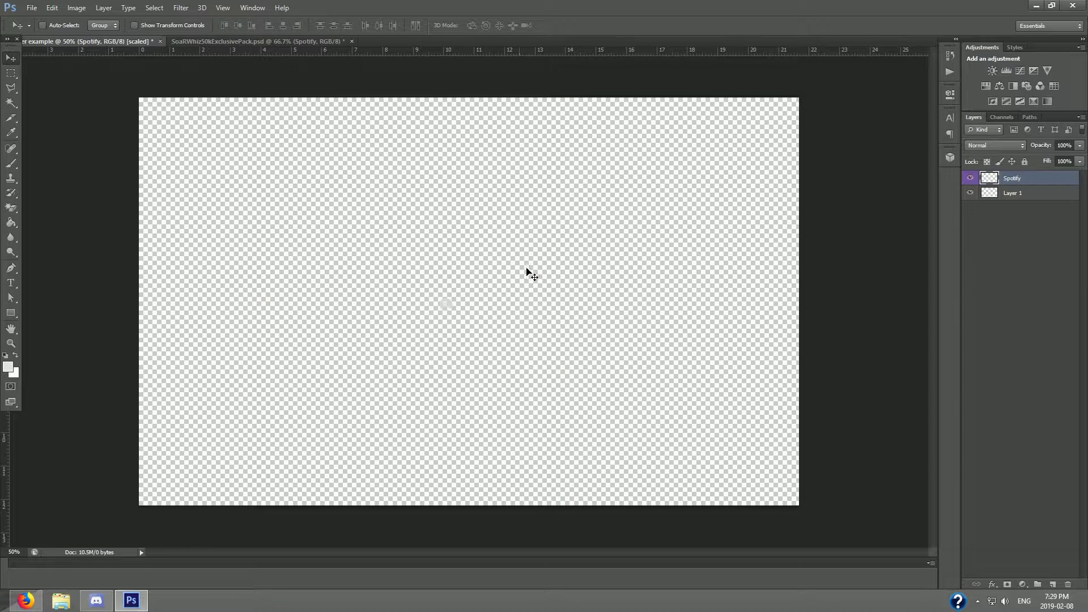
Step: Shift the Spotify logo slightly on the canvas and delete its layer from the banner document
scroll(447, 305, "up", 6)
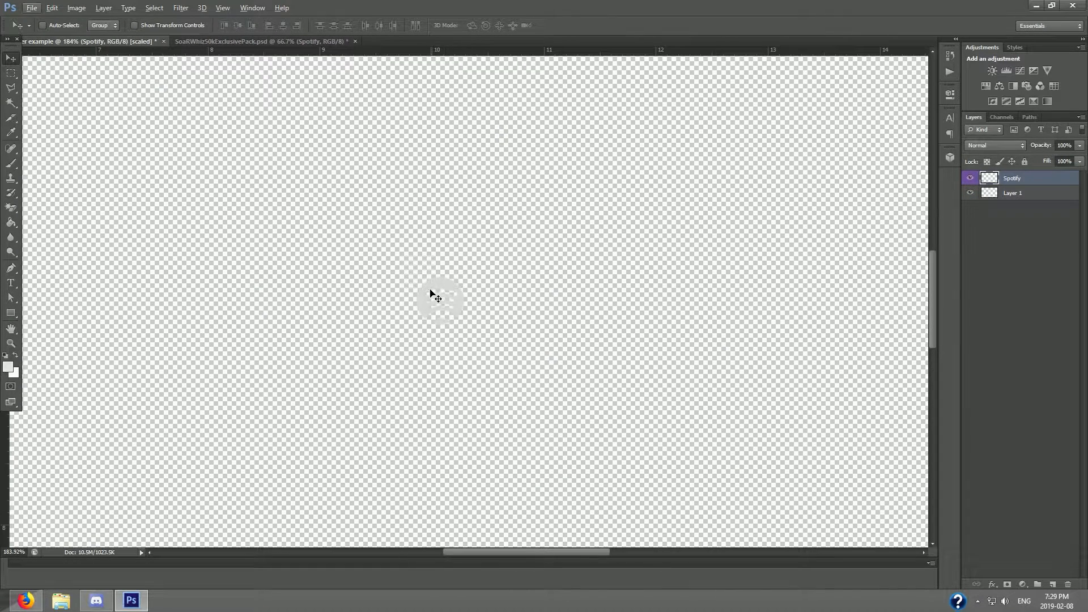
left_click_drag(430, 293, 395, 252)
scroll(405, 257, "down", 5)
key("Delete")
scroll(838, 208, "down", 1)
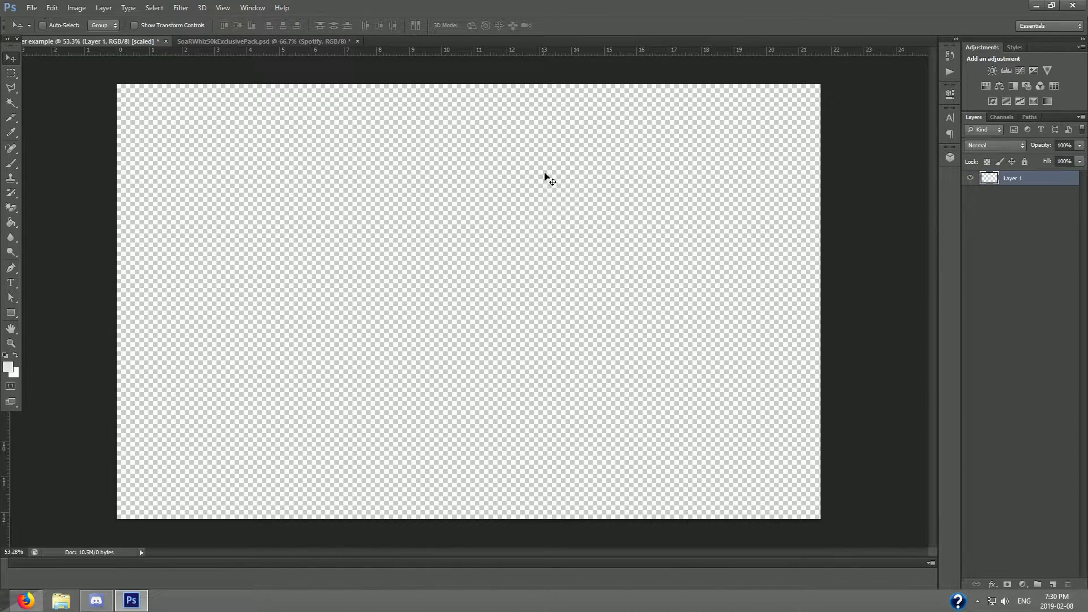
Step: Create a second blank document with the banner preset and arrange it directly after the example document
left_click(32, 8)
left_click(55, 23)
key("Return")
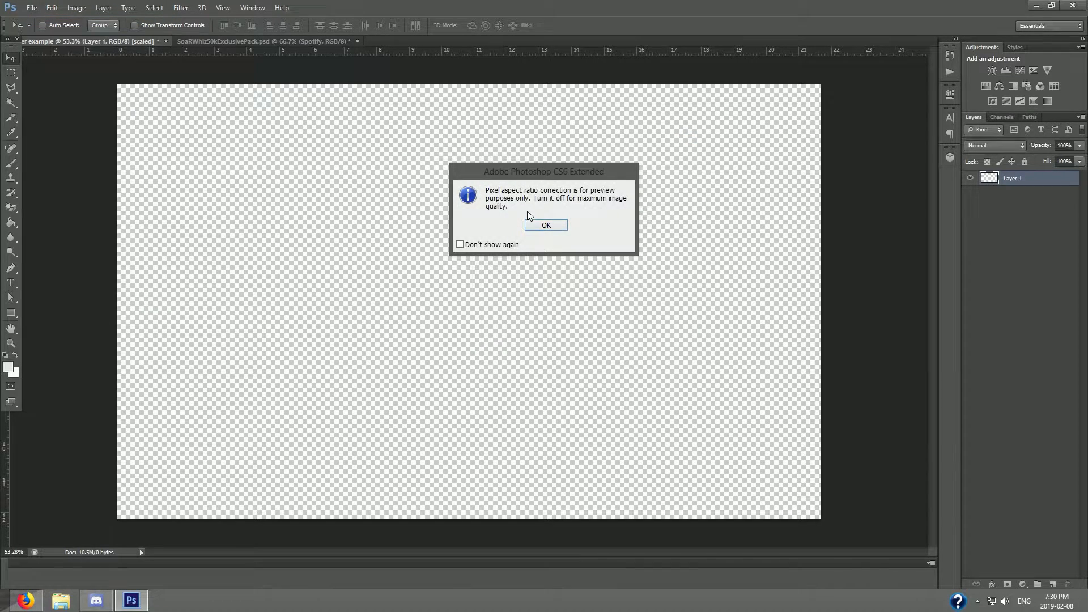
left_click(538, 224)
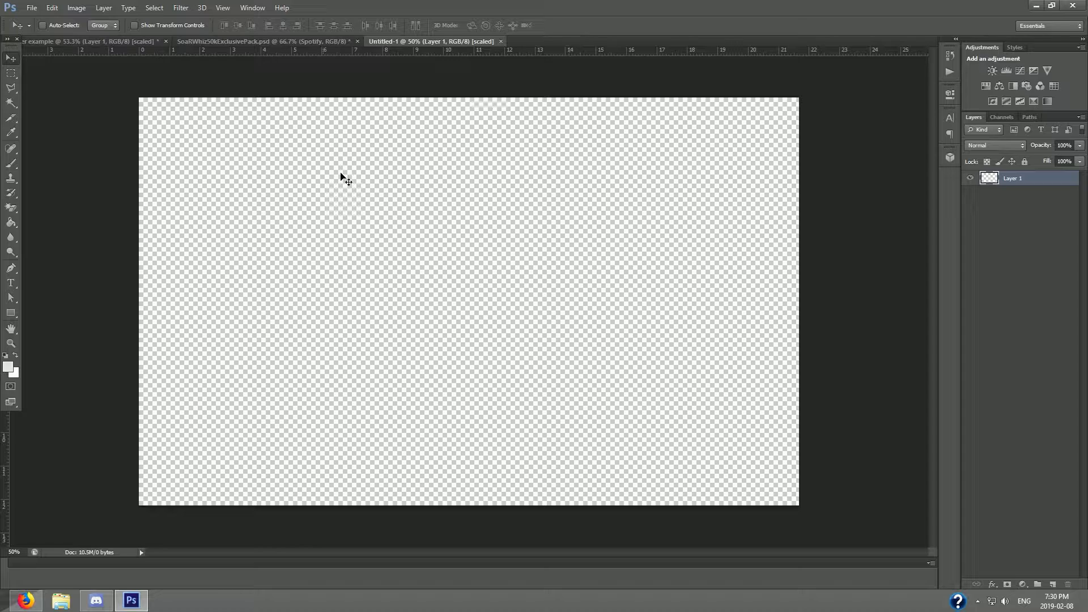
left_click_drag(400, 43, 230, 41)
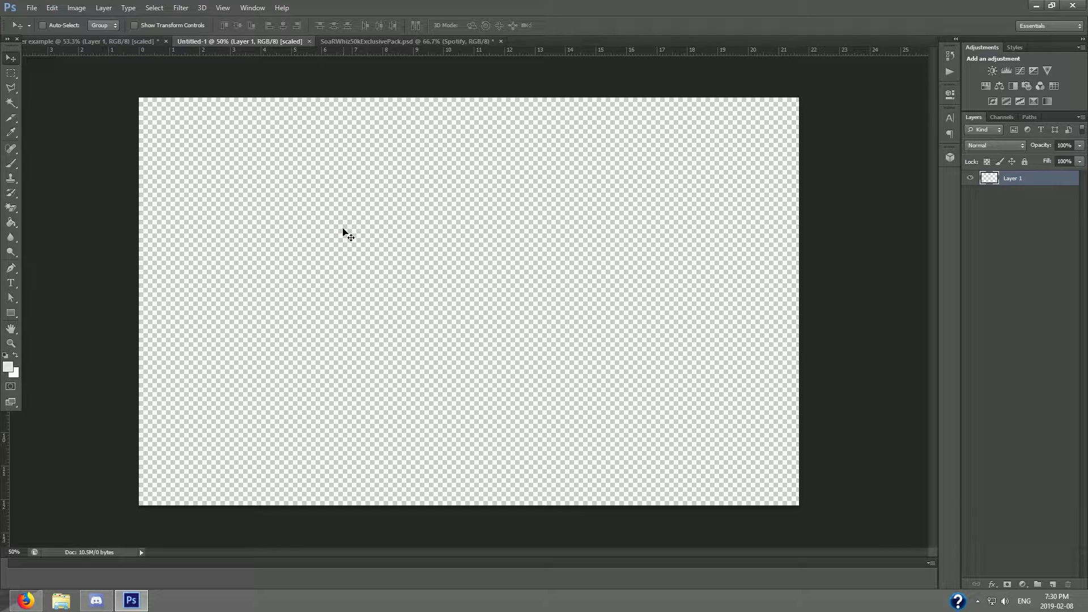
Step: Return to the example document and place the Channel Art Template (Fireworks) image from My Pictures in it
key("ctrl+shift+Tab")
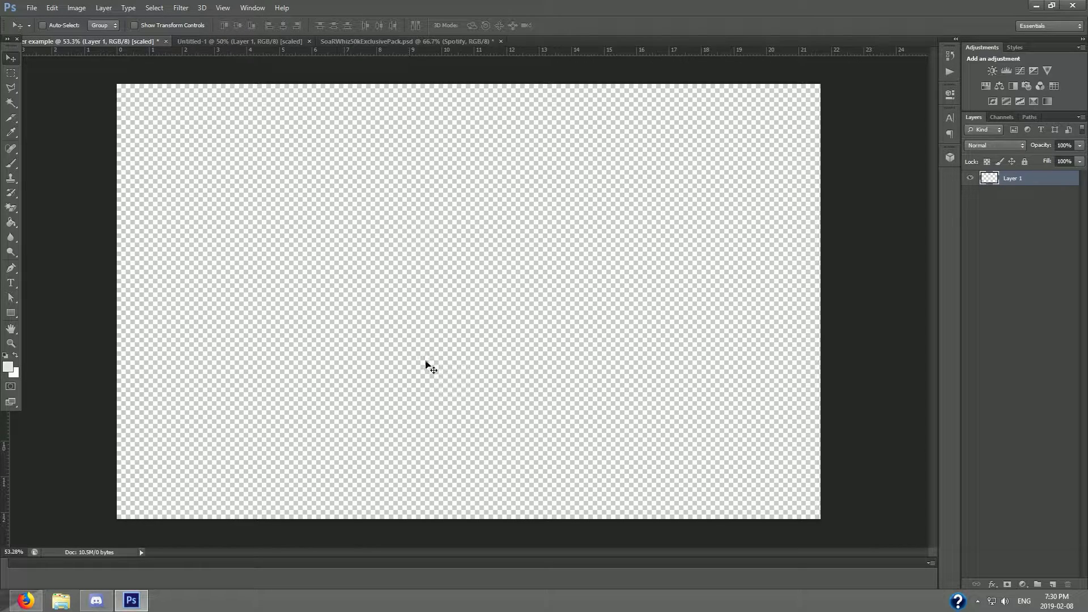
left_click(31, 8)
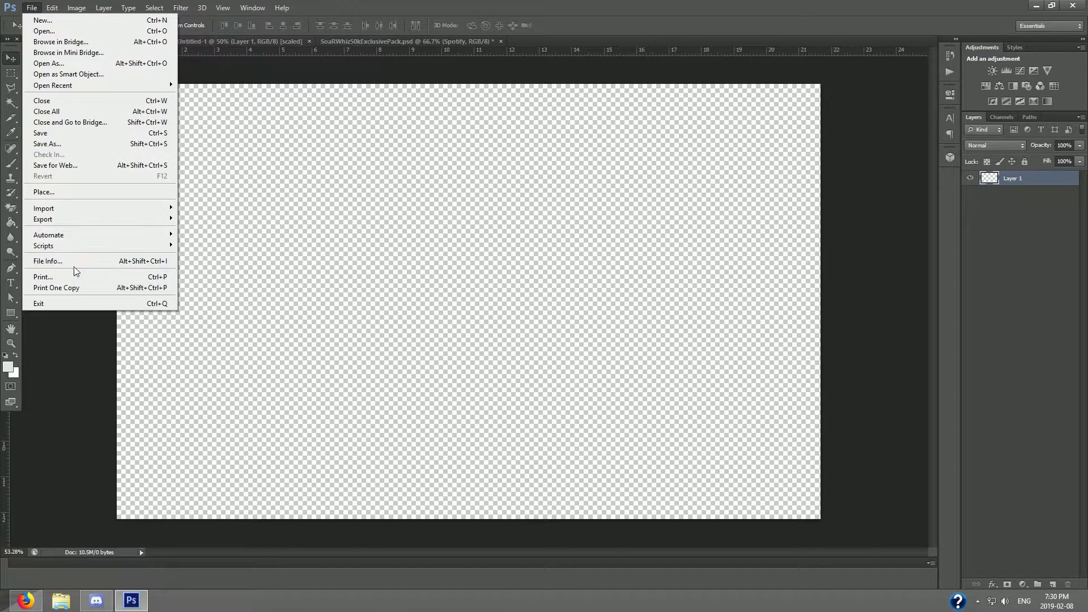
left_click(45, 191)
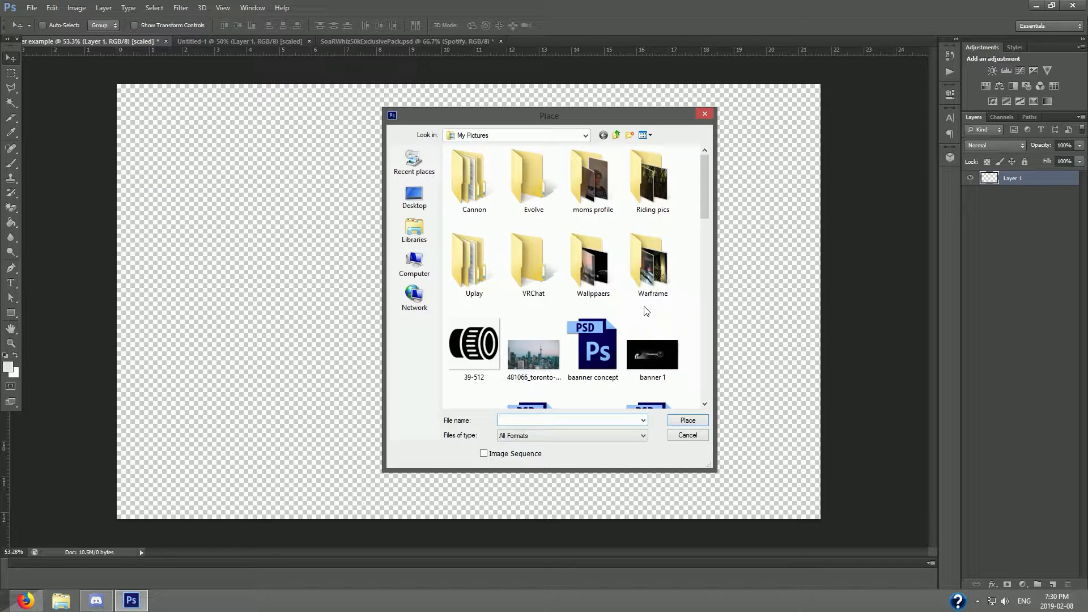
left_click_drag(704, 196, 704, 295)
left_click(469, 207)
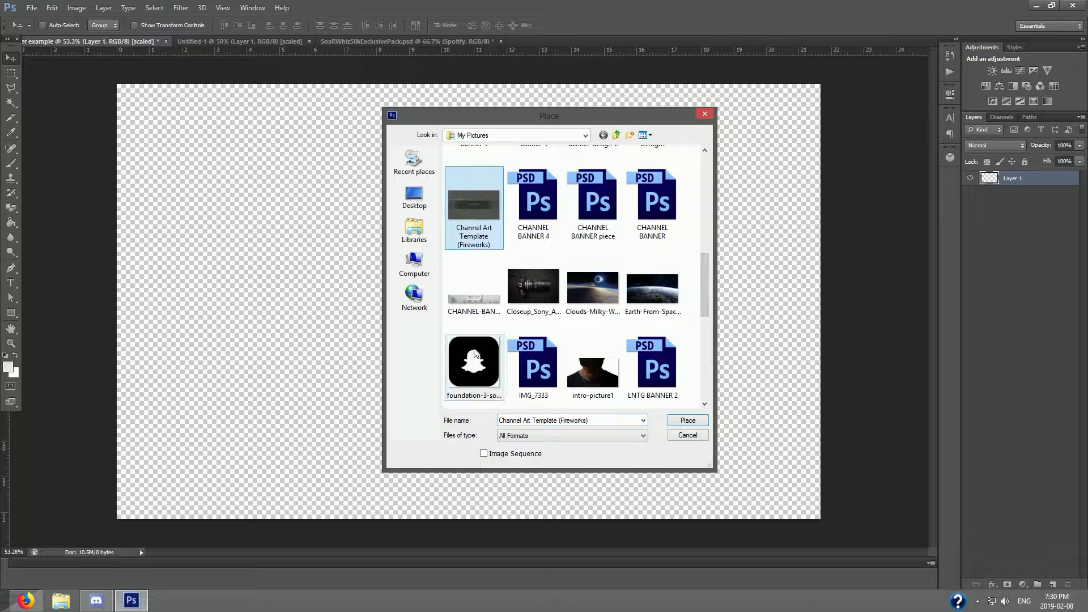
left_click(703, 421)
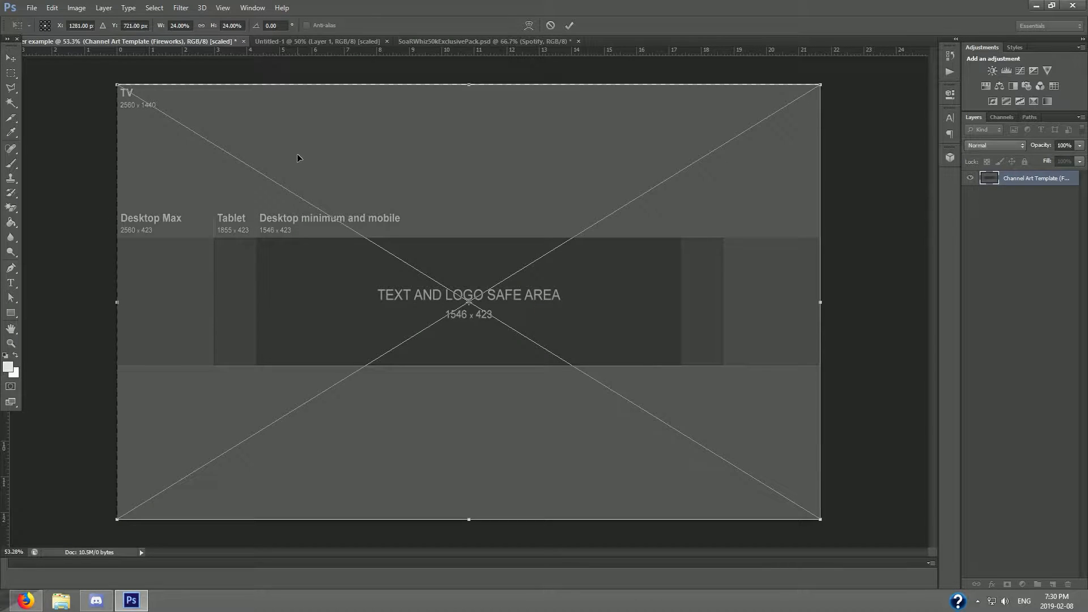
Step: Nudge the placed template 2 pixels up and 2 pixels to the left, and commit the placement
key("Up")
key("Up")
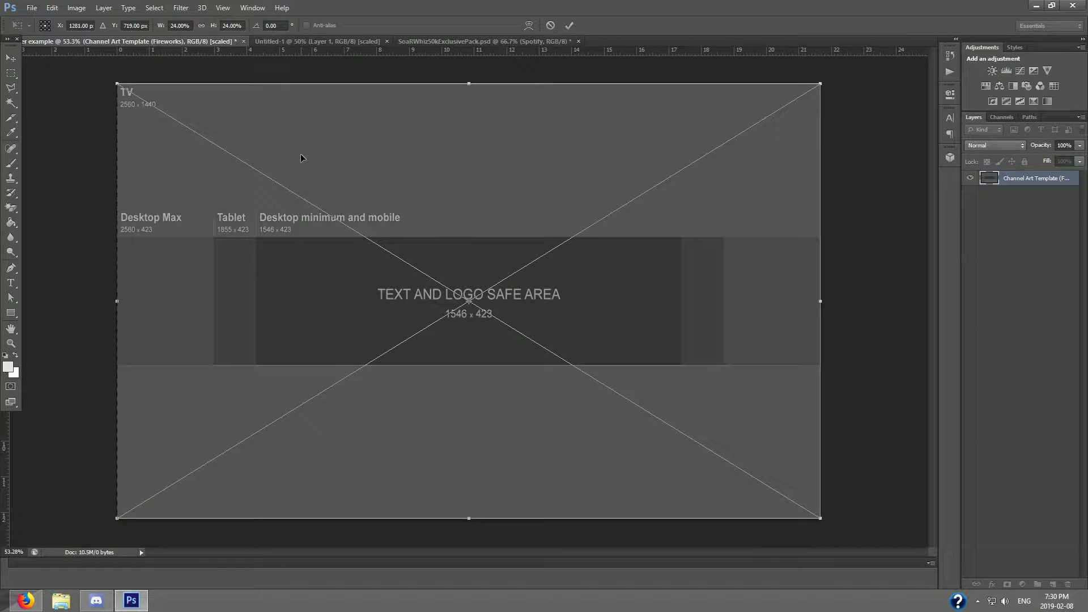
key("Left")
key("Left")
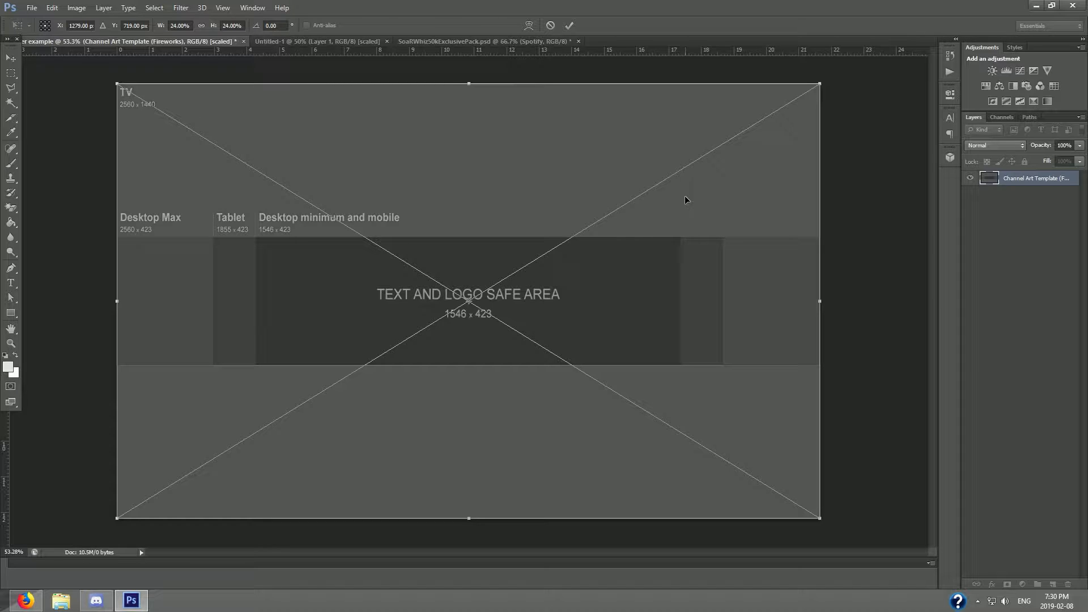
key("Return")
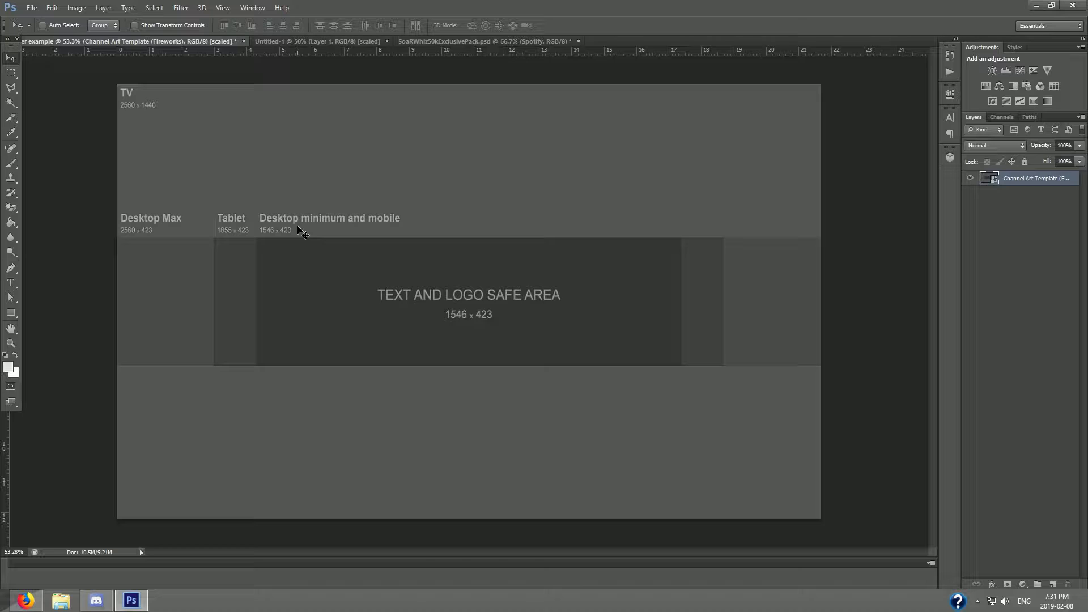
Step: Check whether the rulers are turned on for the document
left_click(34, 10)
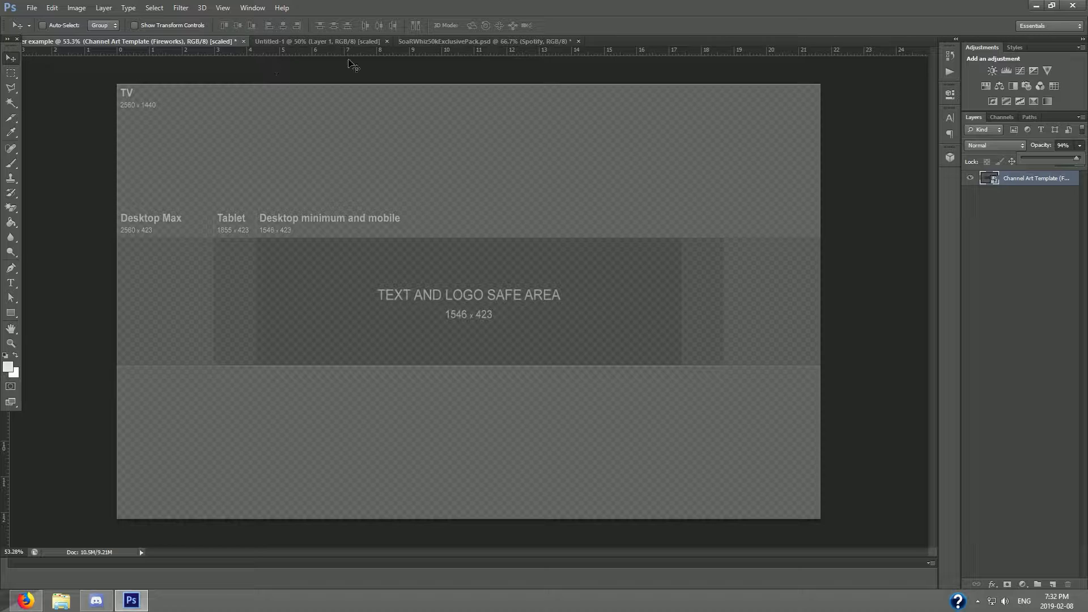
left_click(222, 8)
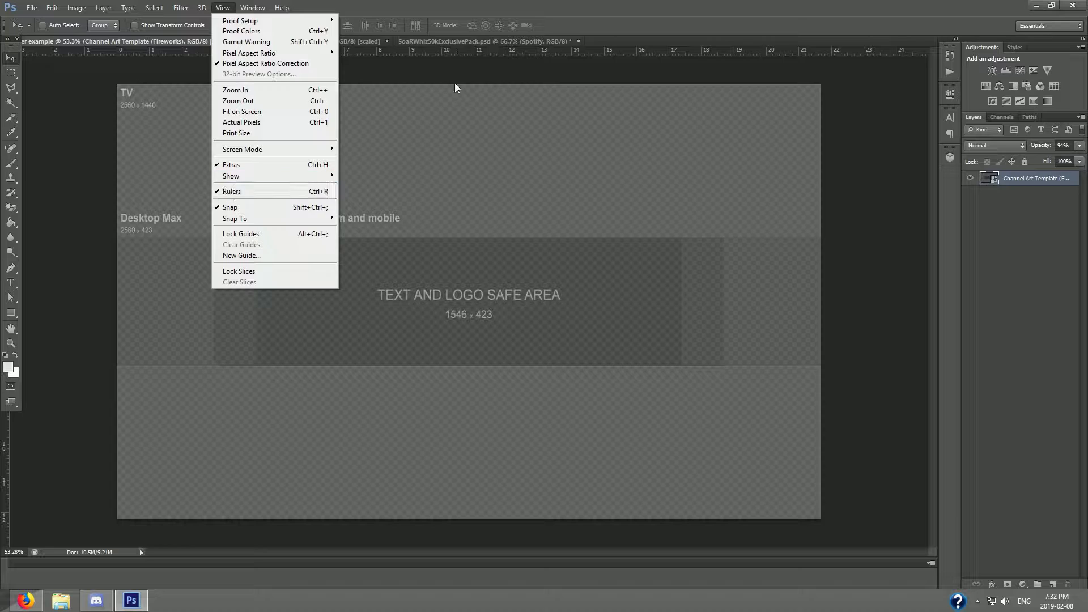
left_click(450, 61)
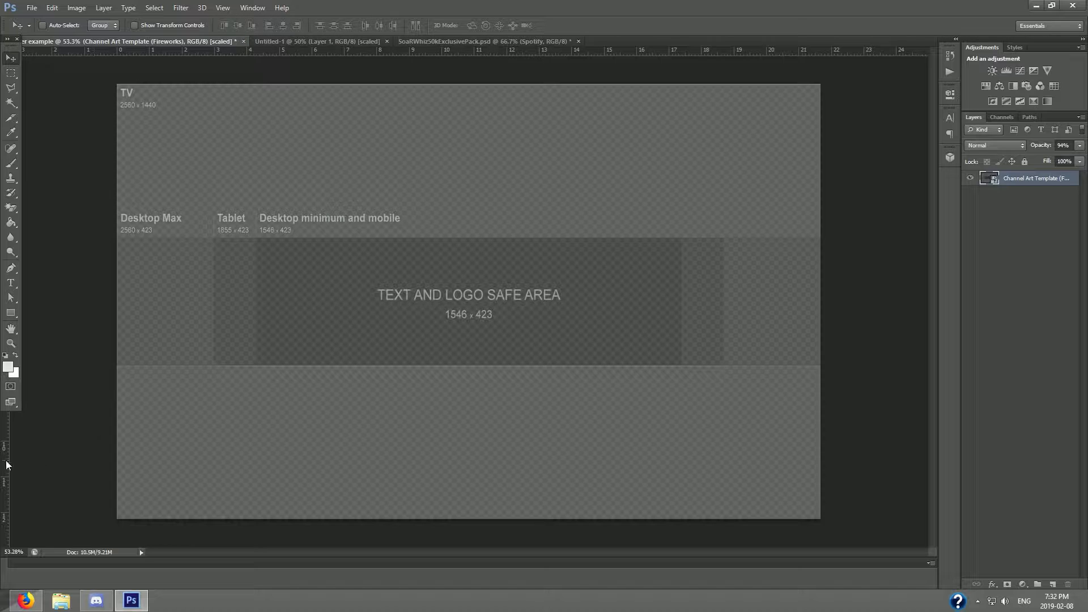
Step: Add vertical guides at both sides of the tablet and safe areas, and a horizontal guide along the safe area's upper edge
left_click_drag(4, 439, 214, 410)
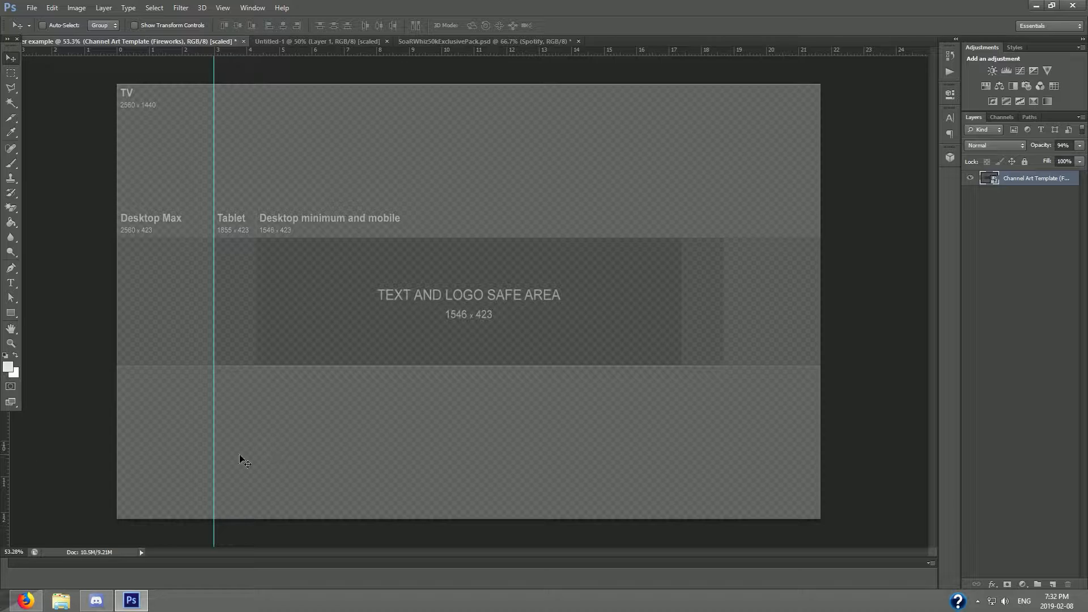
left_click_drag(4, 464, 257, 452)
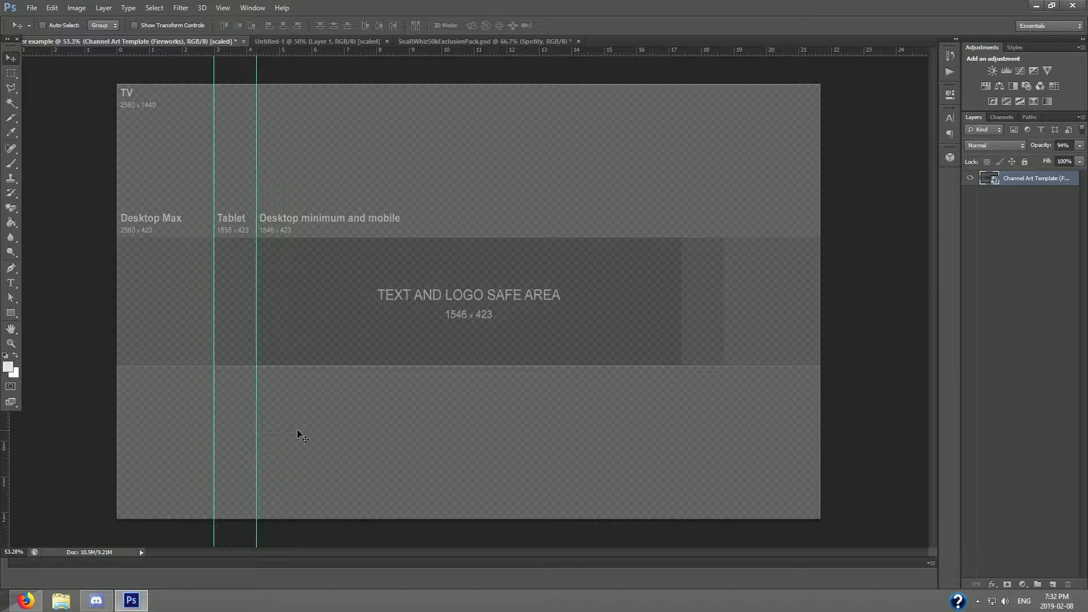
left_click_drag(4, 440, 679, 485)
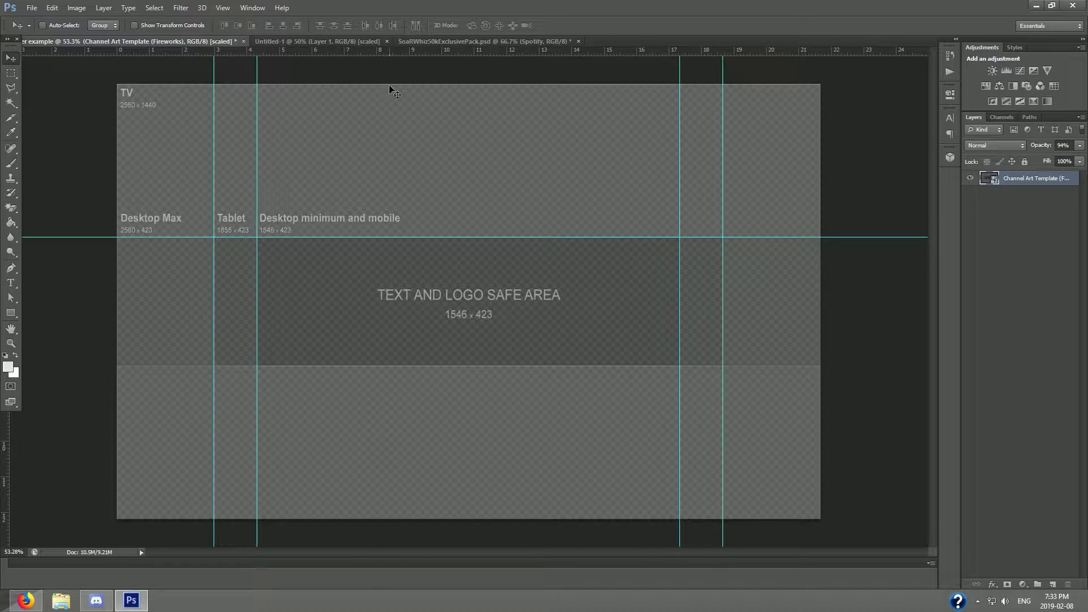
Step: Add a guide along the safe area's lower edge, plus horizontal and vertical guides through its centre
left_click_drag(398, 52, 404, 364)
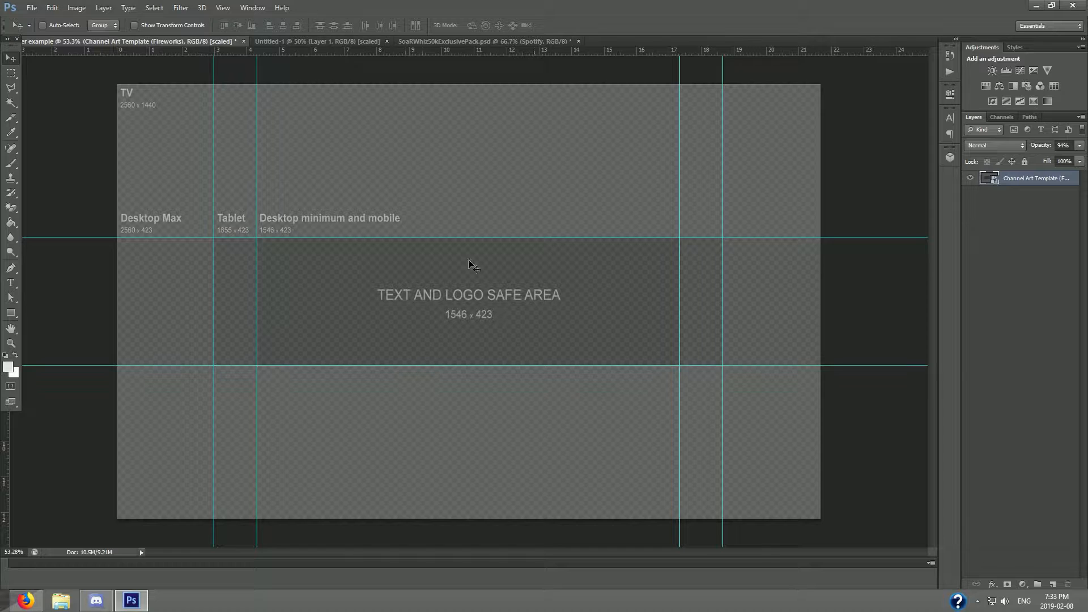
left_click_drag(418, 51, 434, 300)
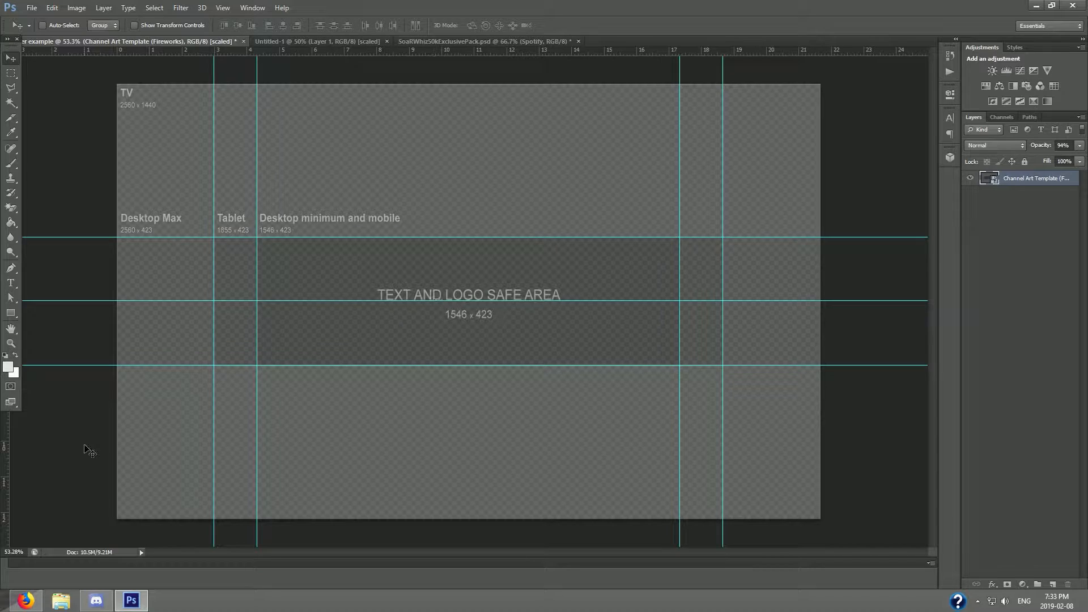
left_click_drag(12, 451, 466, 428)
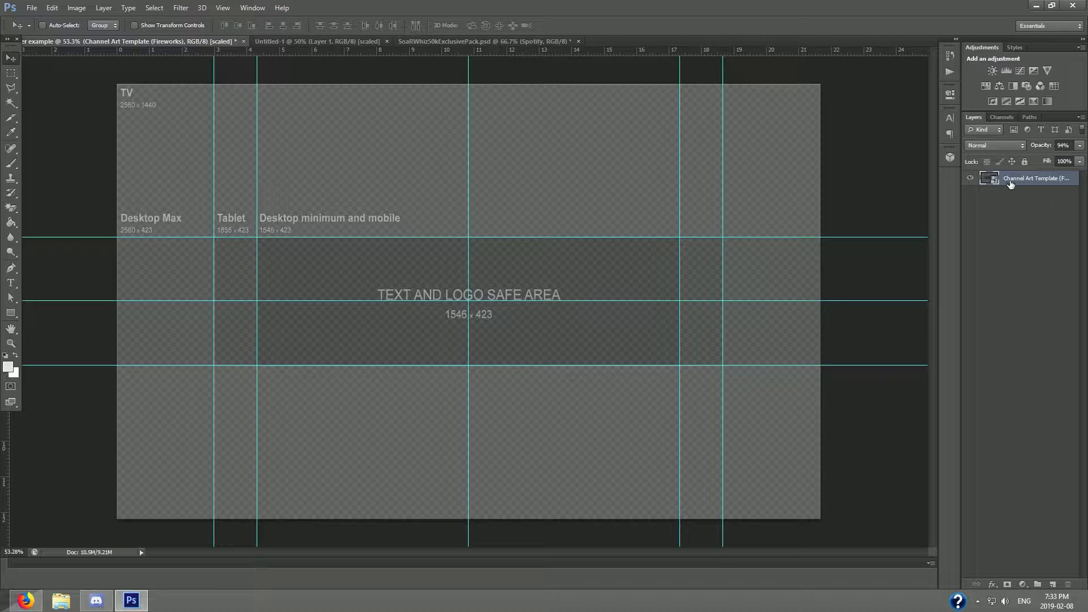
Step: Place the 481066_toronto-wallpaper image from the My Pictures folder into the banner document
key("alt+f")
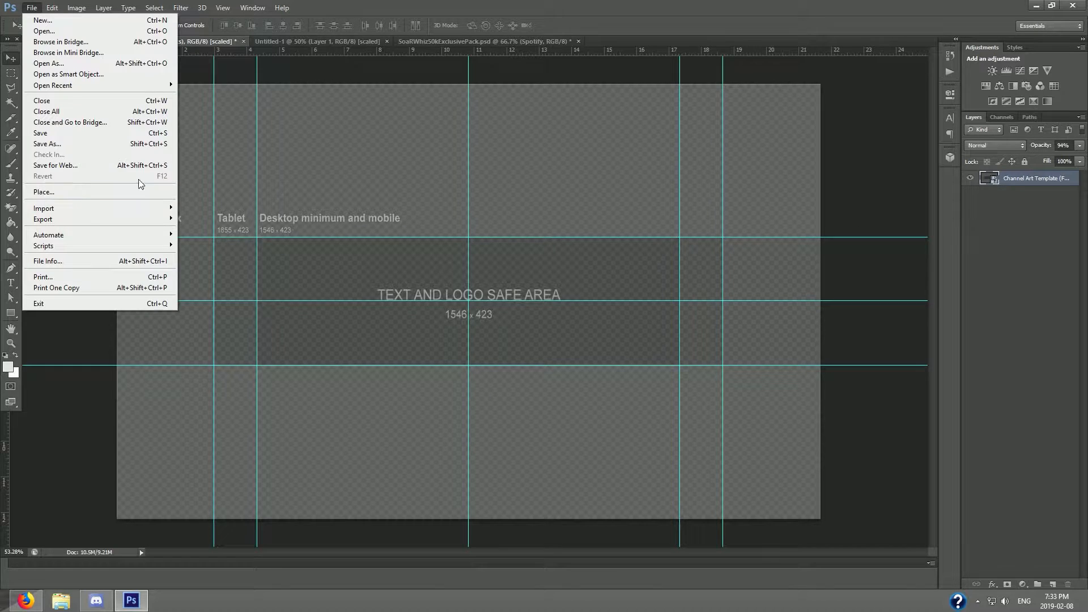
left_click(67, 192)
left_click_drag(708, 202, 706, 229)
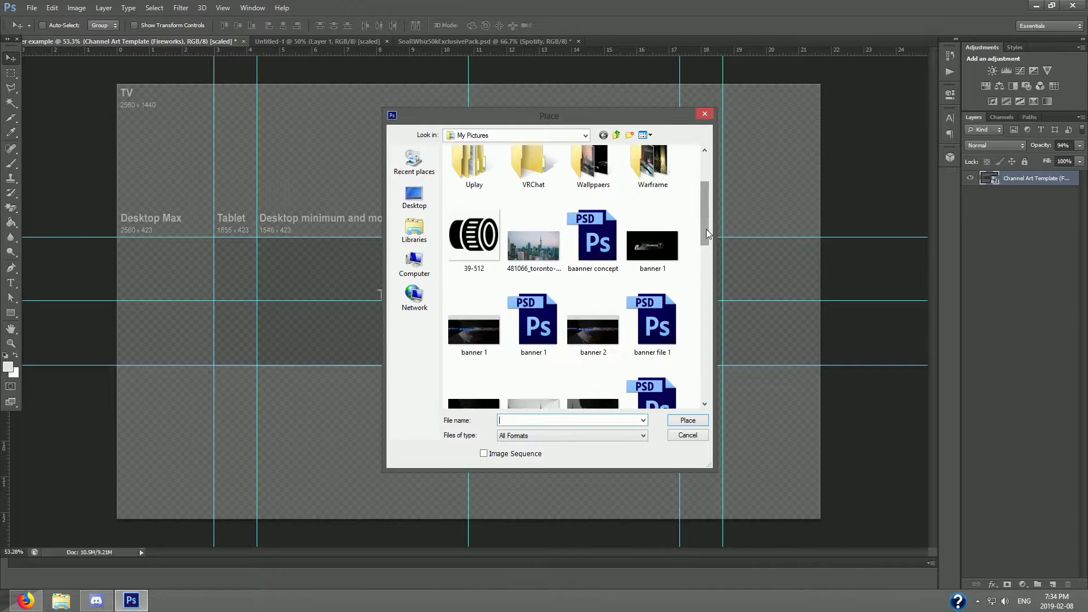
left_click(563, 274)
left_click(687, 421)
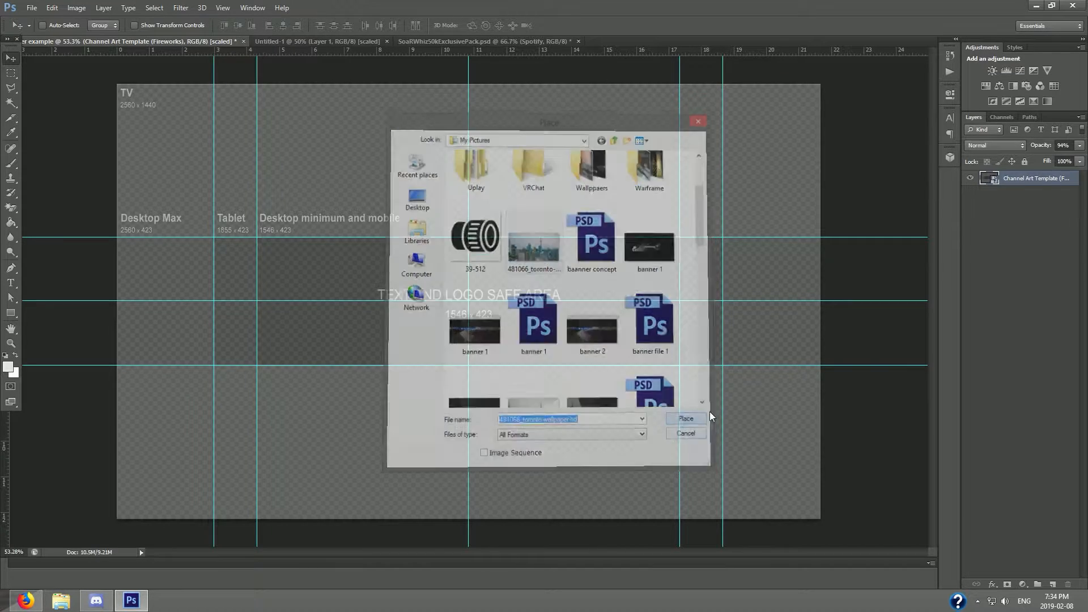
Step: Nudge the placed skyline image to X 1277 px, Y 719 px, and stretch its width to 30.04% so it covers the canvas
key("Left")
key("Left")
key("Left")
key("Left")
key("Up")
key("Up")
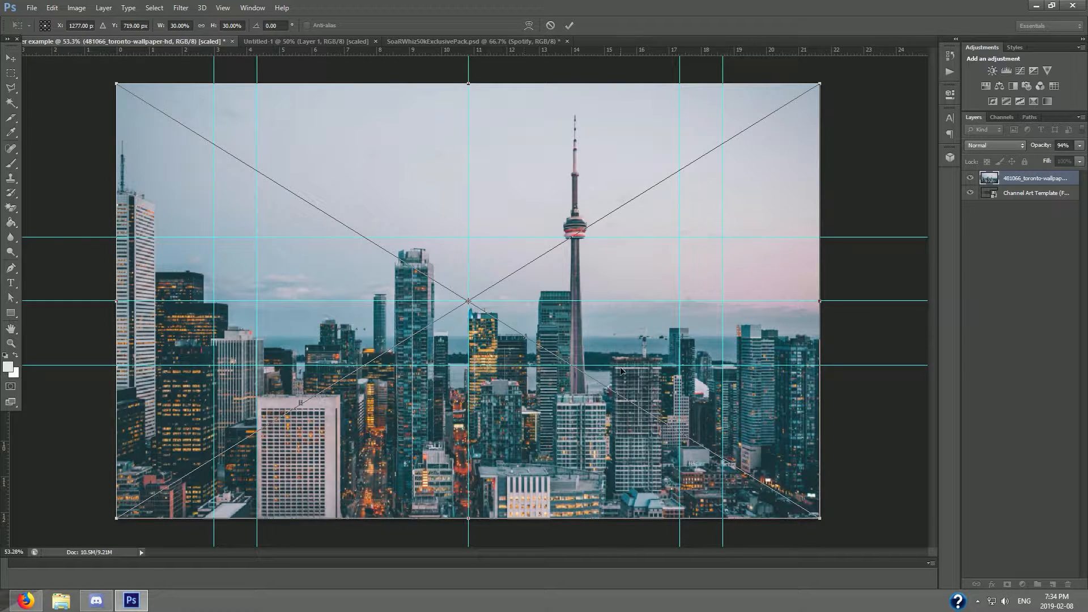
left_click_drag(820, 81, 825, 80)
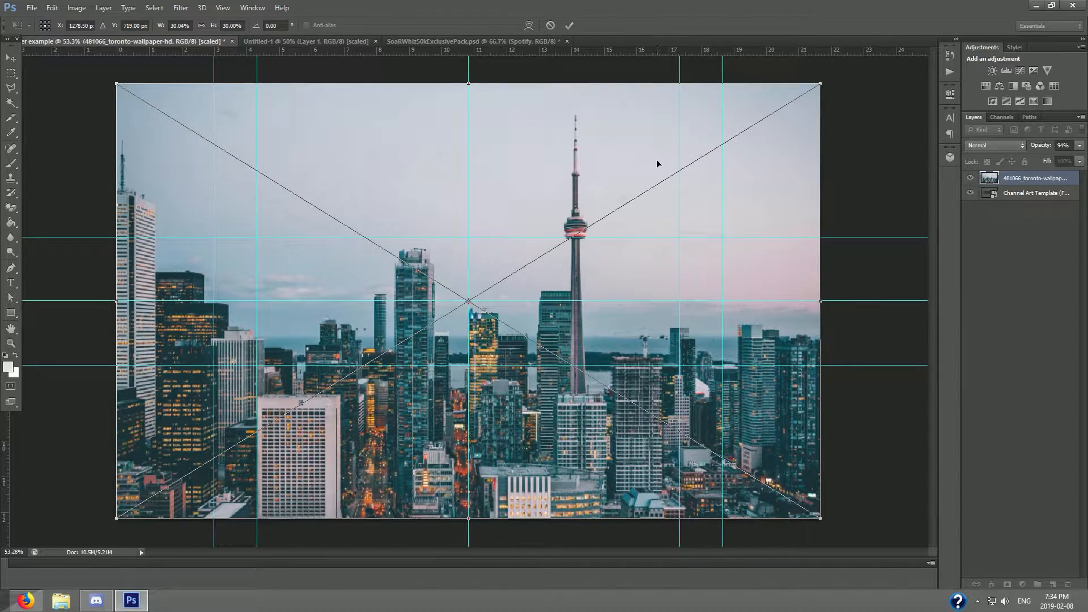
Step: Shift the skyline image until its centre sits at X 1280.5 px, Y 719 px, and commit the placement
key("Left")
key("Left")
key("Left")
key("Left")
key("Left")
key("Left")
key("Left")
key("Left")
key("Left")
key("Down")
key("Down")
key("Down")
key("Down")
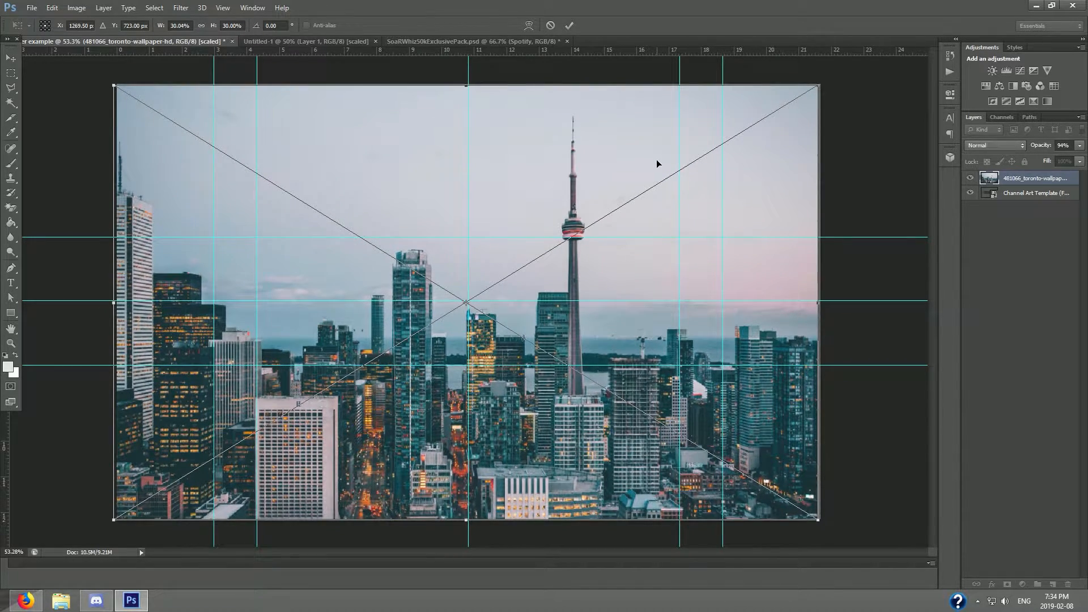
key("Left")
key("Left")
key("Left")
key("Left")
key("Left")
key("Left")
key("Left")
key("Left")
key("Up")
key("Up")
key("Up")
key("Up")
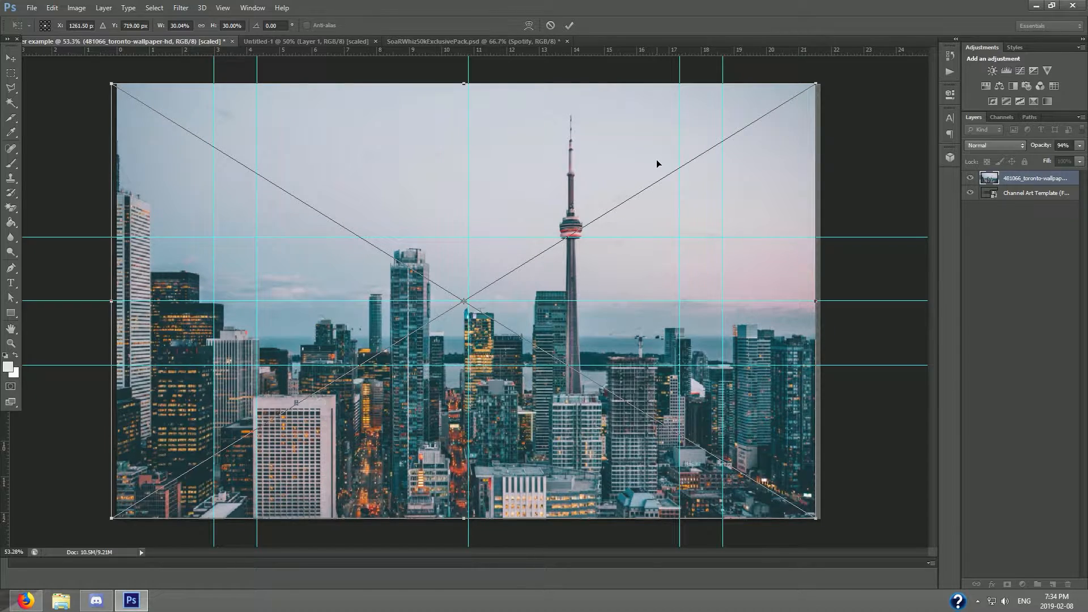
key("shift+Right")
key("shift+Right")
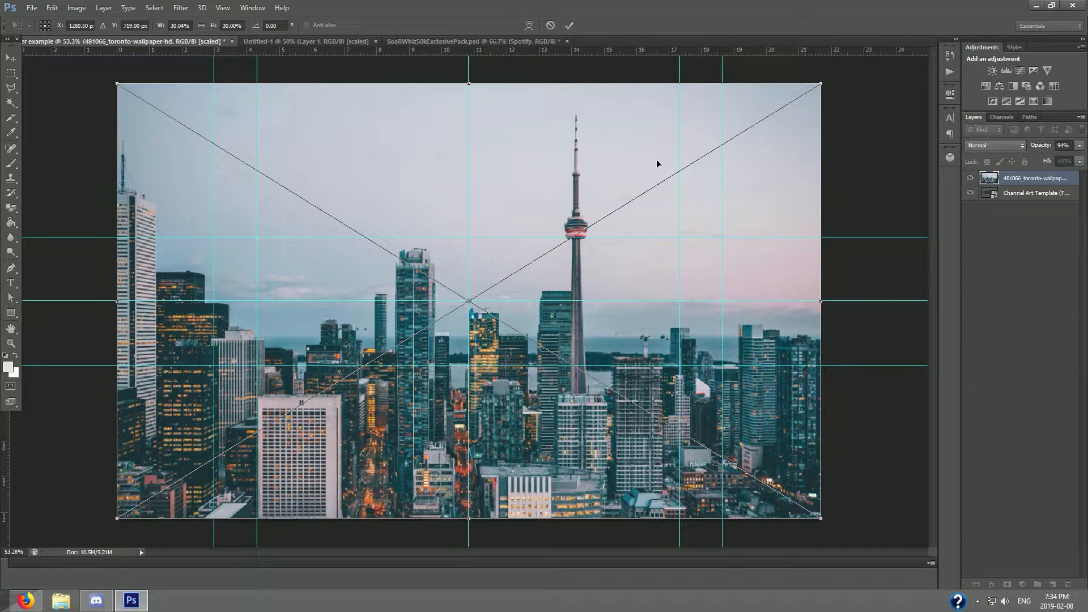
key("Return")
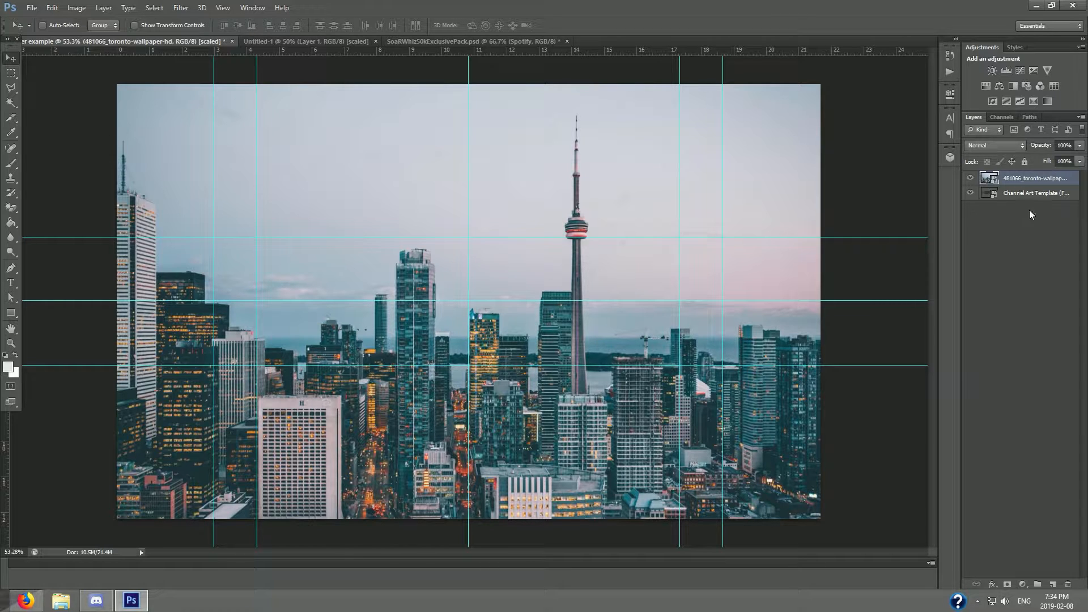
Step: Hide the channel art template layer and duplicate the skyline wallpaper layer
left_click(1008, 178, "ctrl")
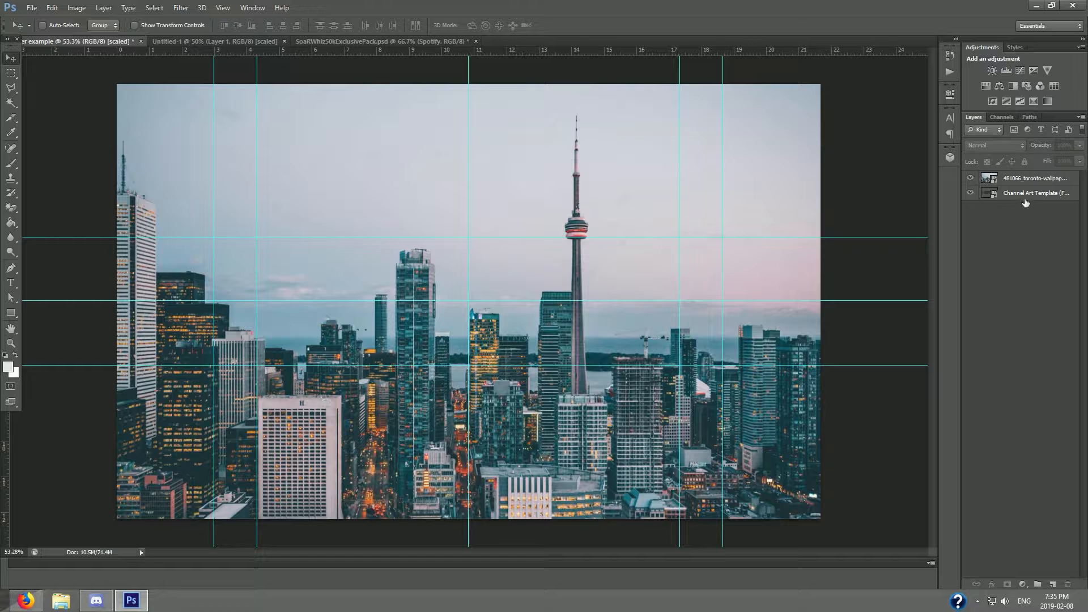
left_click(1011, 180)
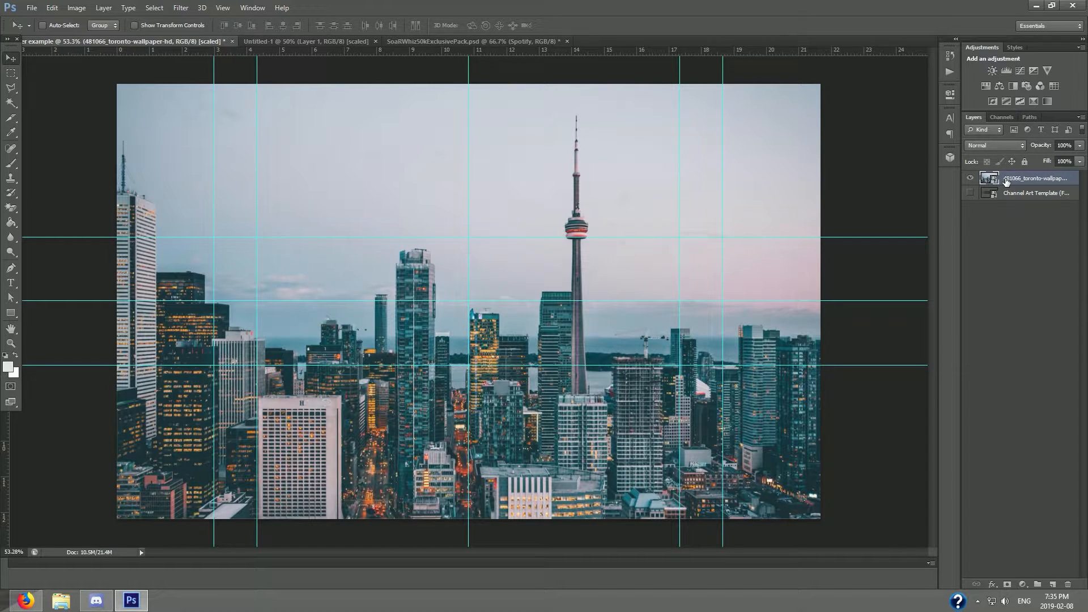
key("ctrl+j")
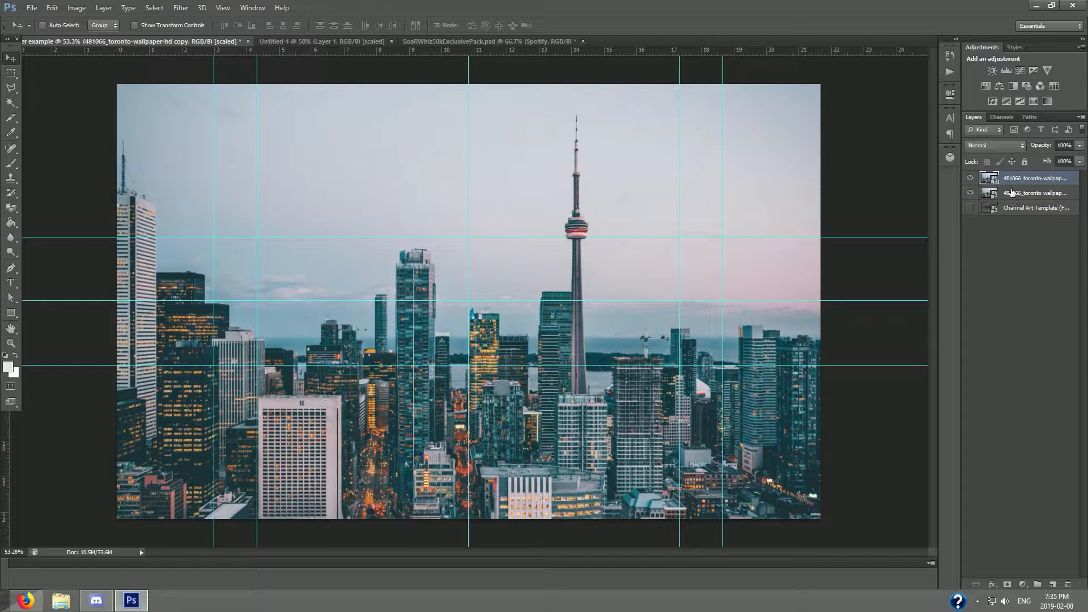
Step: Rasterize both the skyline wallpaper layer and its copy
right_click(1014, 184)
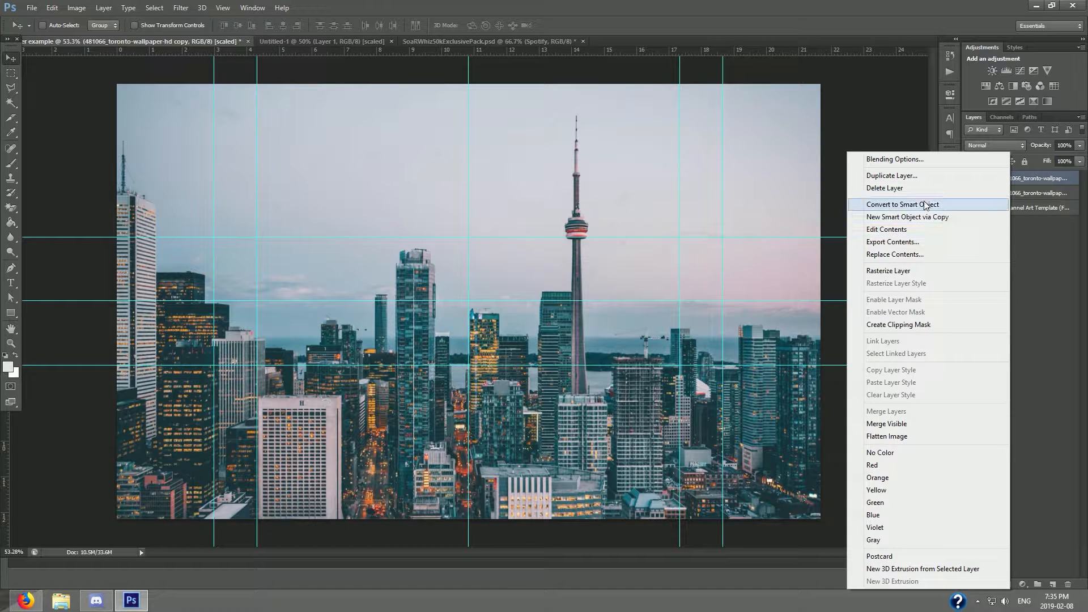
left_click(1021, 196)
right_click(1021, 196)
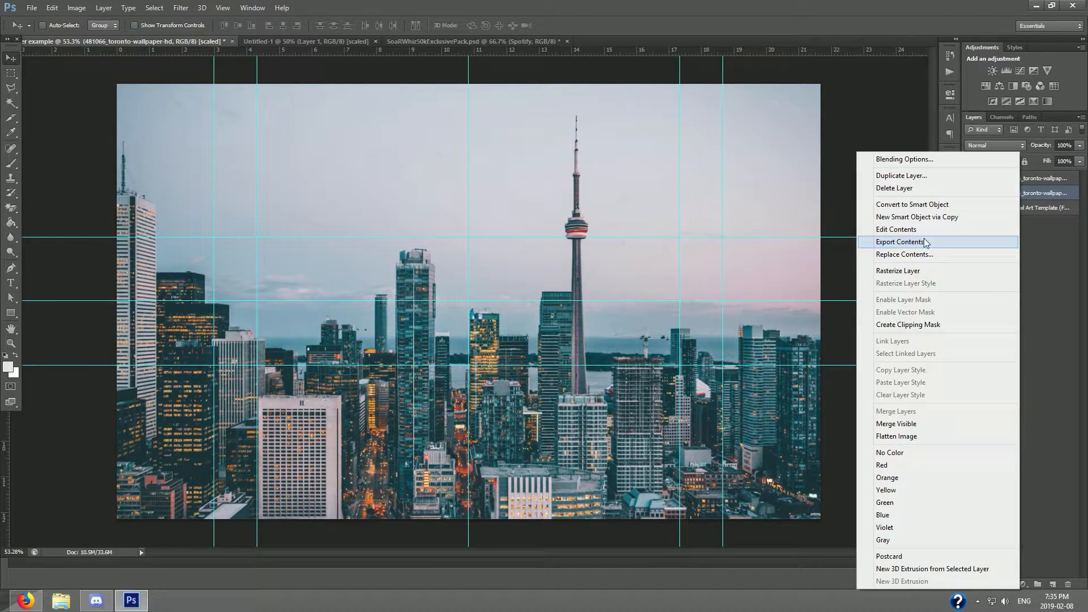
left_click(910, 271)
Step: Apply a Black & White adjustment to the upper skyline copy
left_click(1025, 181)
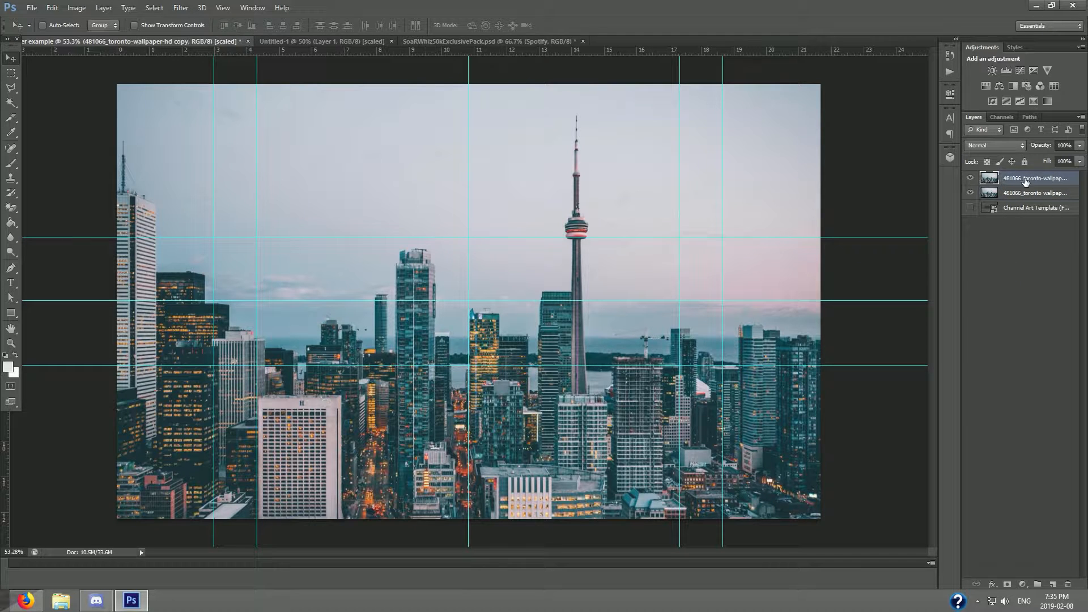
left_click(76, 8)
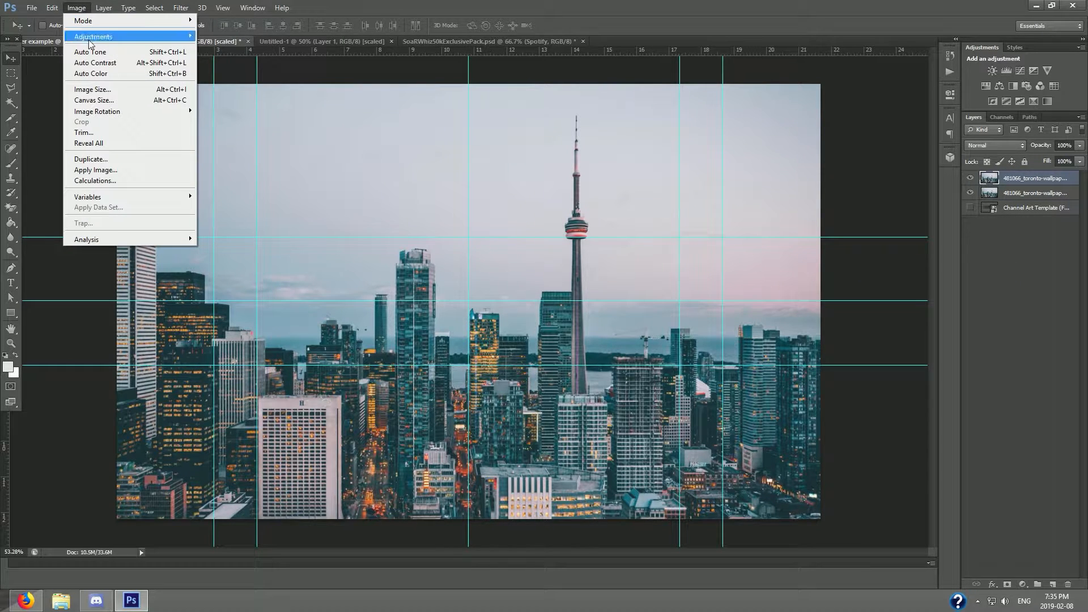
mouse_move(162, 37)
left_click(258, 117)
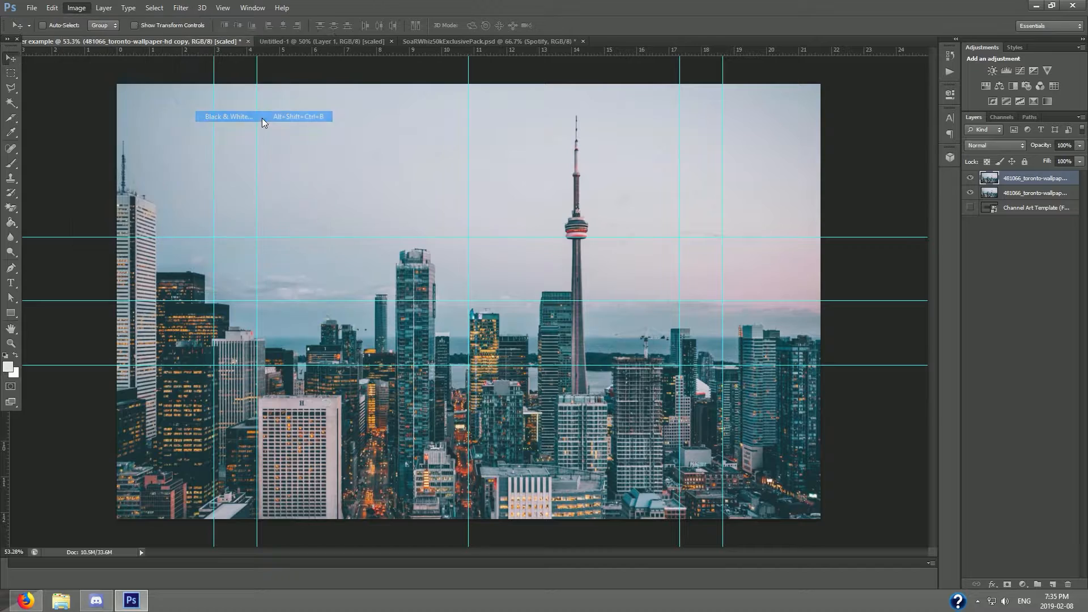
left_click(640, 126)
Step: Apply the same Black & White adjustment to the original skyline layer beneath the copy
right_click(1022, 193)
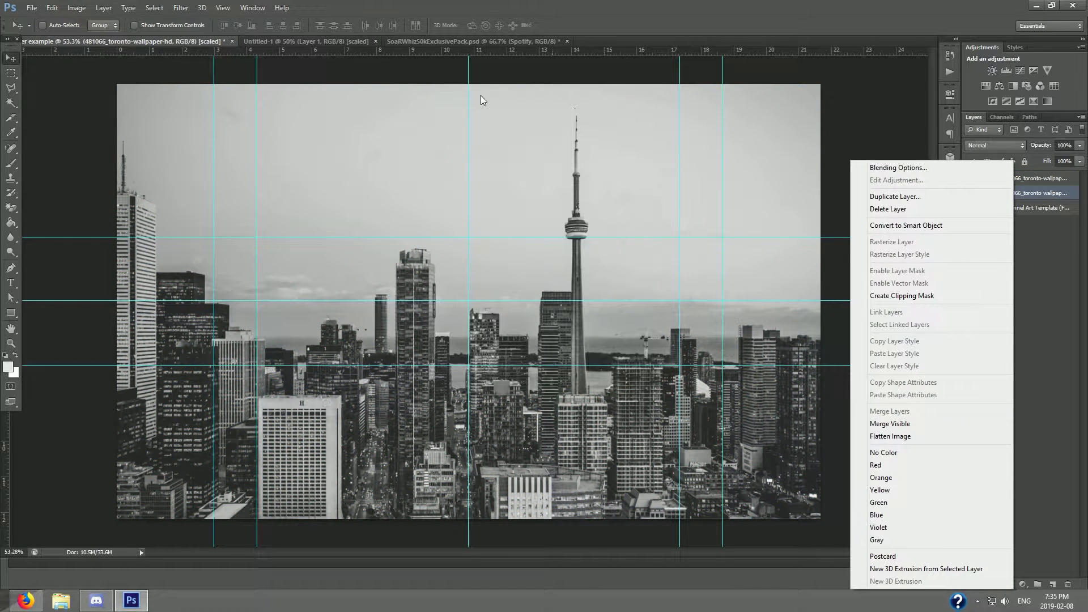
left_click(1054, 264)
left_click(77, 8)
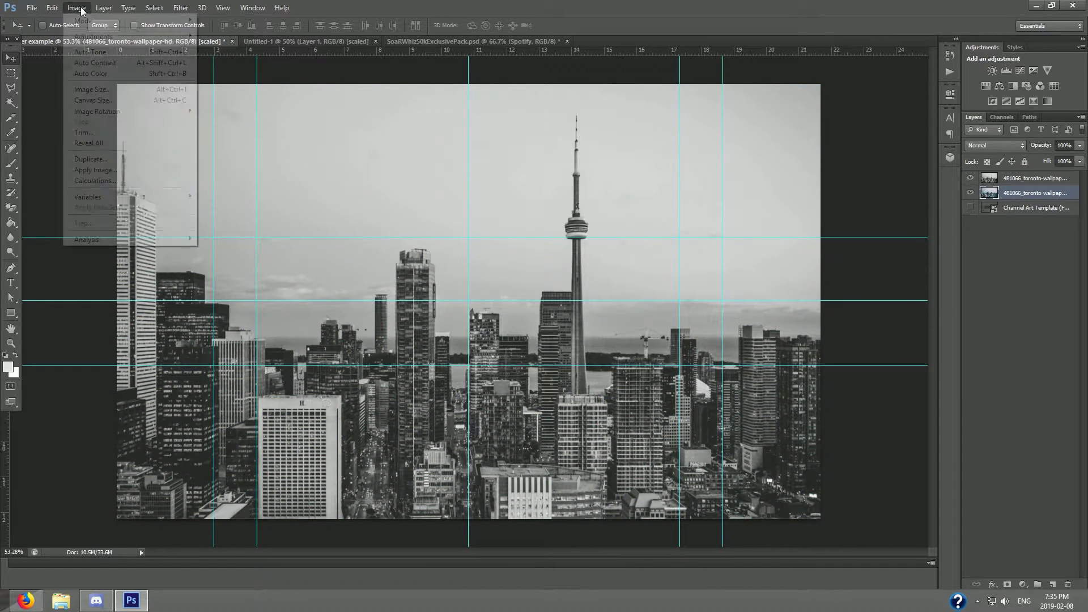
mouse_move(130, 36)
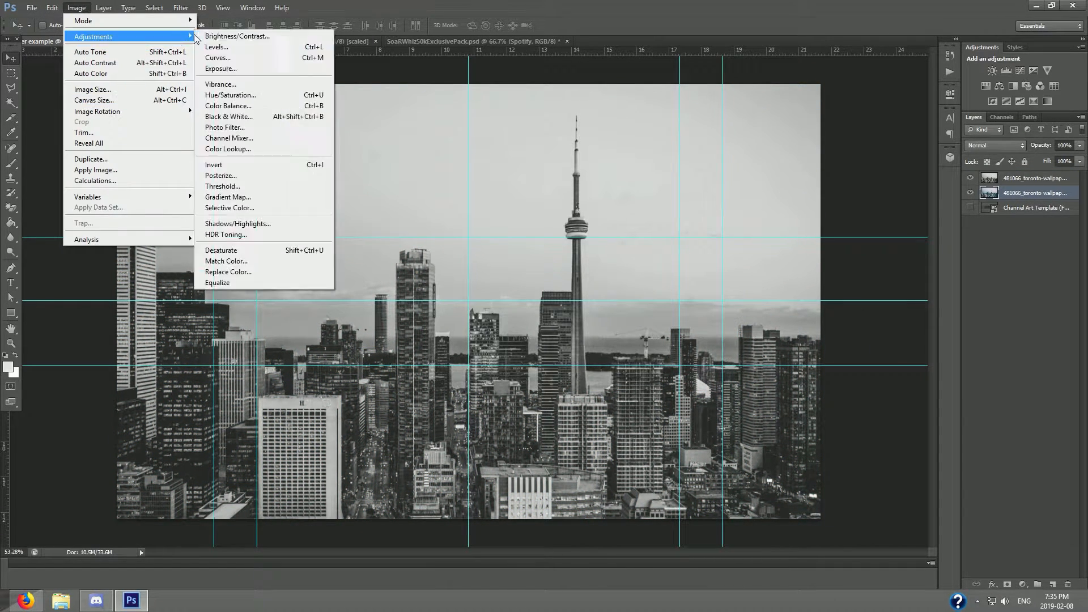
left_click(276, 119)
left_click(625, 127)
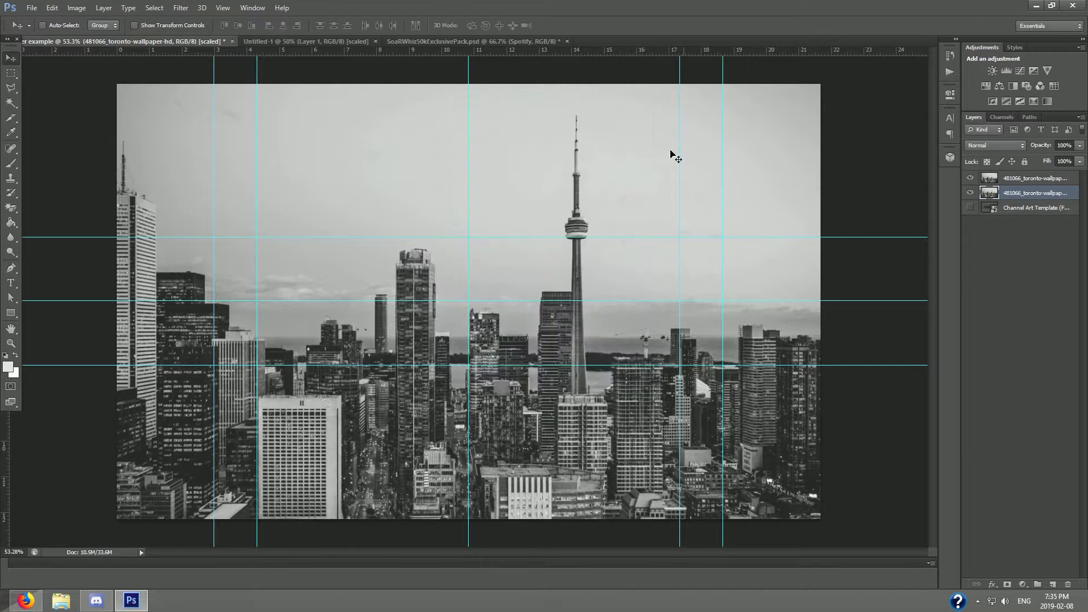
Step: Exclude the red channel from the upper skyline copy in its advanced blending options
left_click(1008, 178)
right_click(1019, 179)
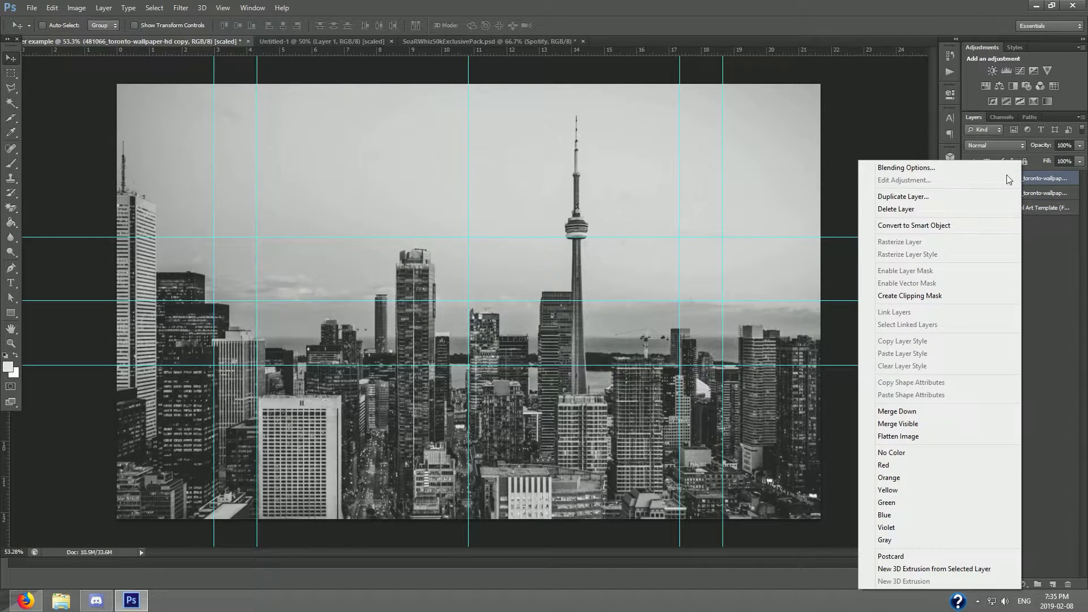
left_click(929, 171)
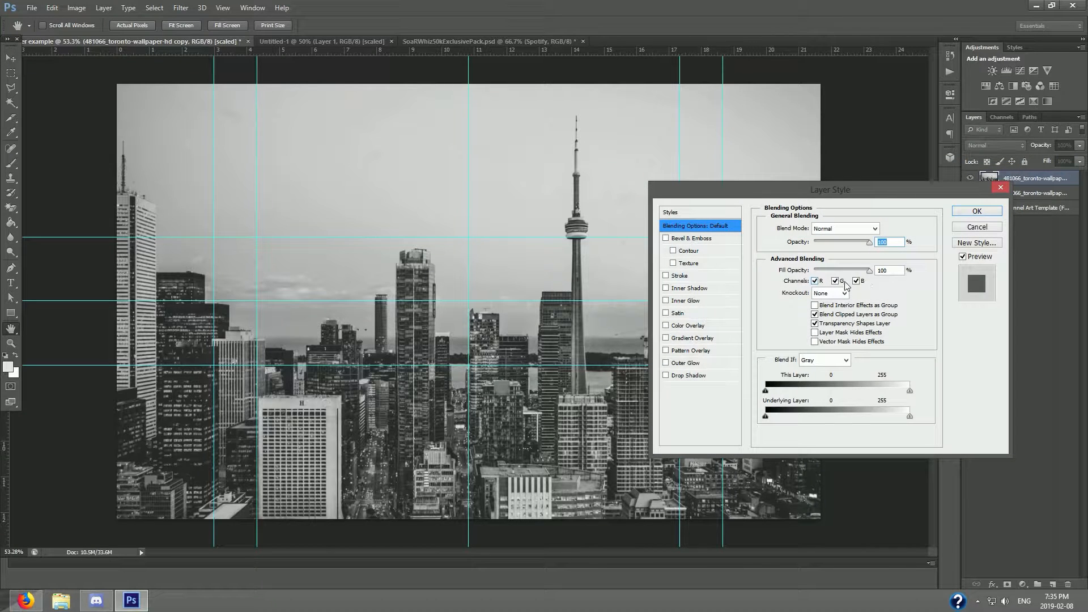
left_click(814, 281)
left_click(970, 212)
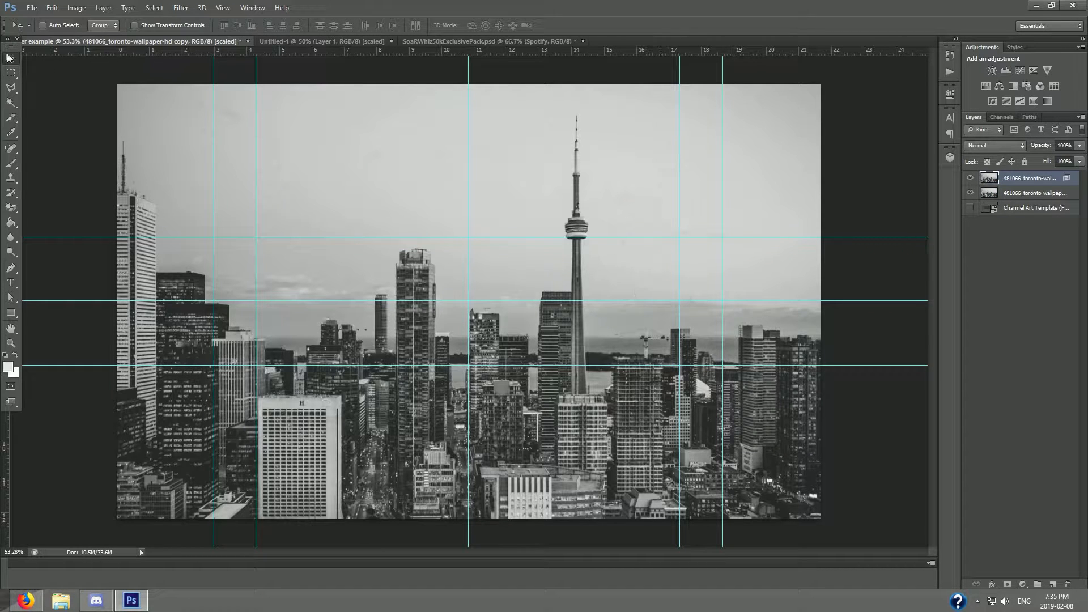
Step: Nudge the upper skyline copy slightly to the left of the original to produce a red and cyan fringe along the buildings
key("Left")
key("Left")
key("Left")
key("Left")
key("Left")
key("Right")
key("Right")
key("Right")
key("Right")
key("Right")
key("Right")
key("Right")
key("Right")
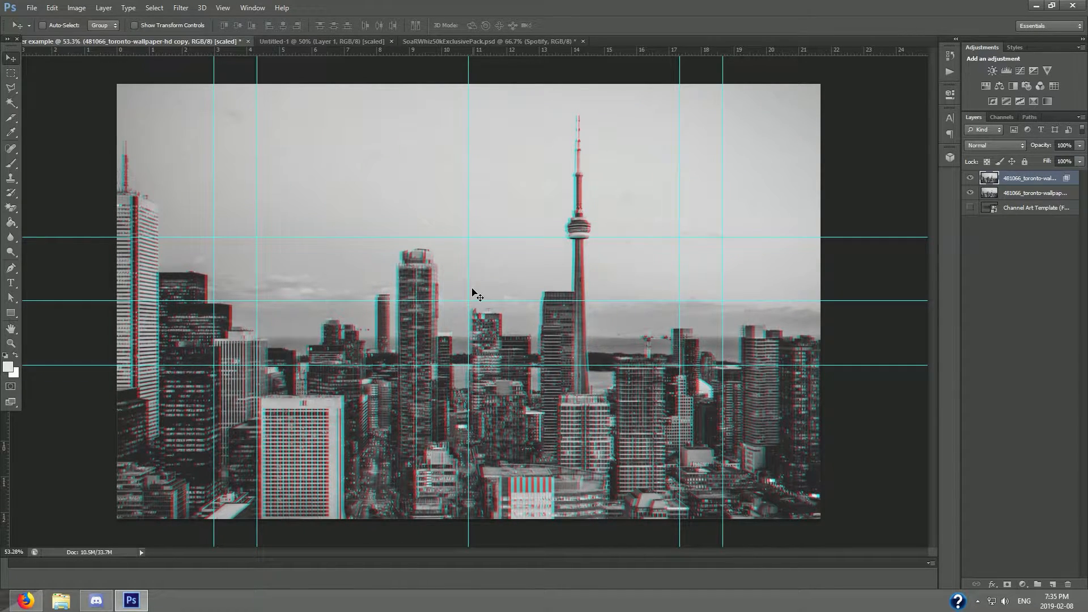
key("Left")
key("Left")
key("Left")
key("Left")
key("Left")
key("Left")
key("Left")
key("Left")
key("Right")
key("Right")
key("Right")
key("Left")
key("Left")
key("Left")
key("Left")
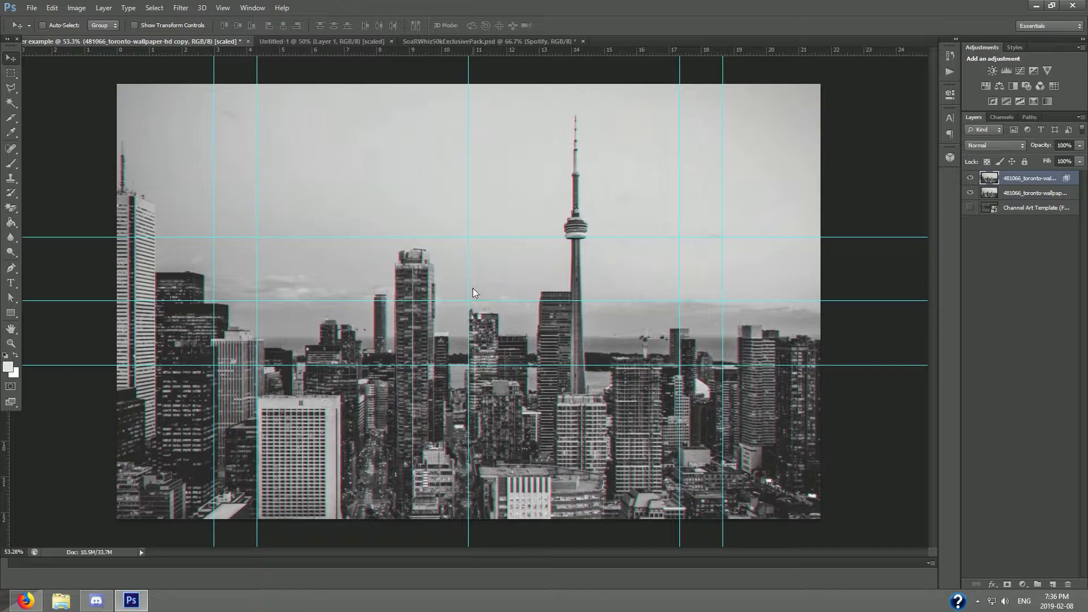
key("Left")
key("Left")
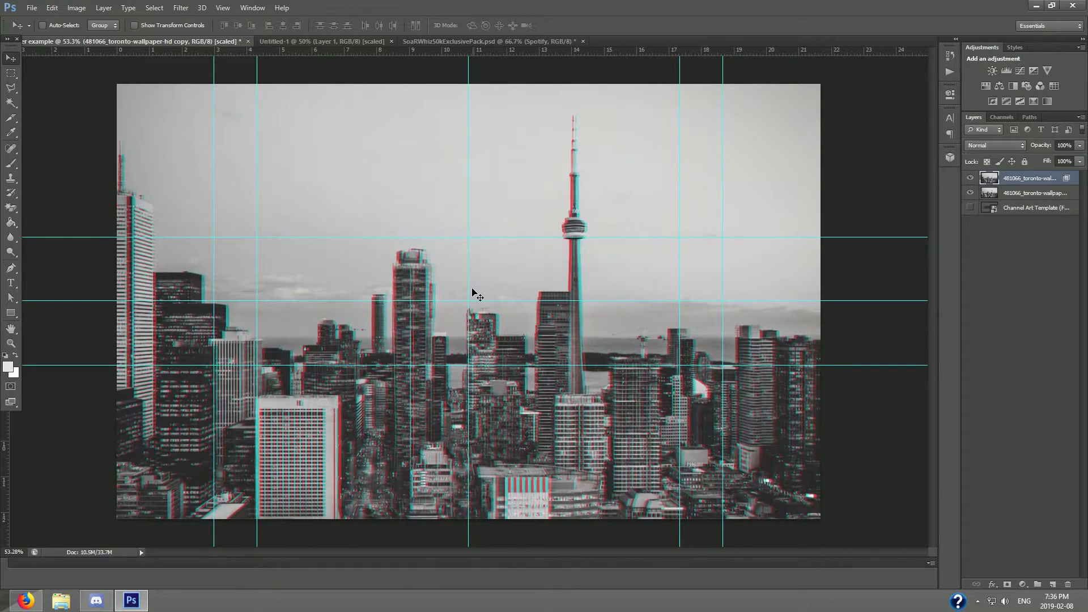
key("shift+Left")
key("shift+Left")
key("shift+Left")
key("shift+Right")
key("shift+Right")
key("shift+Right")
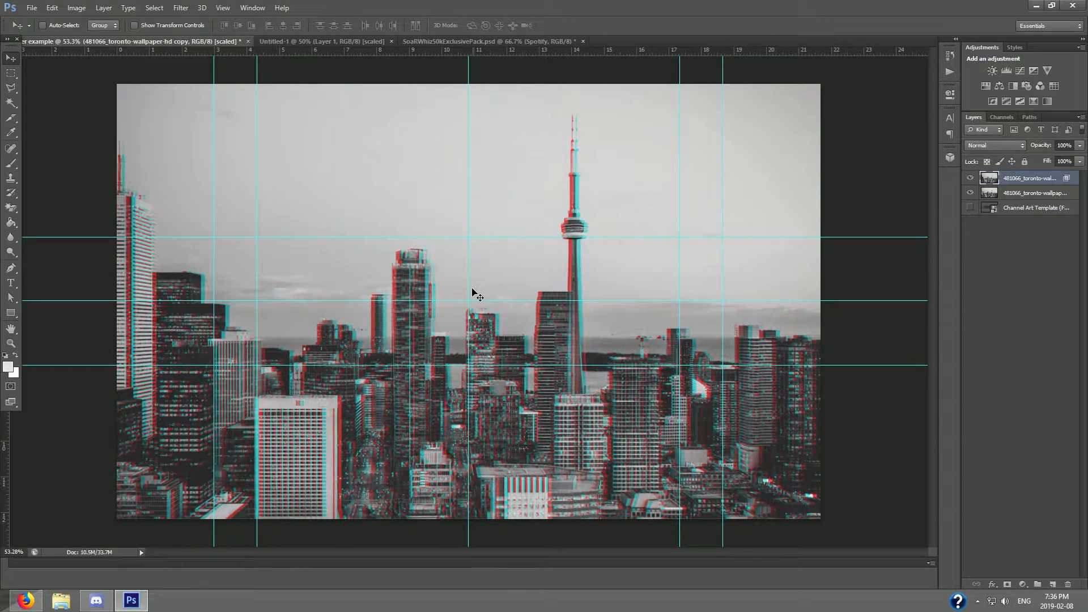
key("Right")
key("Right")
key("Right")
key("Right")
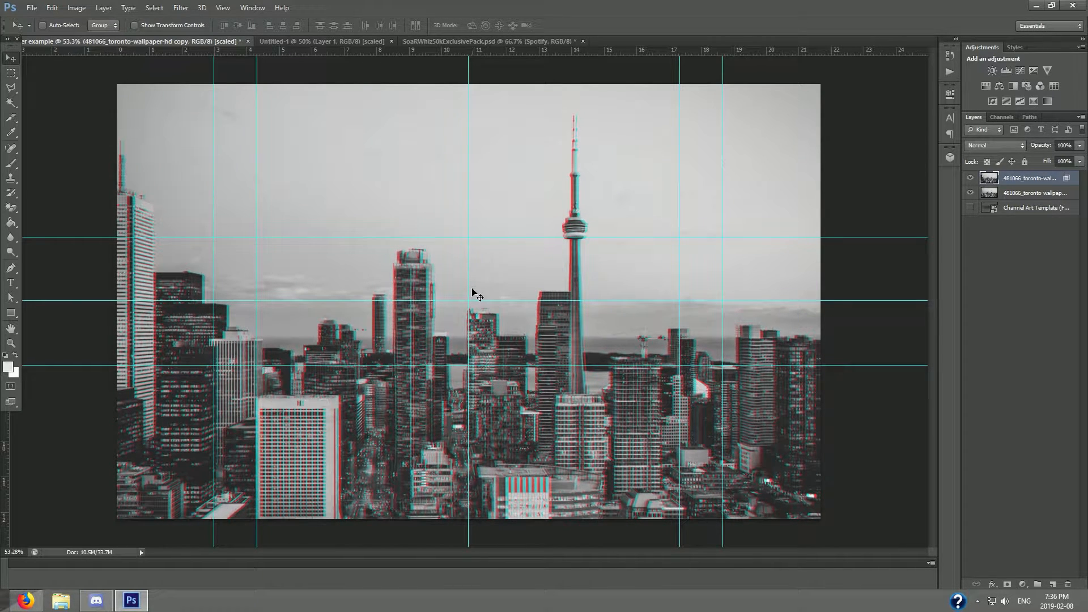
Step: Merge the two skyline layers into a single layer
left_click(1024, 198)
left_click(1024, 177, "shift")
right_click(1020, 183)
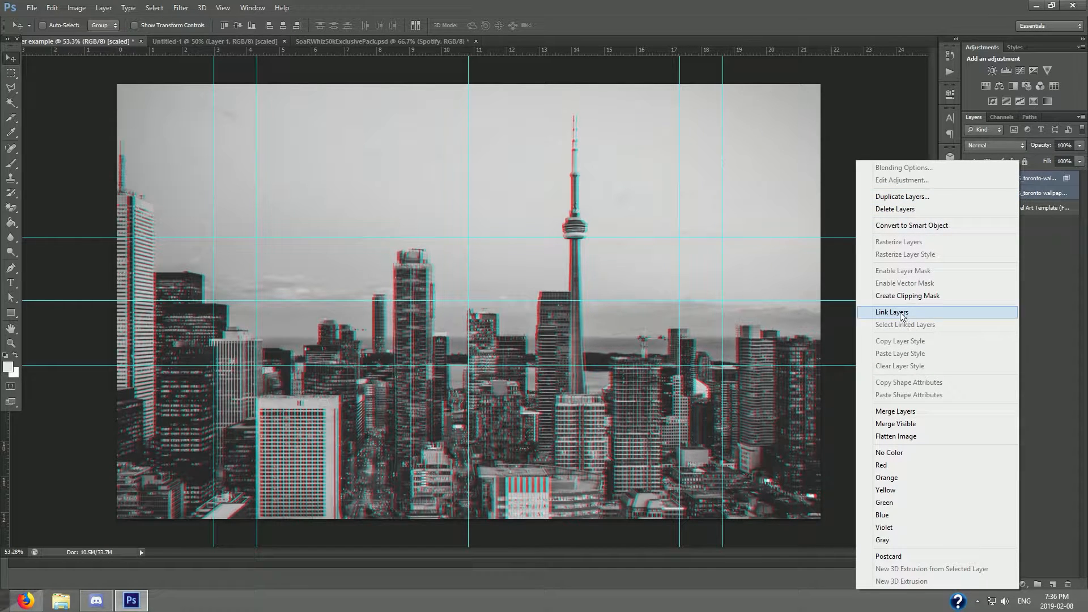
left_click(915, 410)
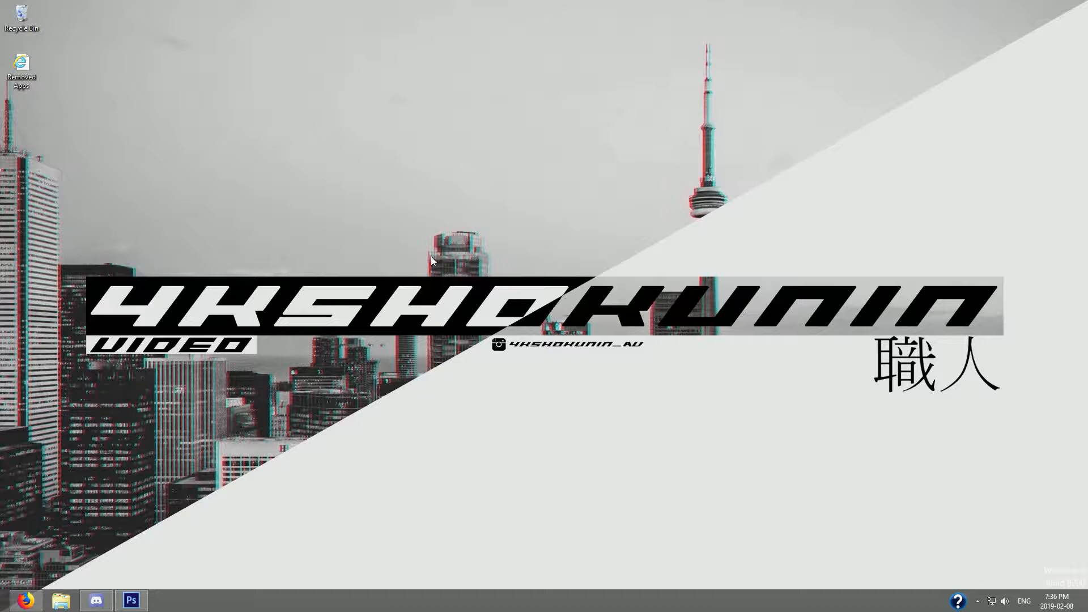
Step: Draw a light grey, strokeless rectangle of about 2613 × 1487 px covering the whole canvas, and rasterize it
key("alt+Tab")
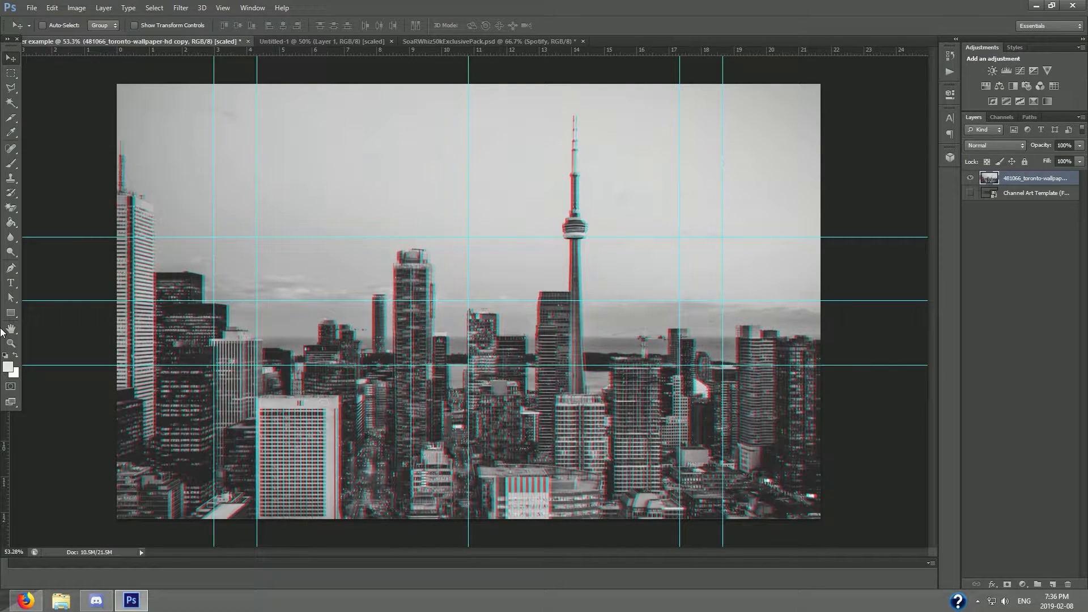
left_click(11, 313)
left_click_drag(112, 523, 830, 76)
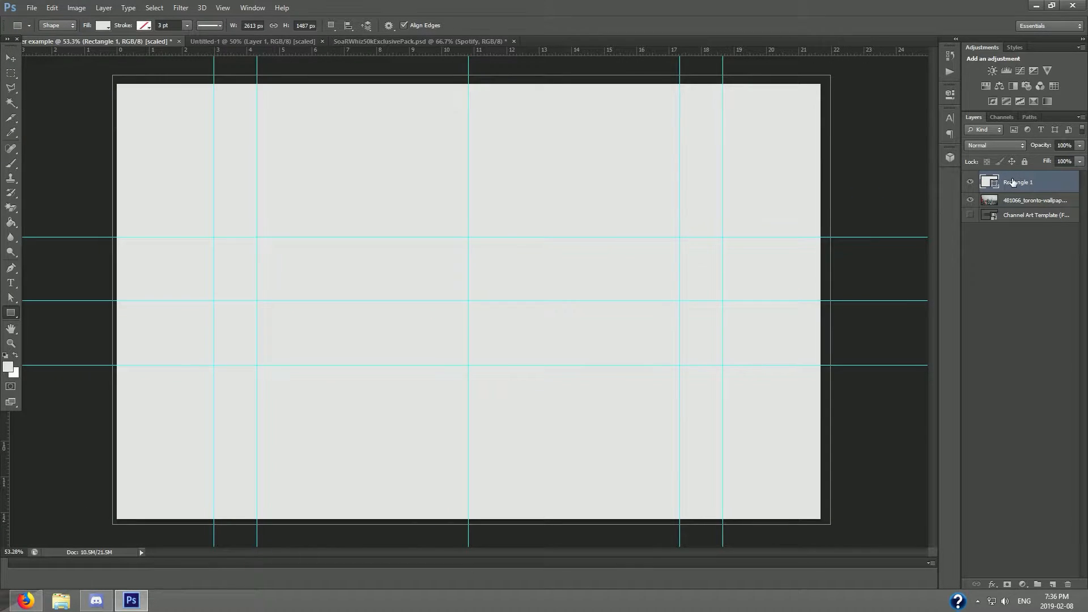
key("v")
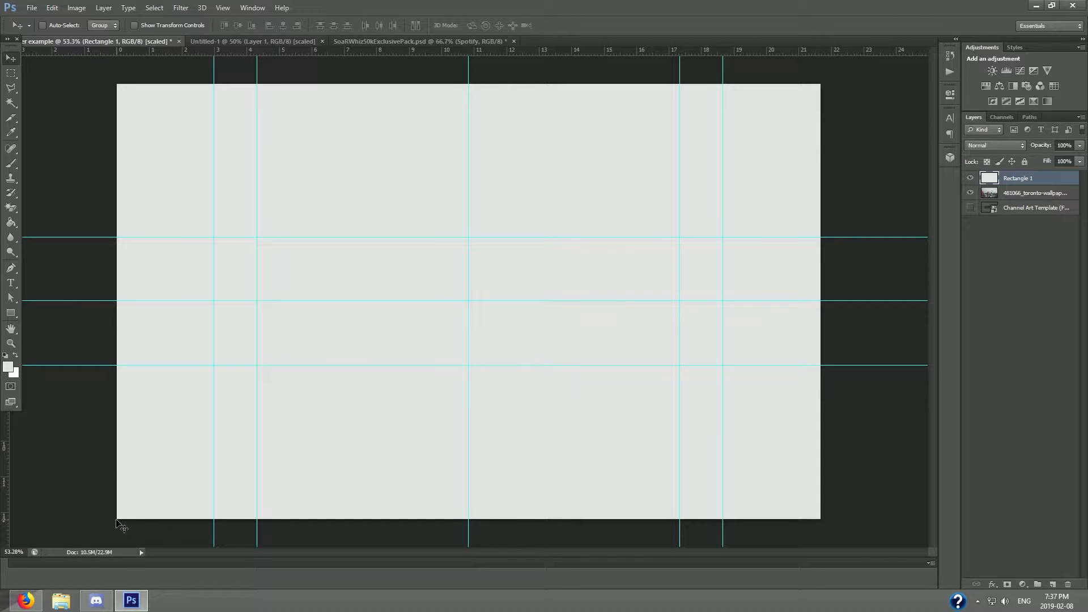
Step: Select the light grey rectangle's upper-left half along the canvas diagonal with the Polygonal Lasso, delete it to reveal the skyline, and deselect
left_click(10, 87)
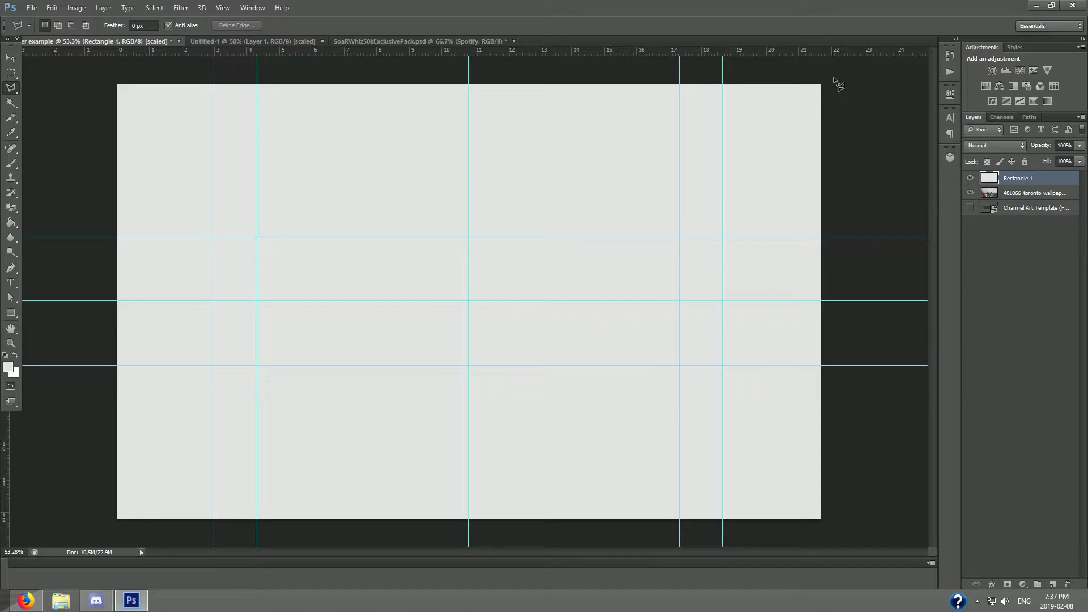
scroll(837, 84, "up", 3)
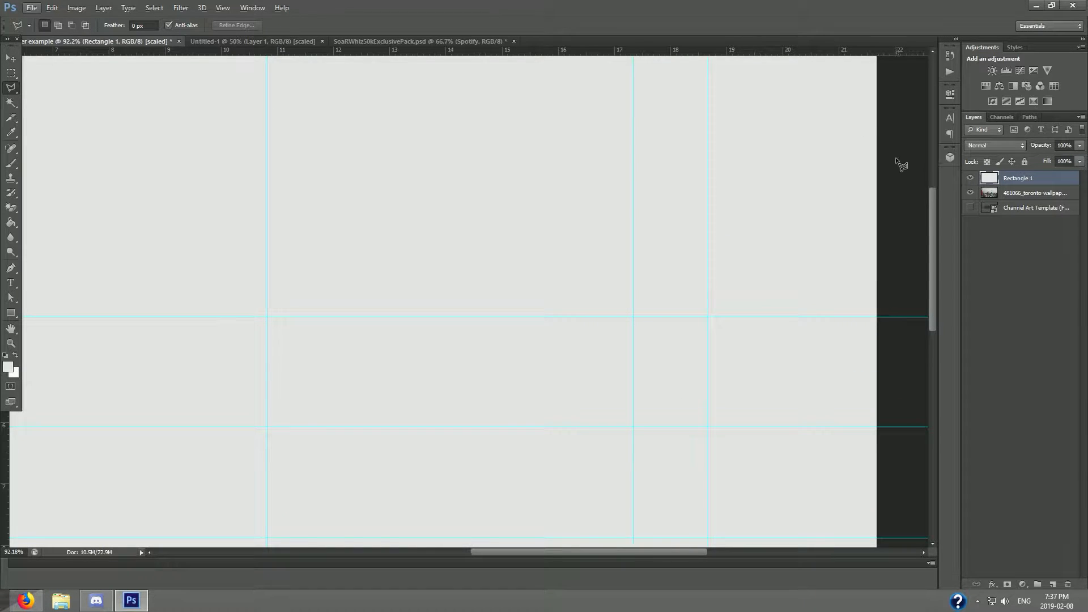
left_click_drag(867, 136, 796, 308)
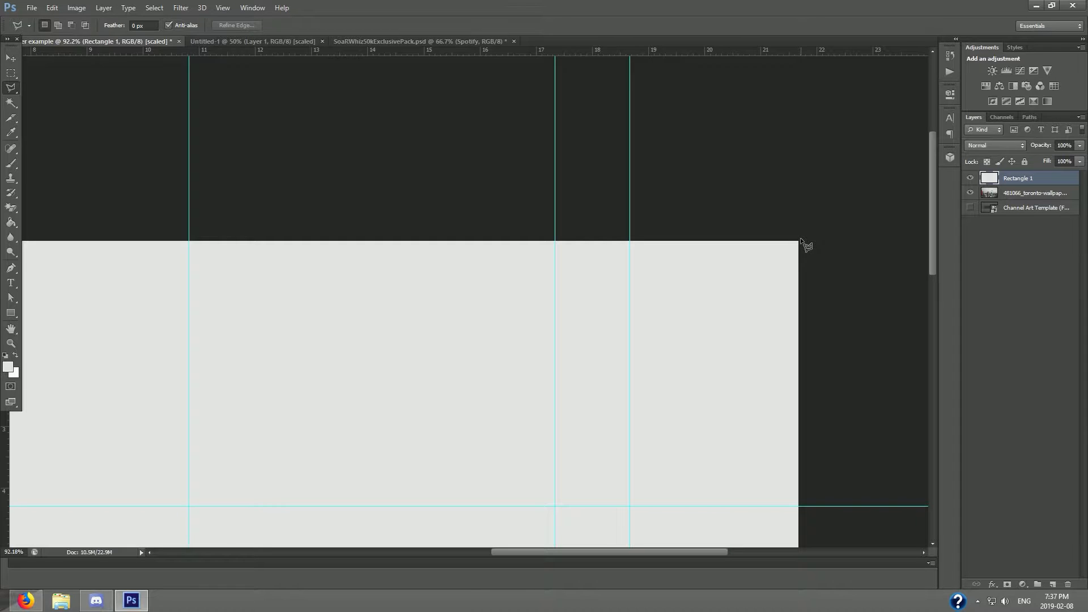
left_click_drag(533, 372, 742, 226)
left_click_drag(462, 366, 679, 181)
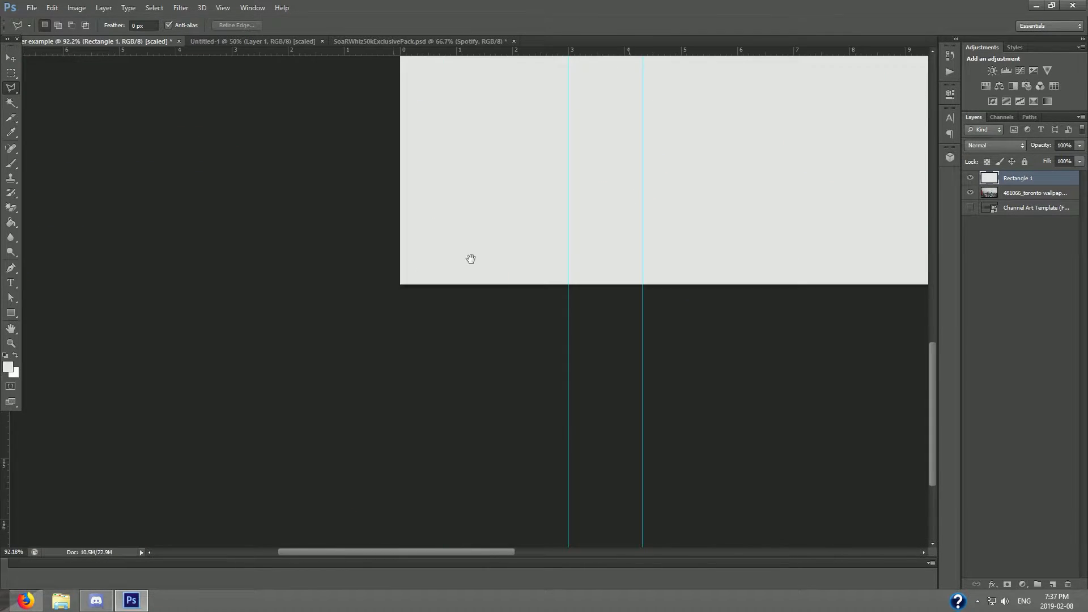
left_click(377, 298)
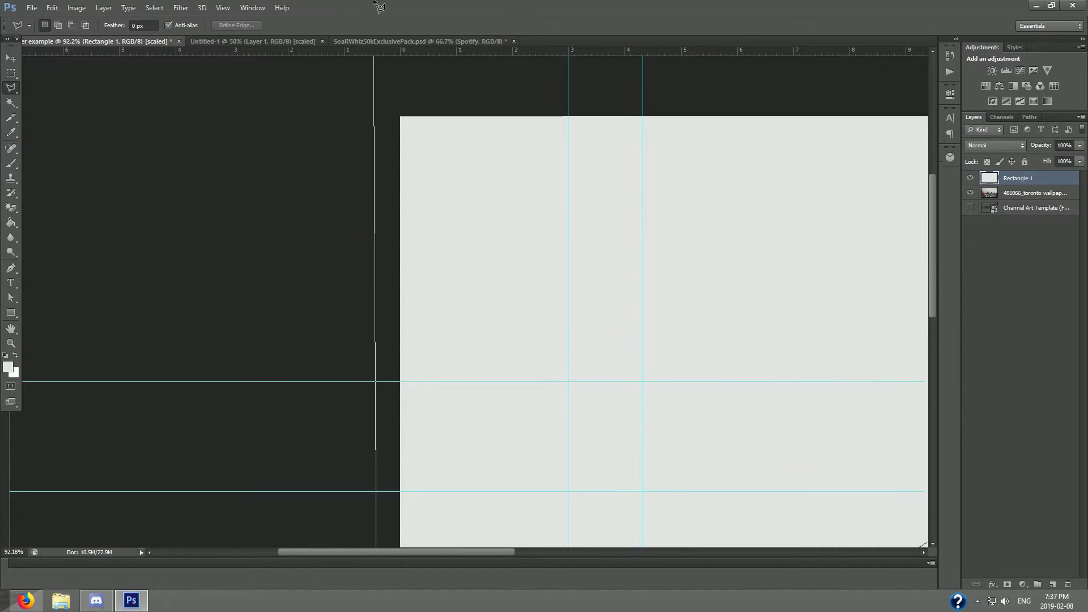
left_click(387, 275)
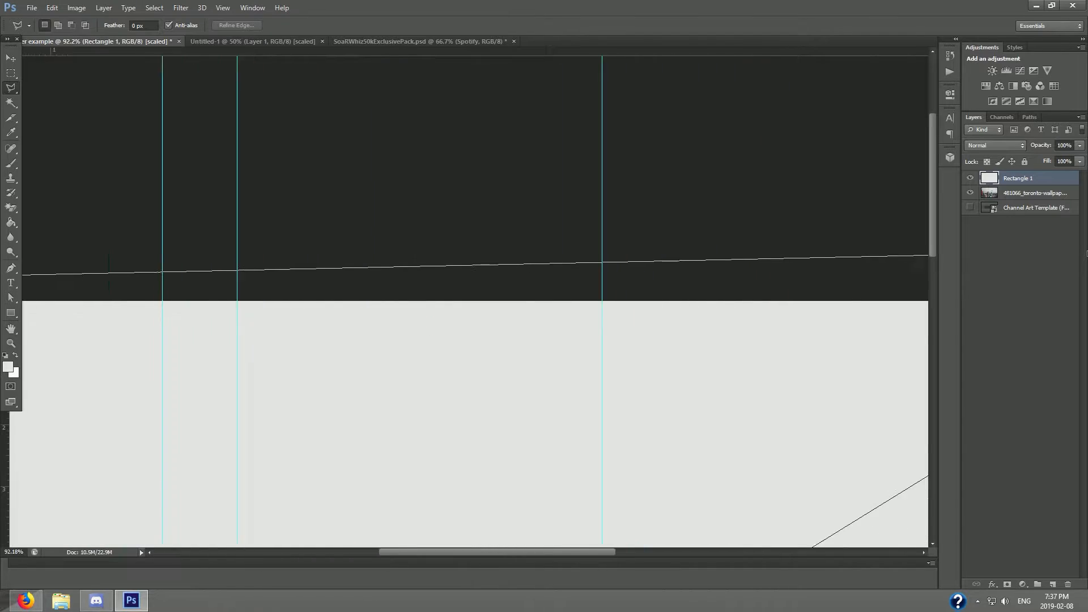
double_click(731, 300)
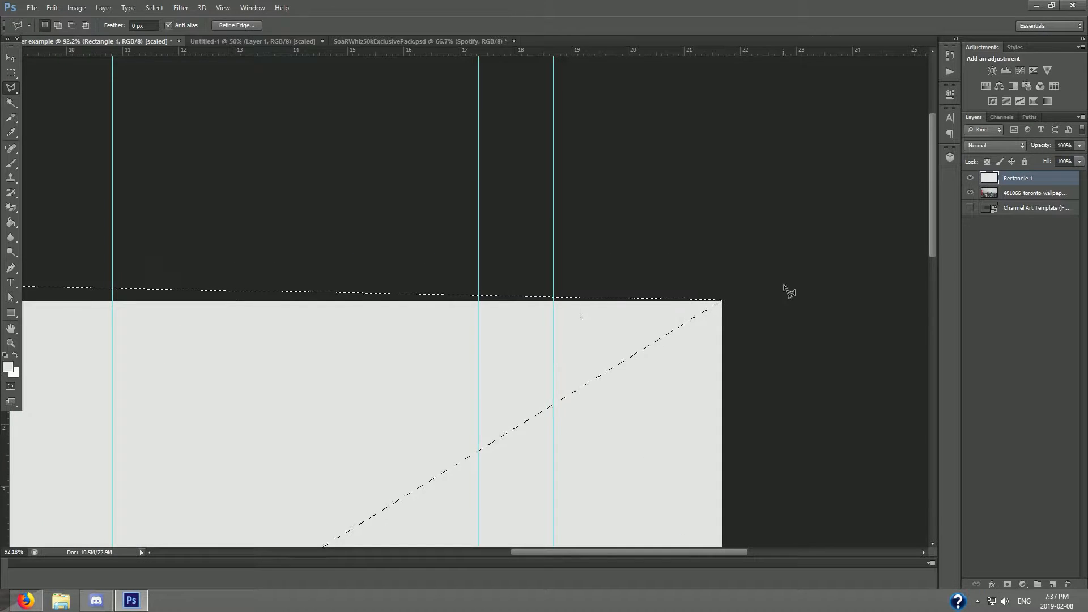
scroll(482, 317, "down", 5)
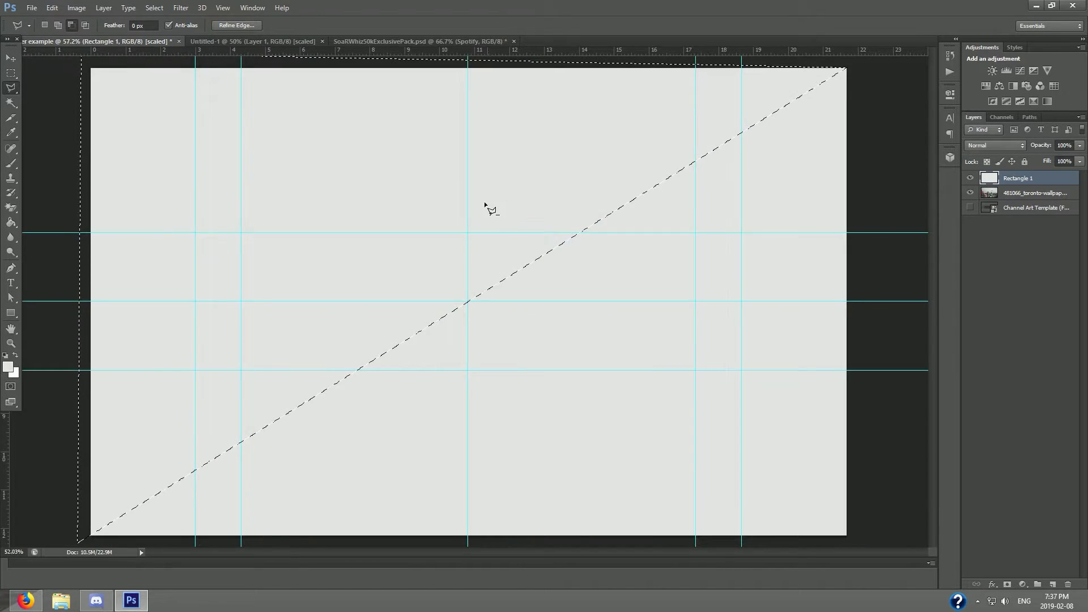
scroll(486, 204, "down", 2)
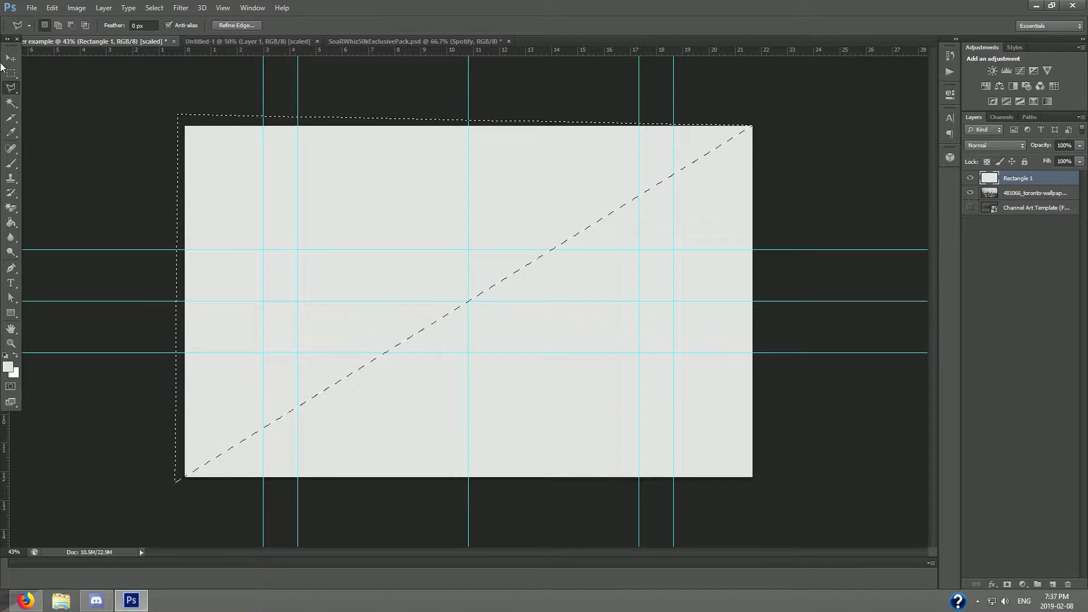
left_click(10, 59)
key("Delete")
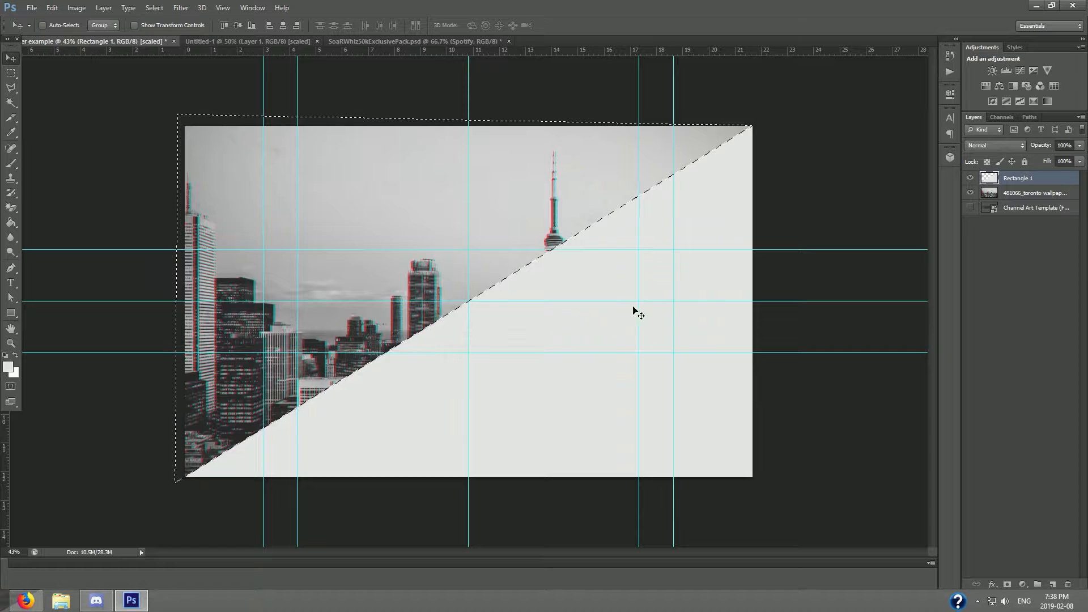
key("ctrl+d")
key("m")
key("v")
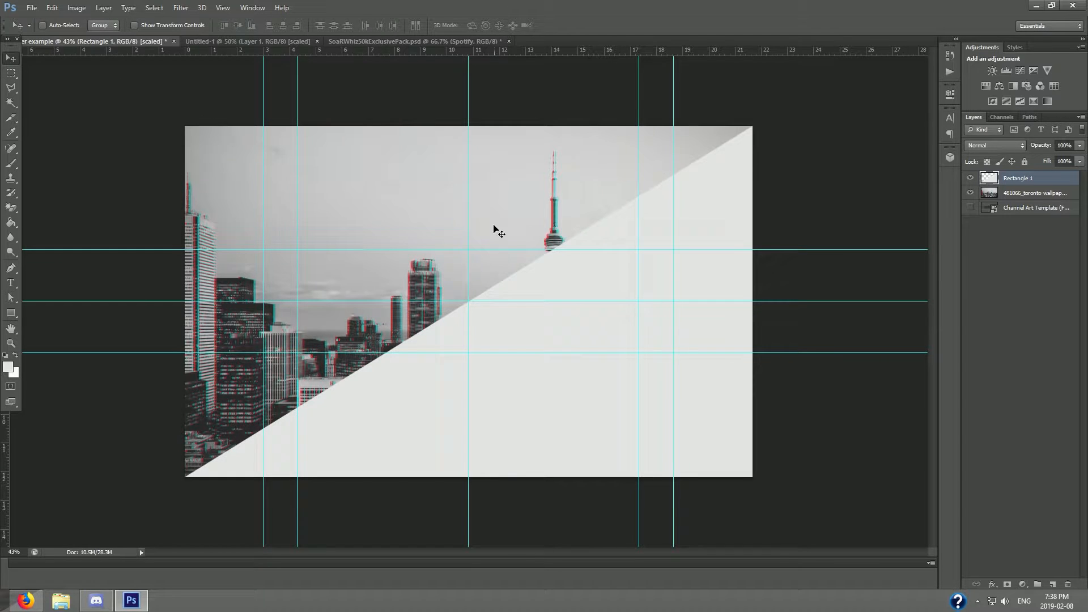
Step: Set the foreground colour to black and draw a black, strokeless bar spanning the two inner vertical guides across the middle of the banner
scroll(490, 226, "up", 3)
scroll(427, 233, "down", 1)
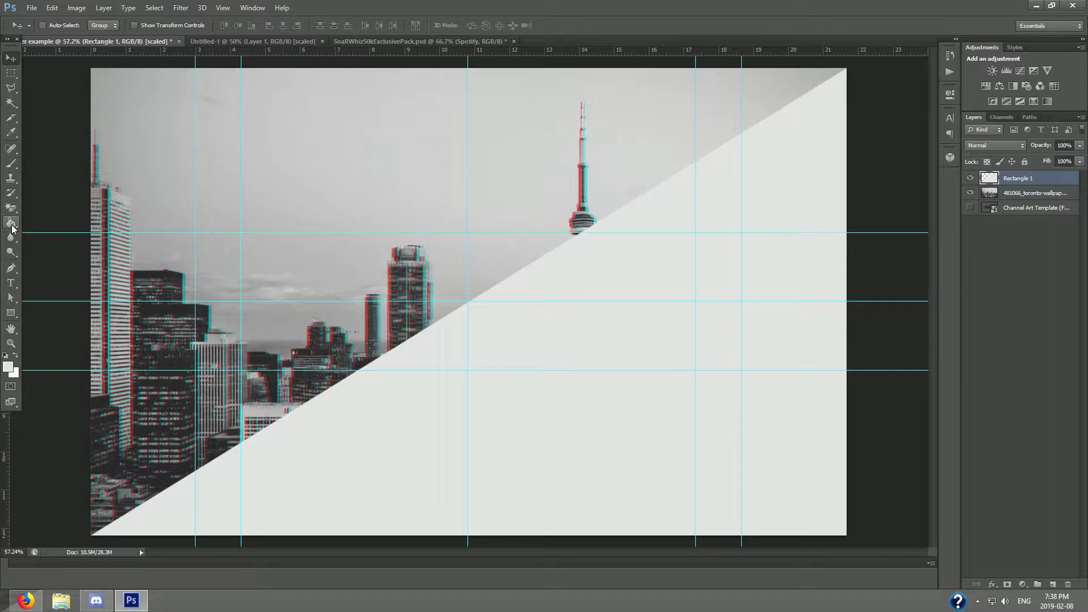
left_click(8, 366)
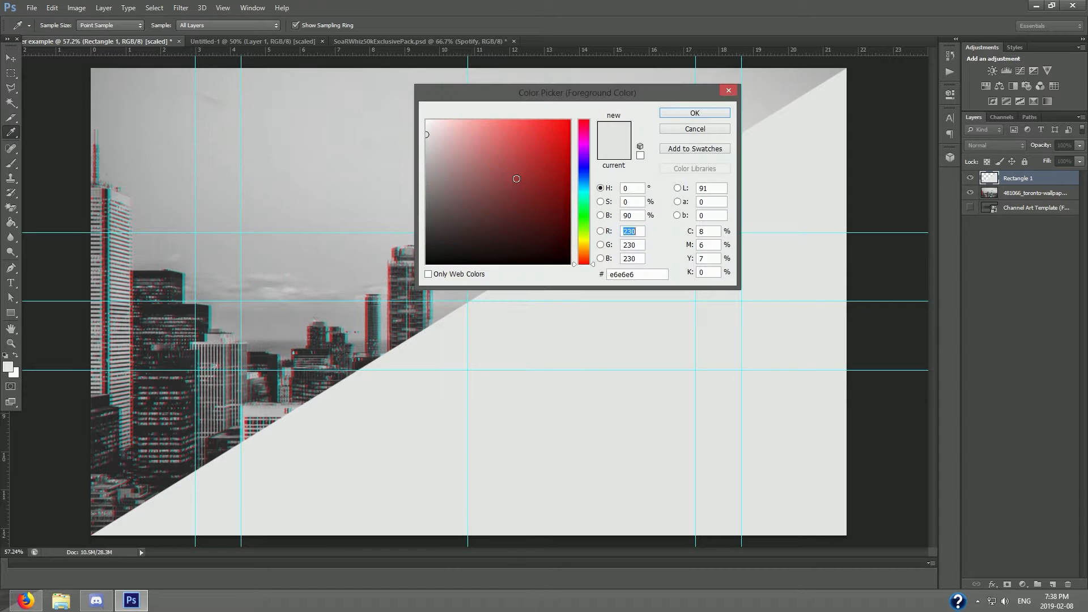
left_click_drag(431, 229, 424, 266)
key("Return")
left_click(11, 313)
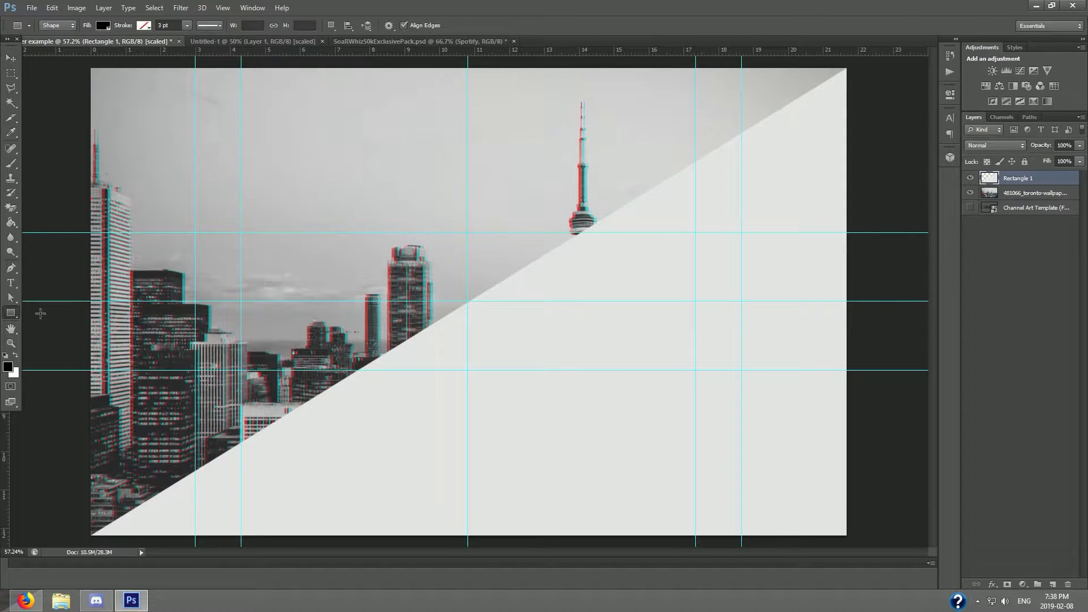
scroll(243, 298, "up", 3)
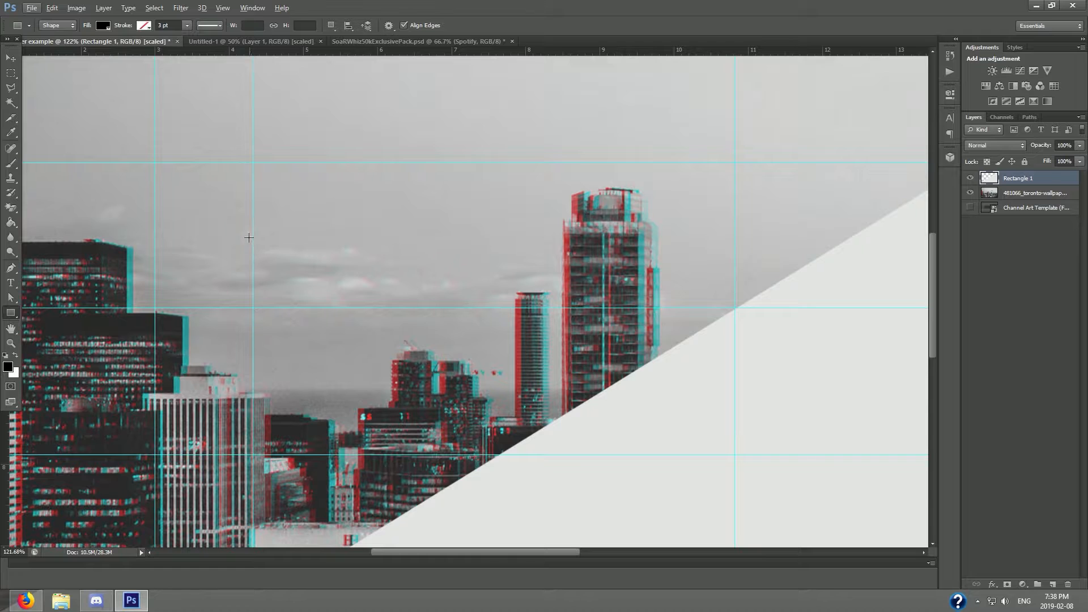
left_click_drag(252, 231, 388, 384)
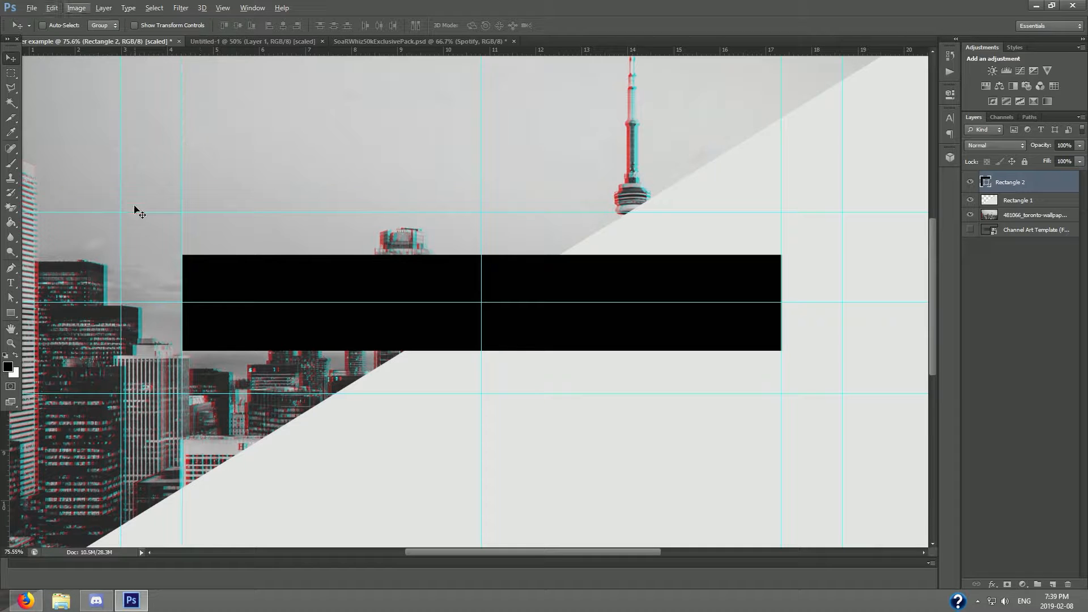
Step: Align the black bar's vertical and horizontal centres to the full-canvas selection
left_click(76, 7)
mouse_move(104, 8)
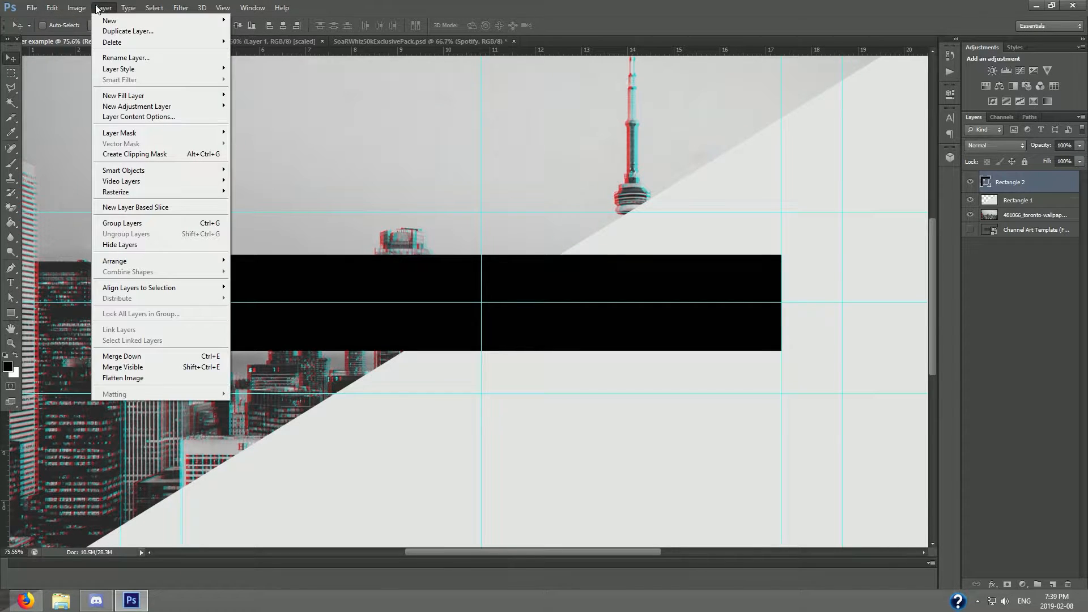
mouse_move(176, 286)
left_click(266, 300)
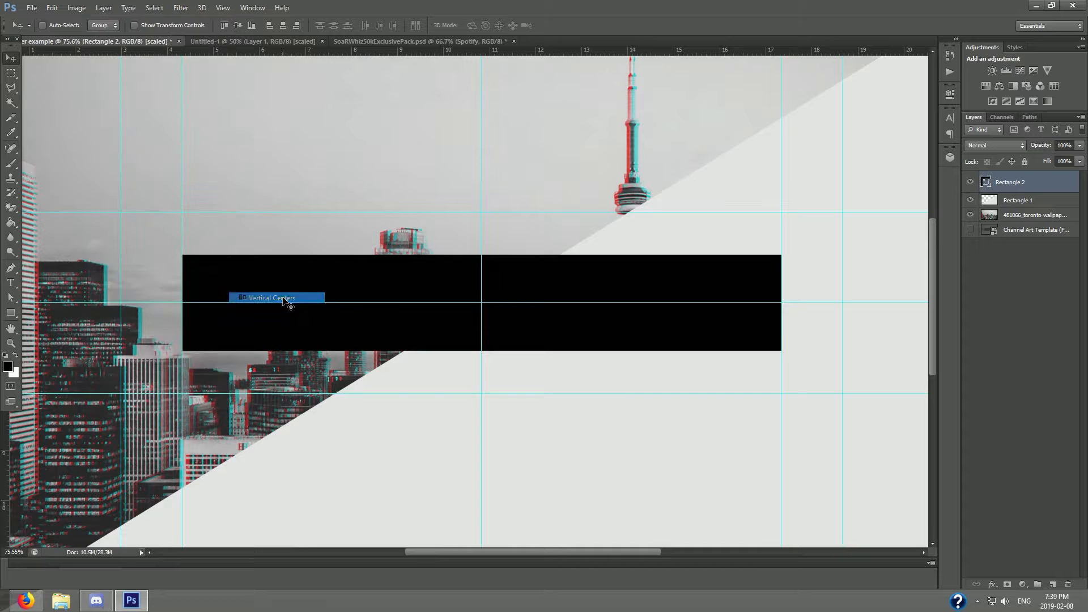
left_click(104, 8)
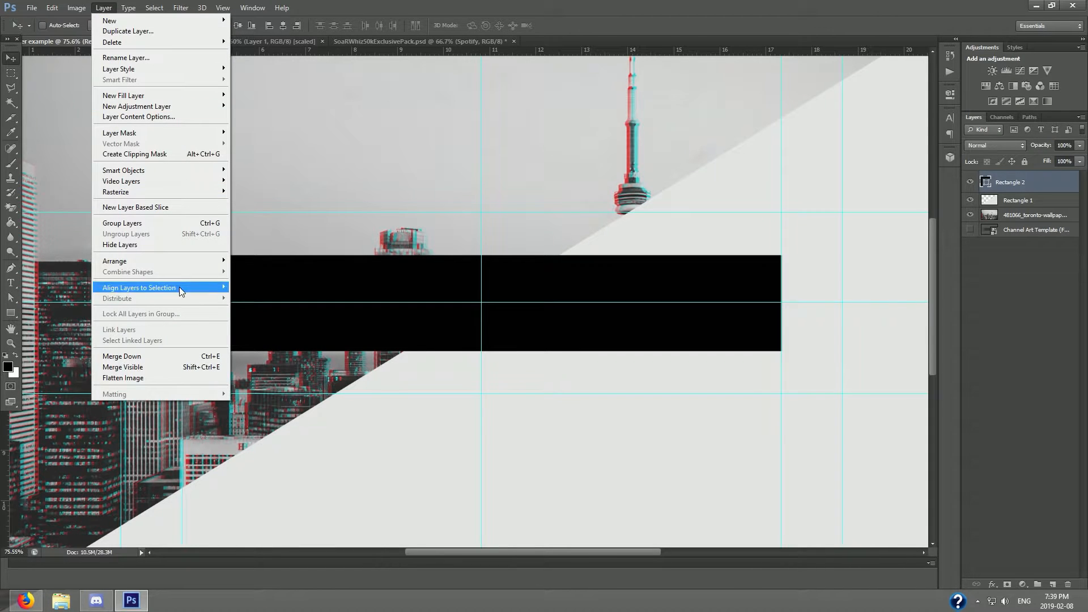
mouse_move(179, 287)
left_click(276, 335)
scroll(455, 301, "down", 3)
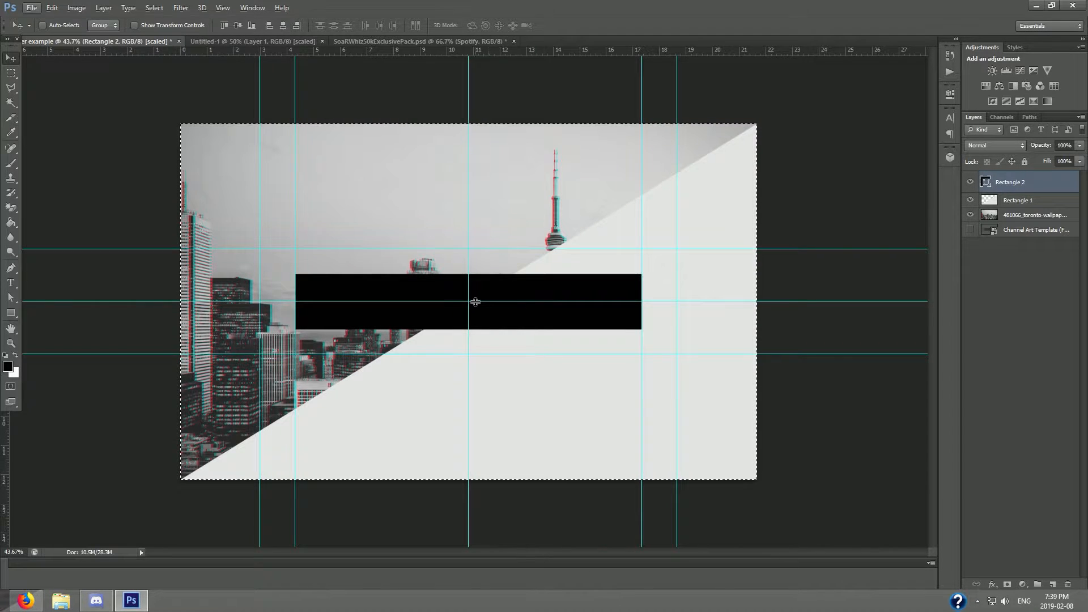
scroll(474, 301, "up", 1)
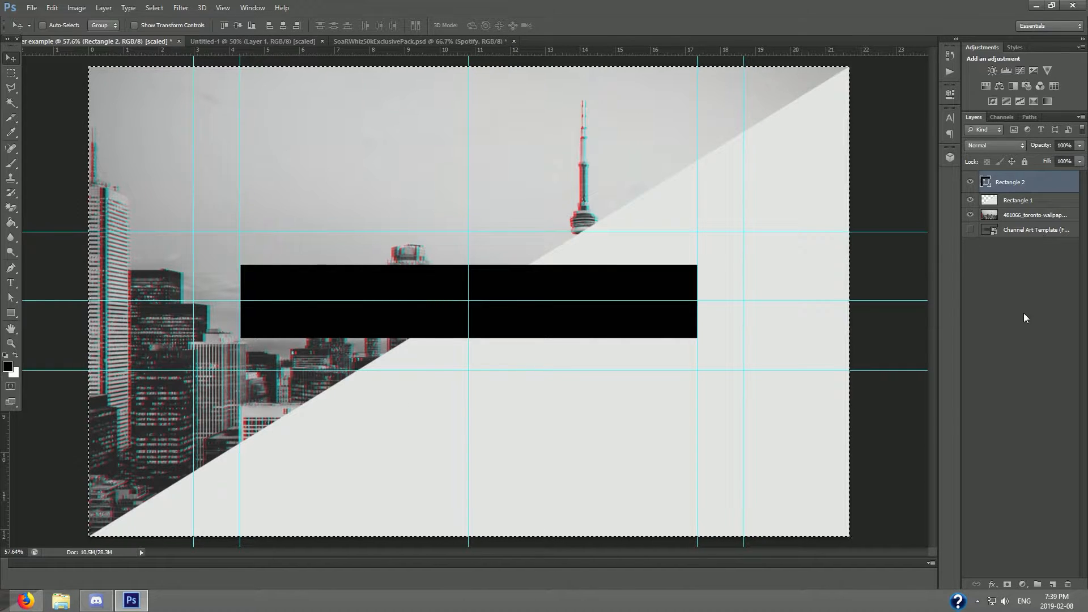
Step: Add the text "4kshokunin" as a new text layer and move it onto the light grey area below the black bar
left_click(1024, 315)
left_click(10, 284)
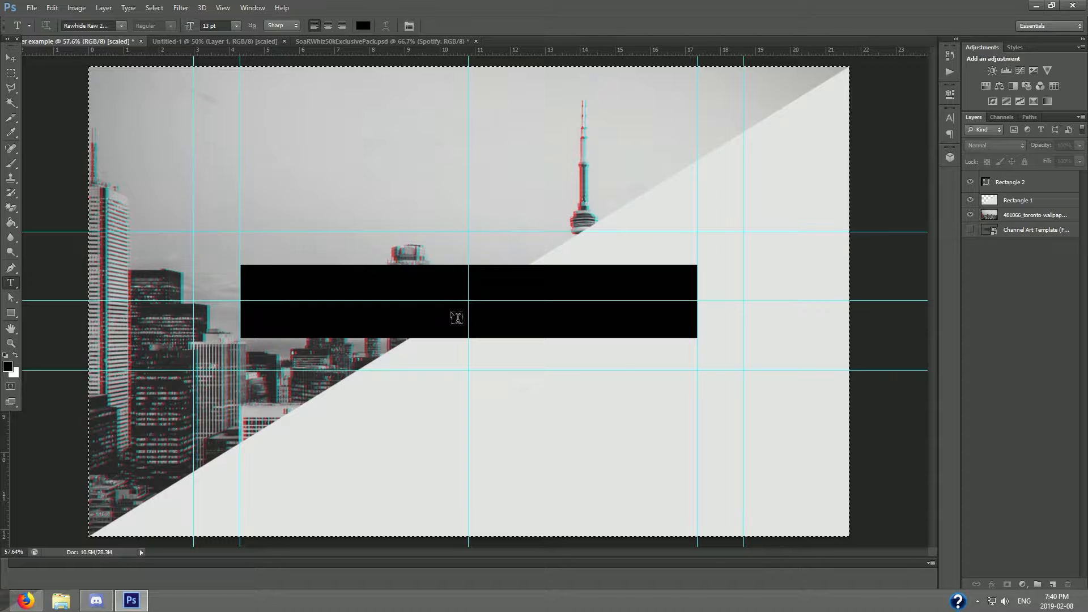
left_click(468, 303)
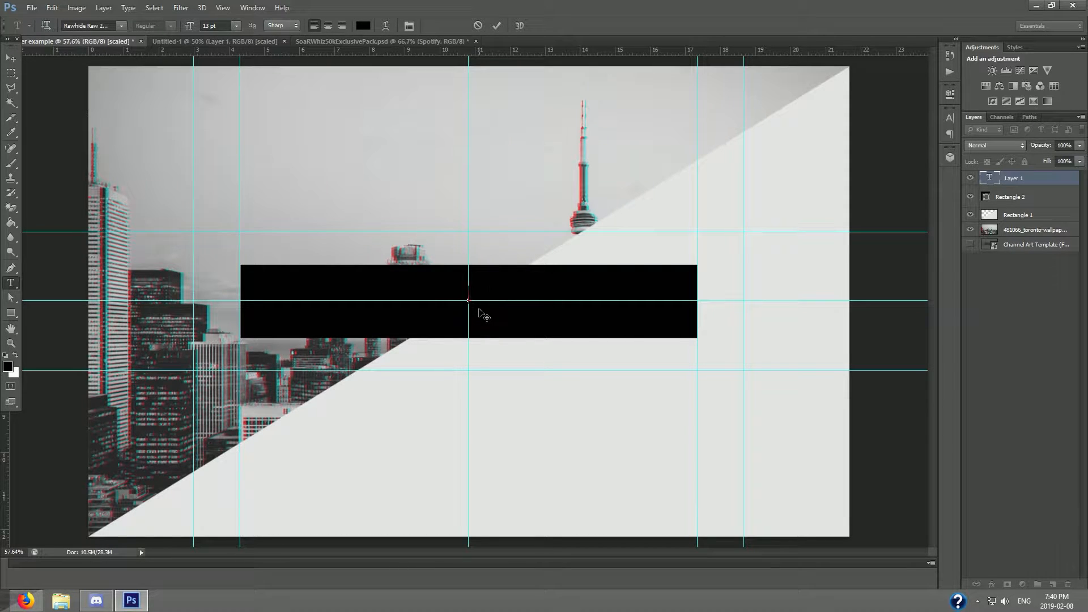
key("ctrl+v")
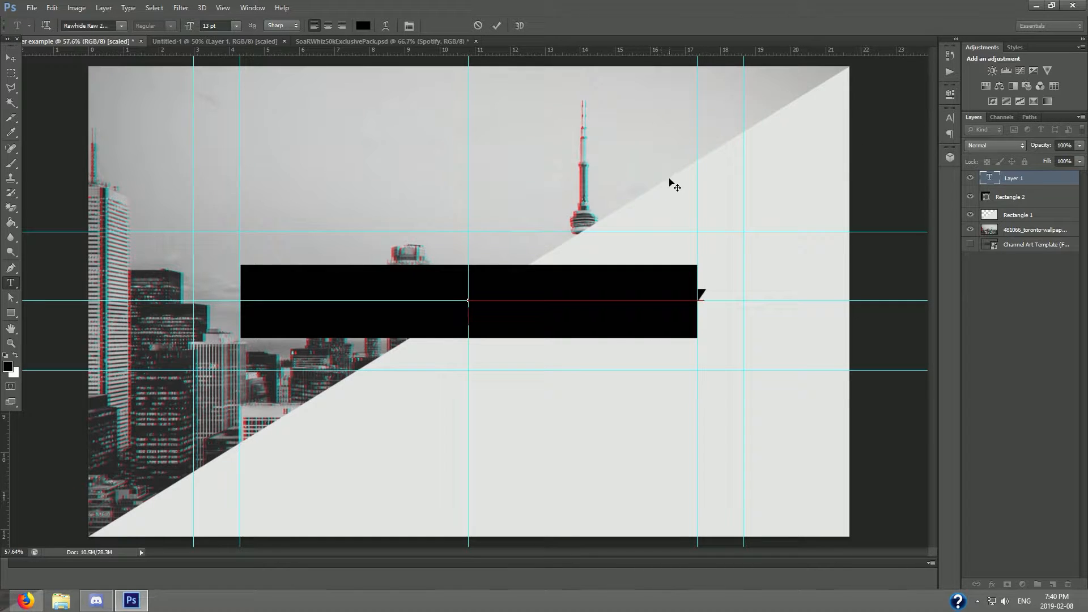
left_click(11, 58)
left_click_drag(711, 289, 599, 409)
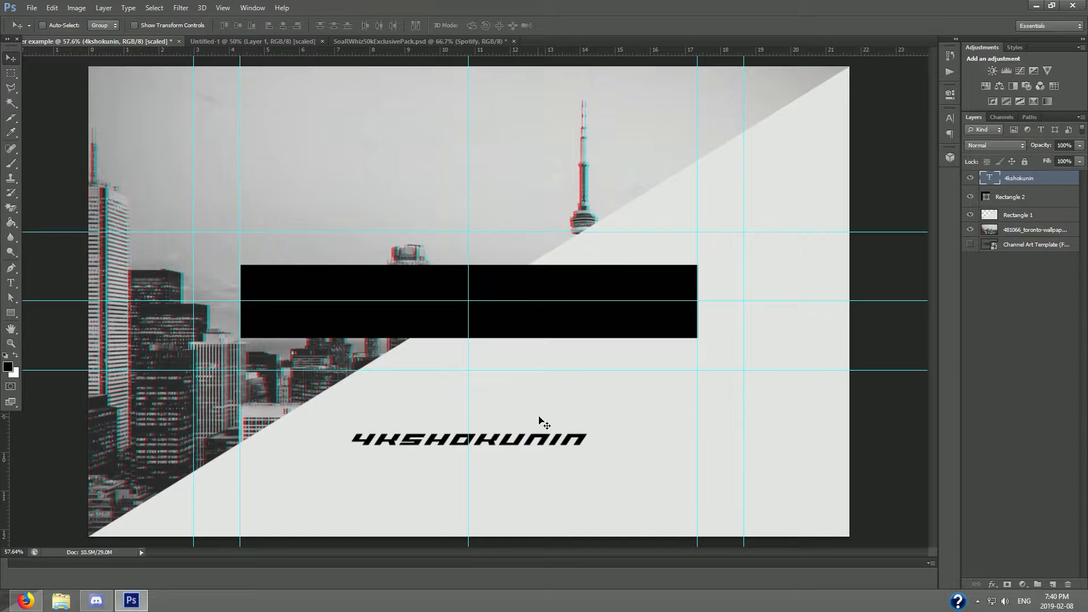
Step: Recolour the "4kshokunin" text to near-white and move it onto the middle of the black bar
key("t")
double_click(468, 439)
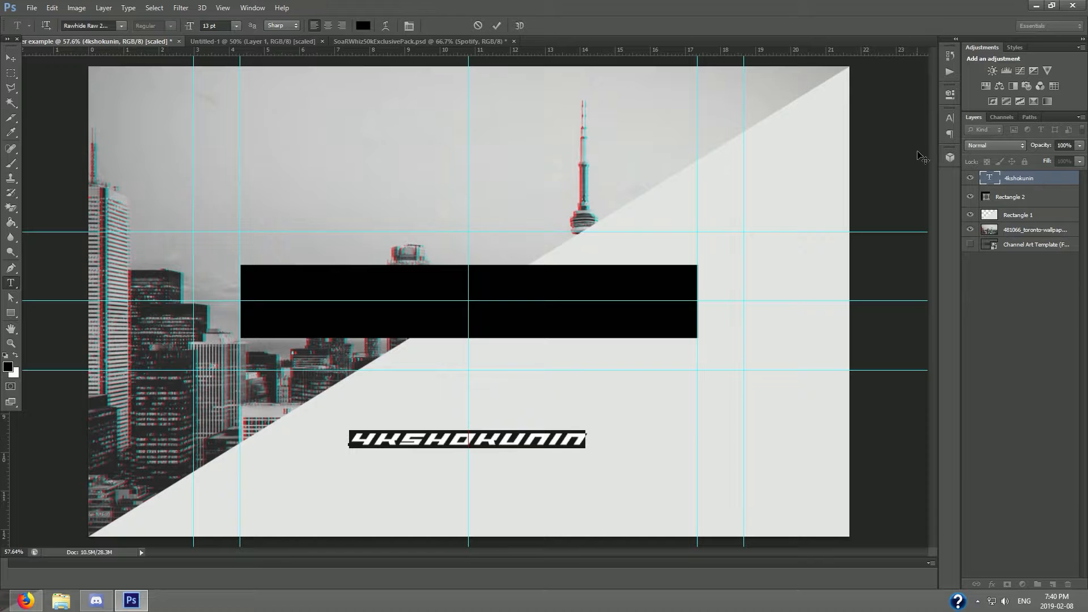
left_click(947, 118)
left_click(915, 182)
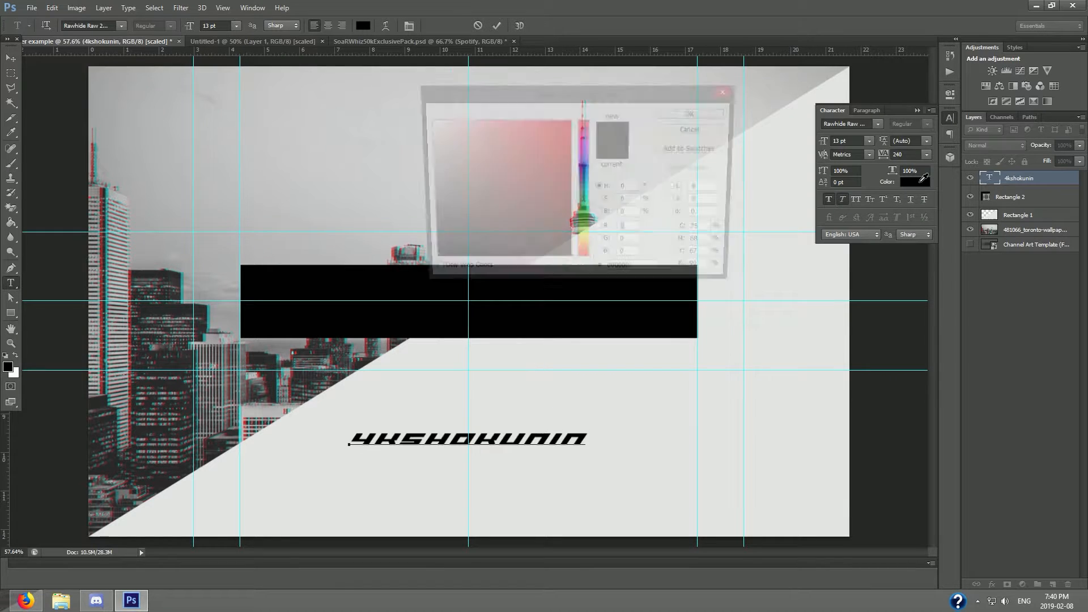
left_click_drag(525, 203, 426, 120)
left_click(694, 113)
key("v")
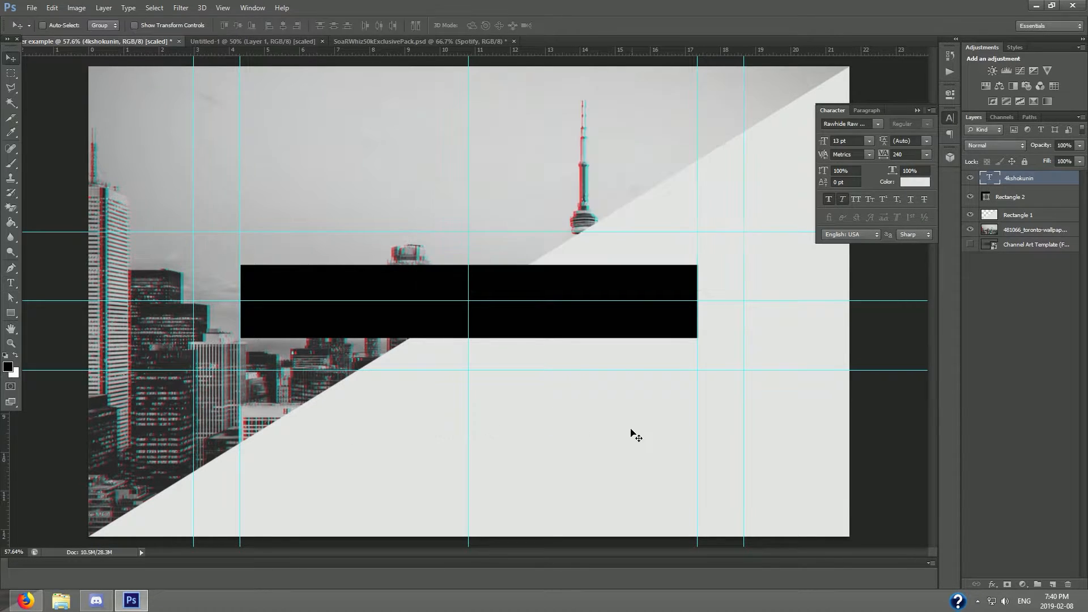
left_click_drag(643, 475, 639, 341)
Step: Set the font size of the "4kshokunin" text to 20 pt
double_click(990, 178)
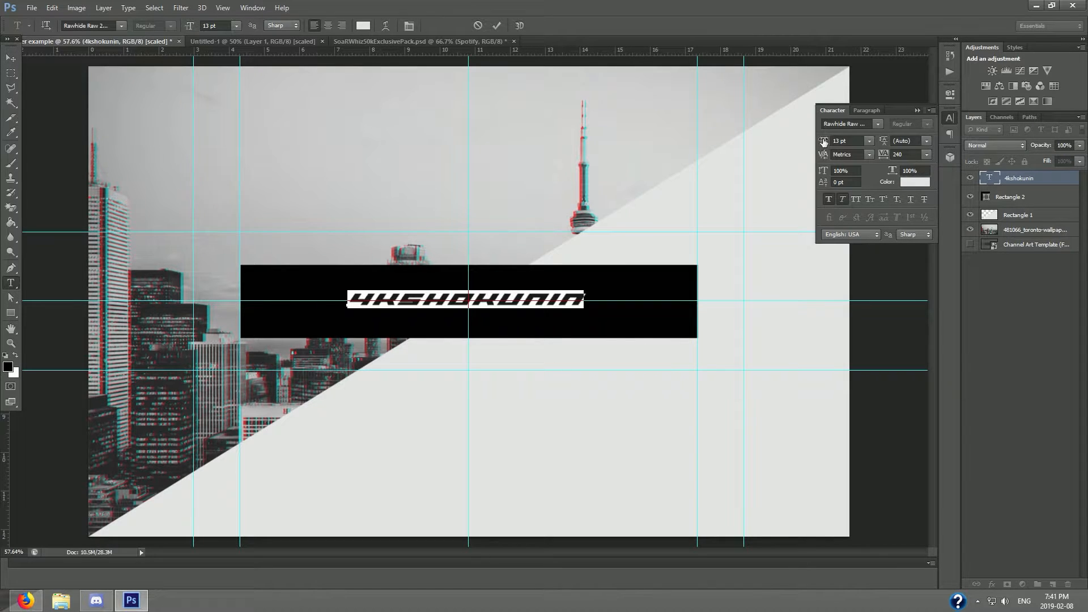
left_click_drag(827, 145, 837, 145)
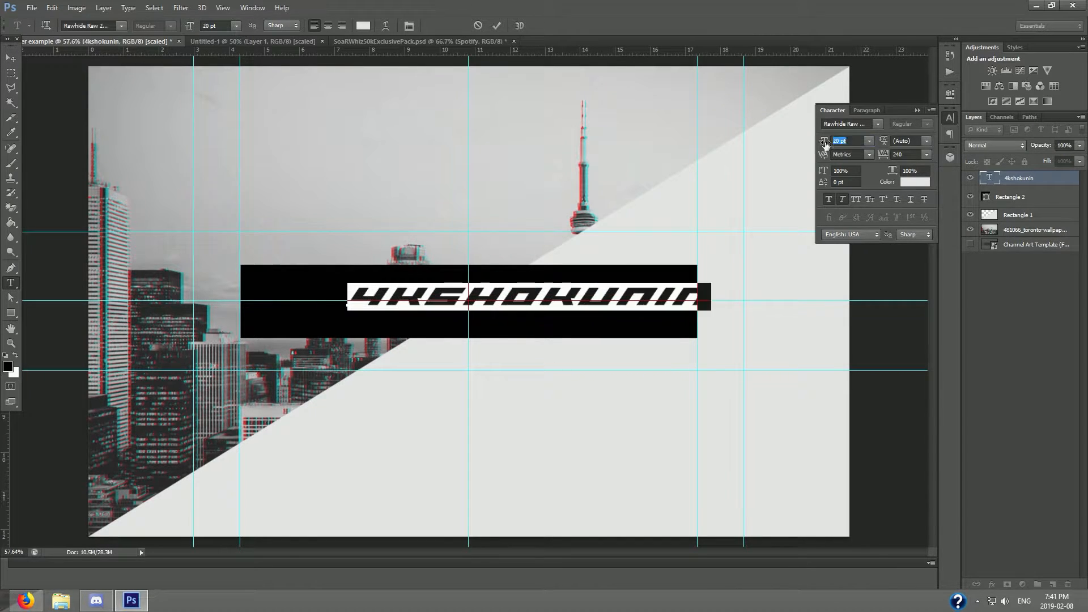
left_click(951, 118)
left_click(11, 58)
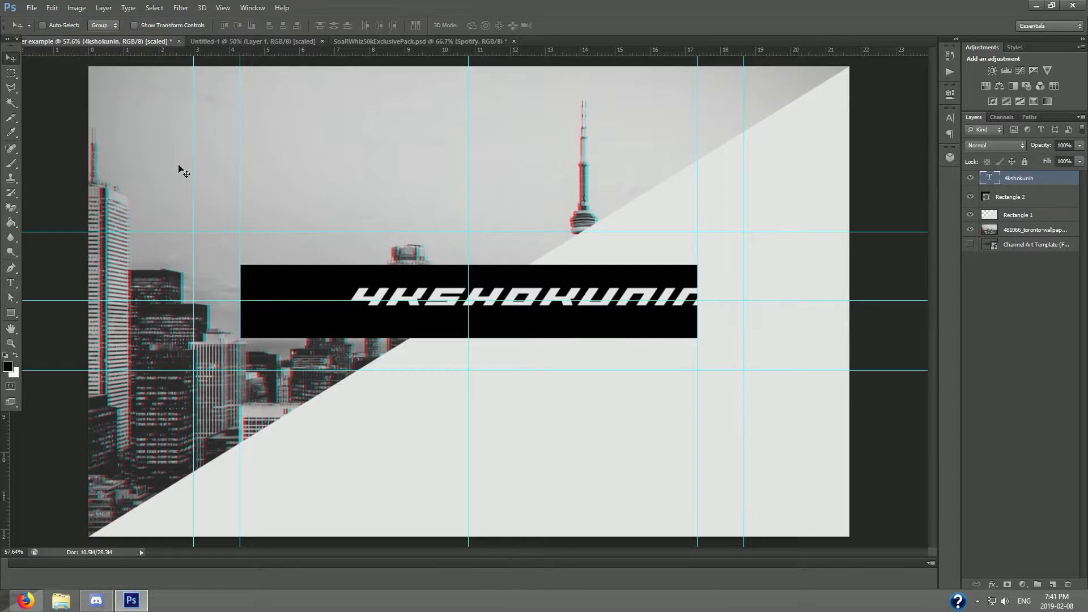
Step: Centre the "4kshokunin" text on the canvas both vertically and horizontally
left_click(104, 8)
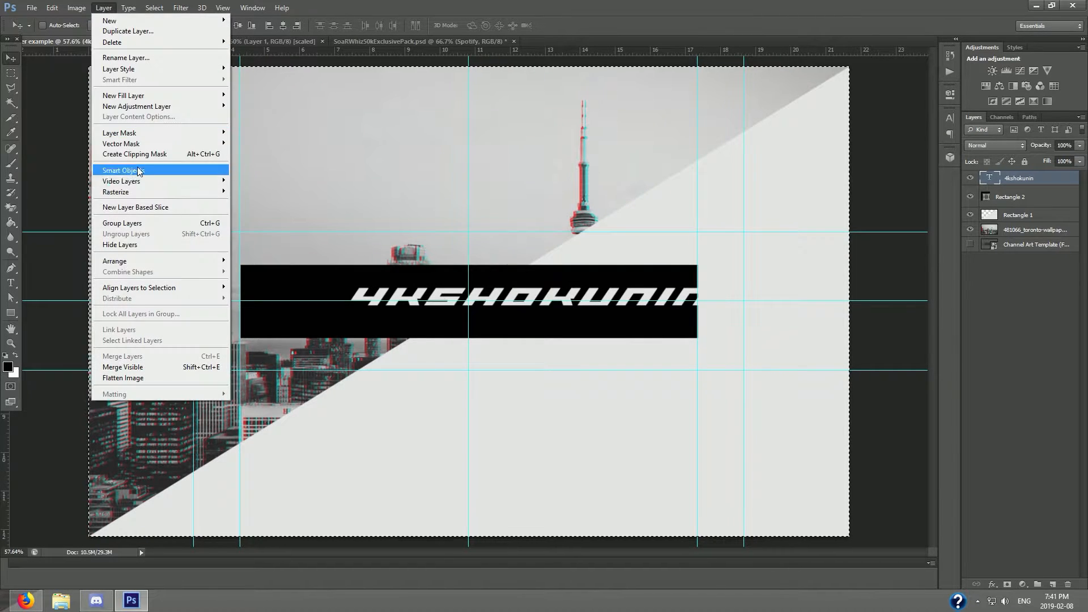
mouse_move(204, 287)
left_click(278, 298)
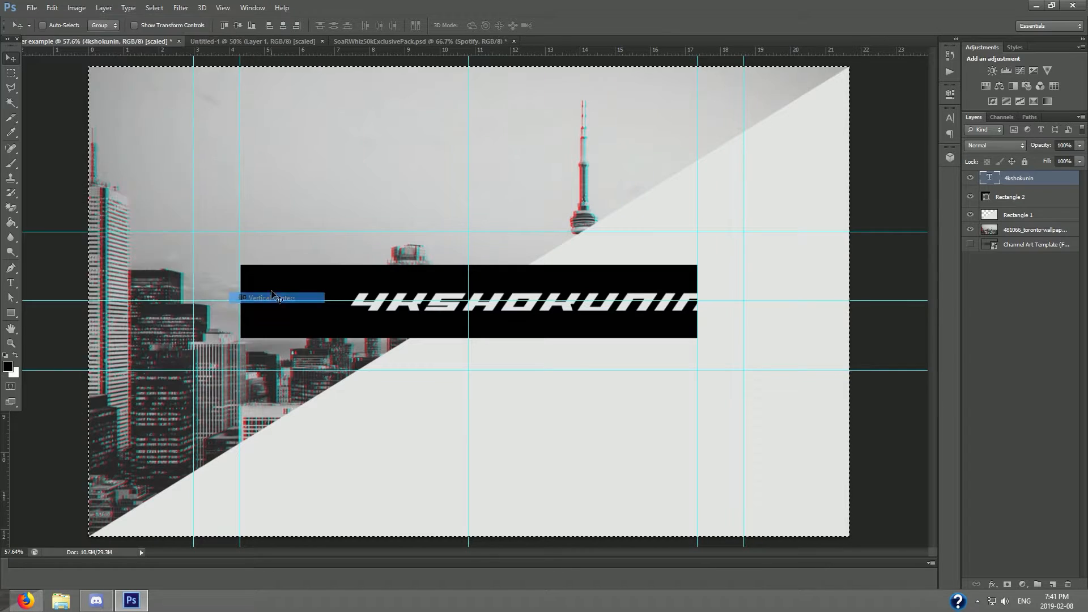
left_click(104, 8)
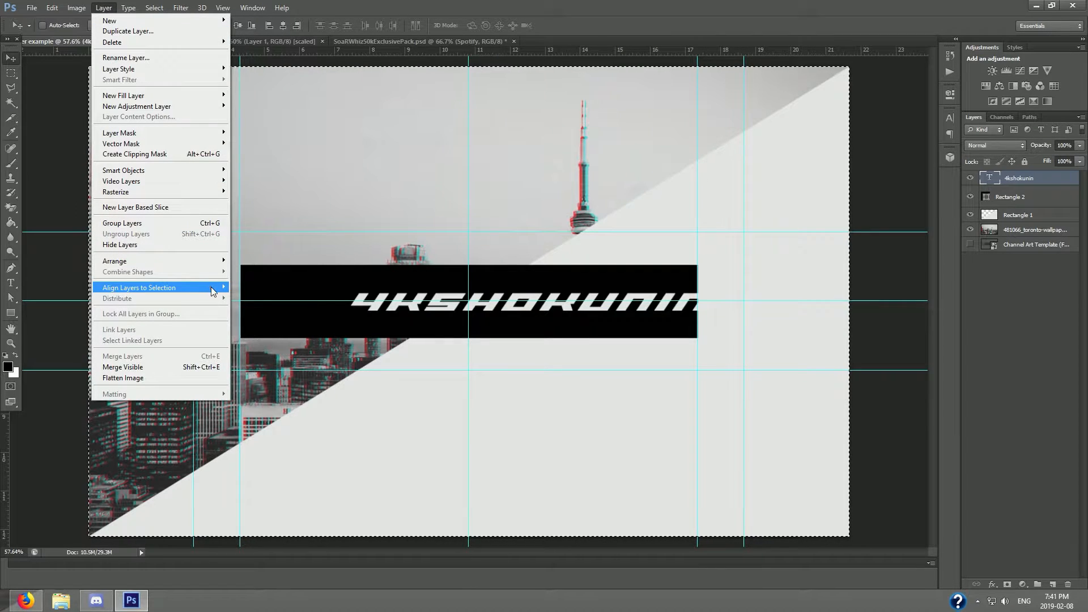
mouse_move(213, 287)
left_click(277, 335)
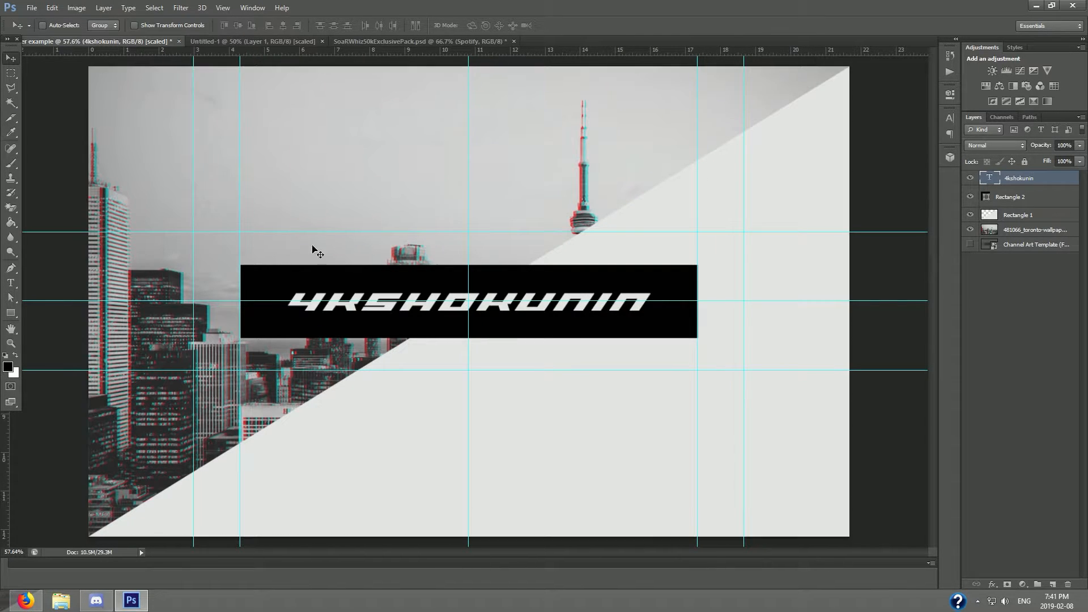
Step: Shrink the black bar behind the text to about 42% of its height, keeping it centred, and apply the transformation
scroll(470, 304, "down", 2)
scroll(469, 304, "up", 2)
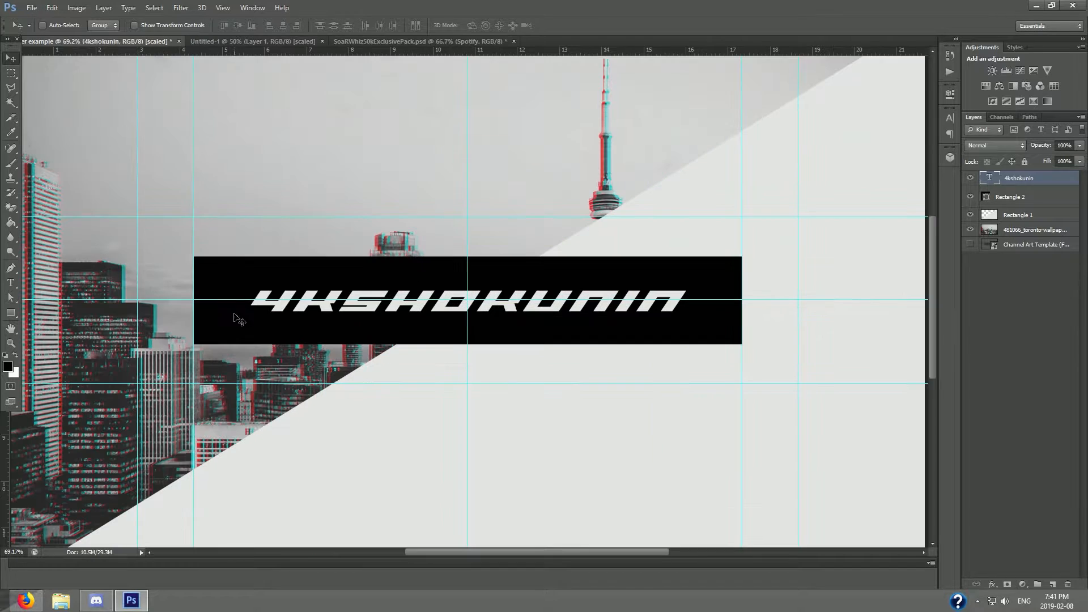
left_click(999, 200)
key("ctrl+t")
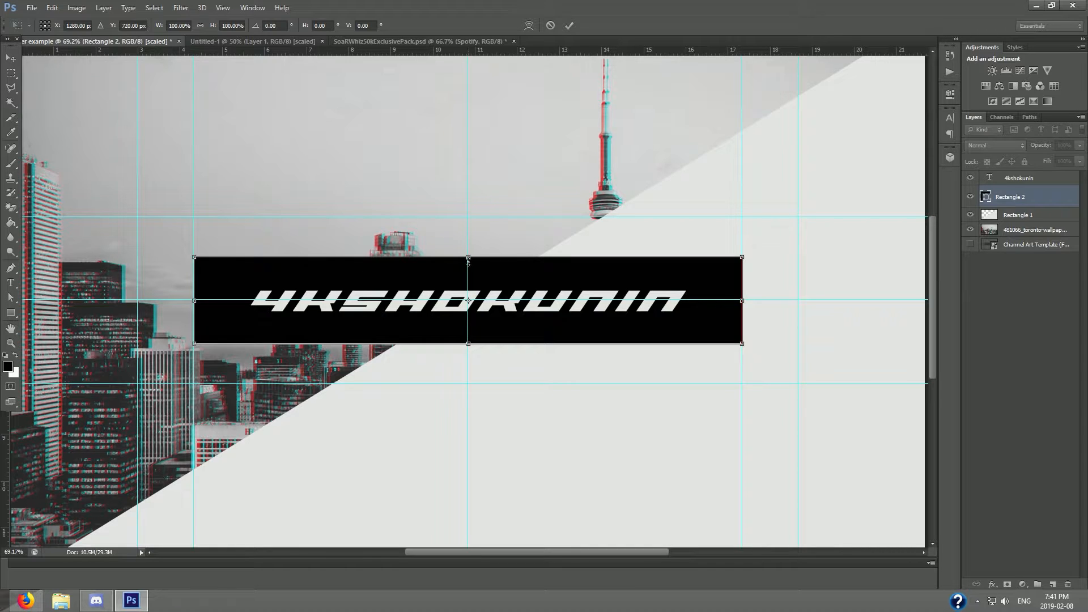
scroll(472, 275, "up", 2)
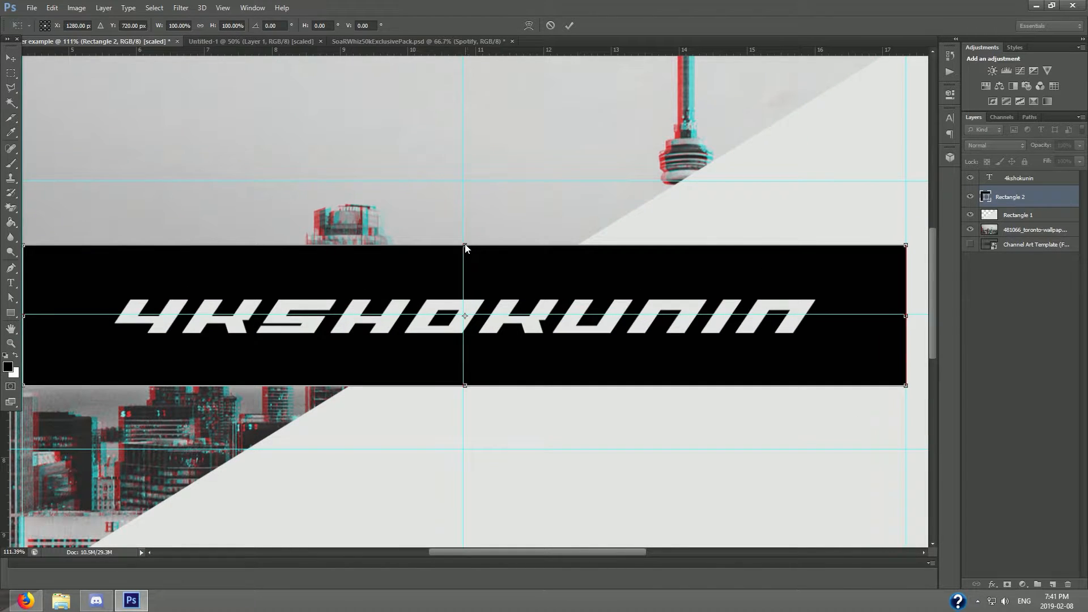
left_click_drag(465, 246, 465, 286)
left_click_drag(465, 386, 465, 345)
scroll(464, 345, "down", 2)
scroll(453, 326, "up", 2)
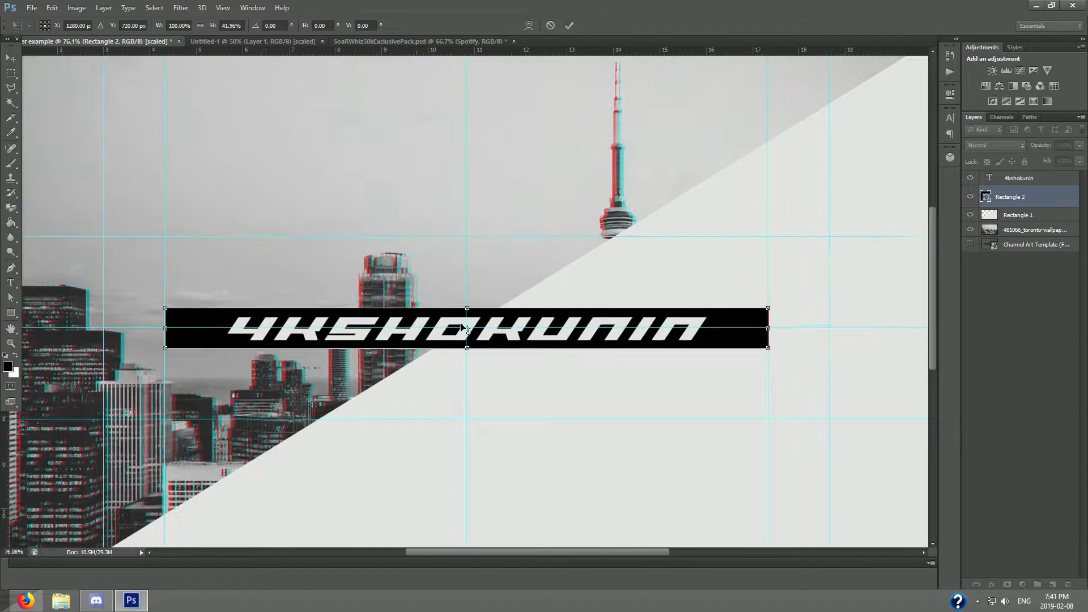
scroll(484, 334, "down", 3)
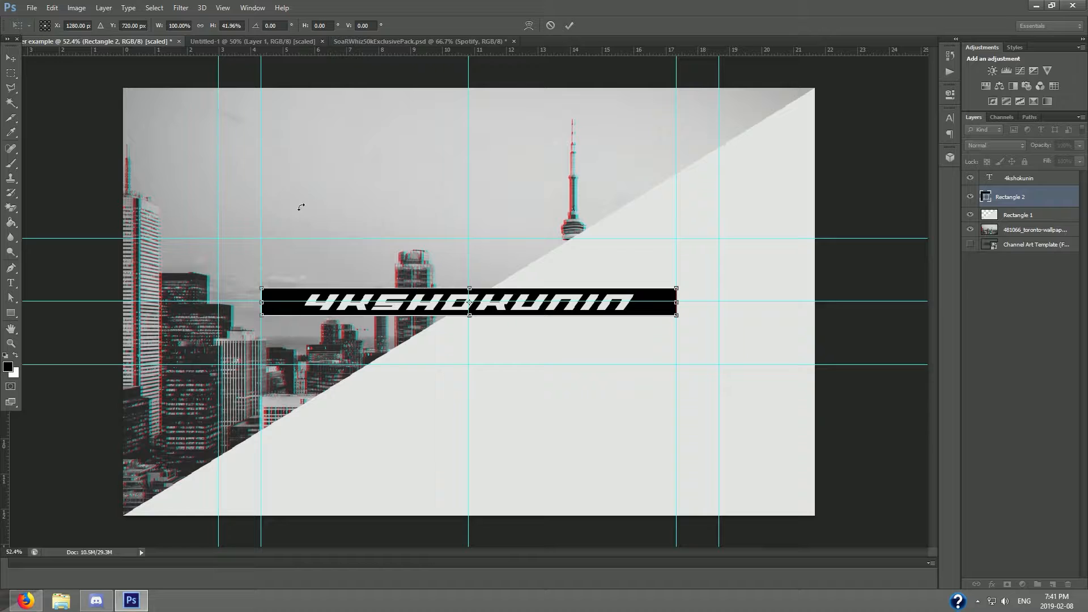
scroll(441, 317, "up", 2)
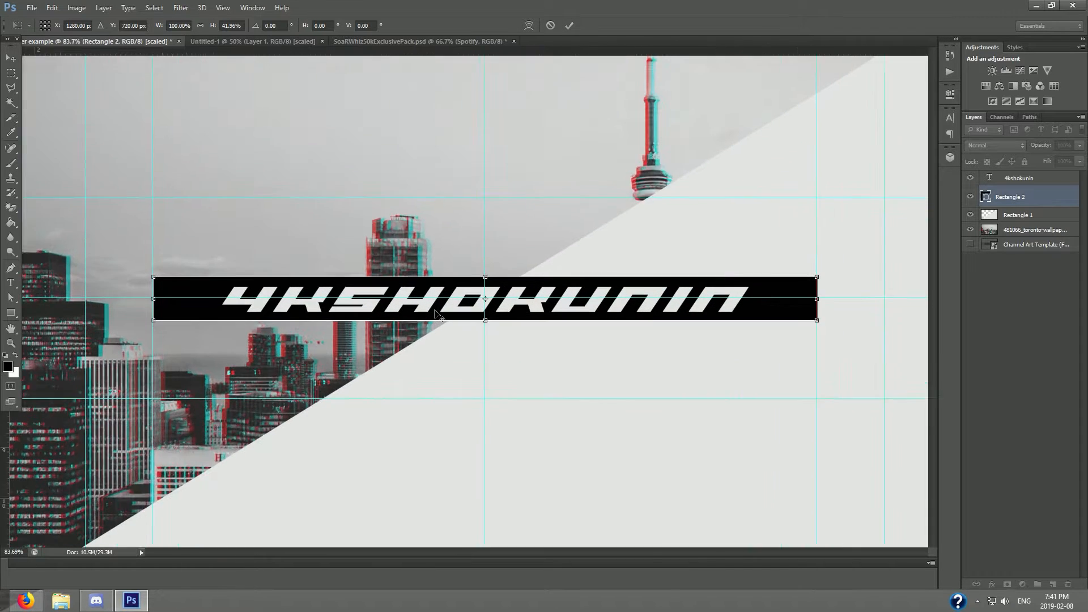
left_click(9, 53)
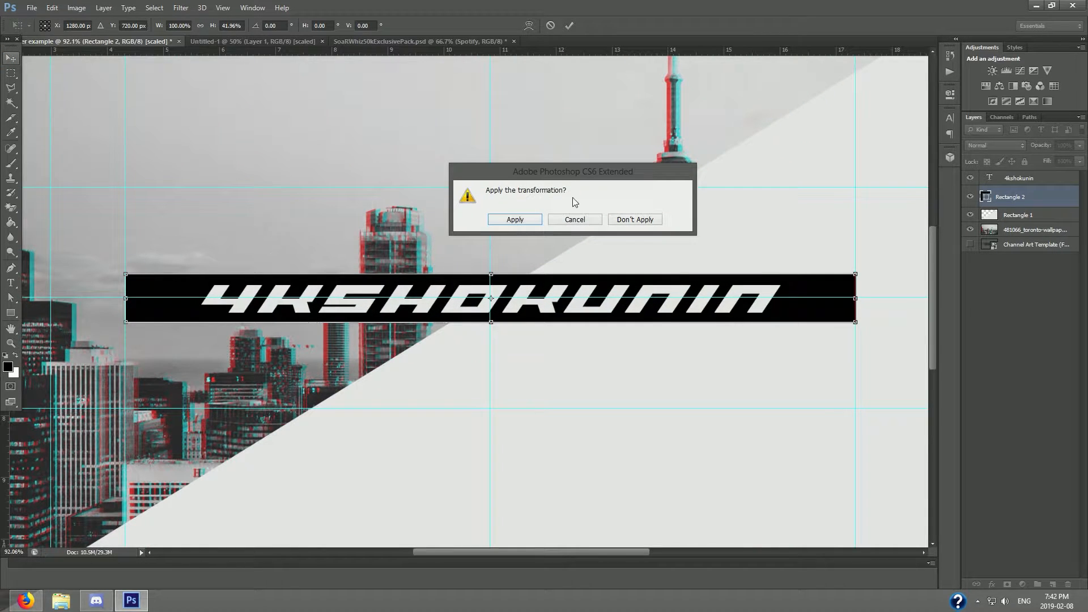
left_click(529, 222)
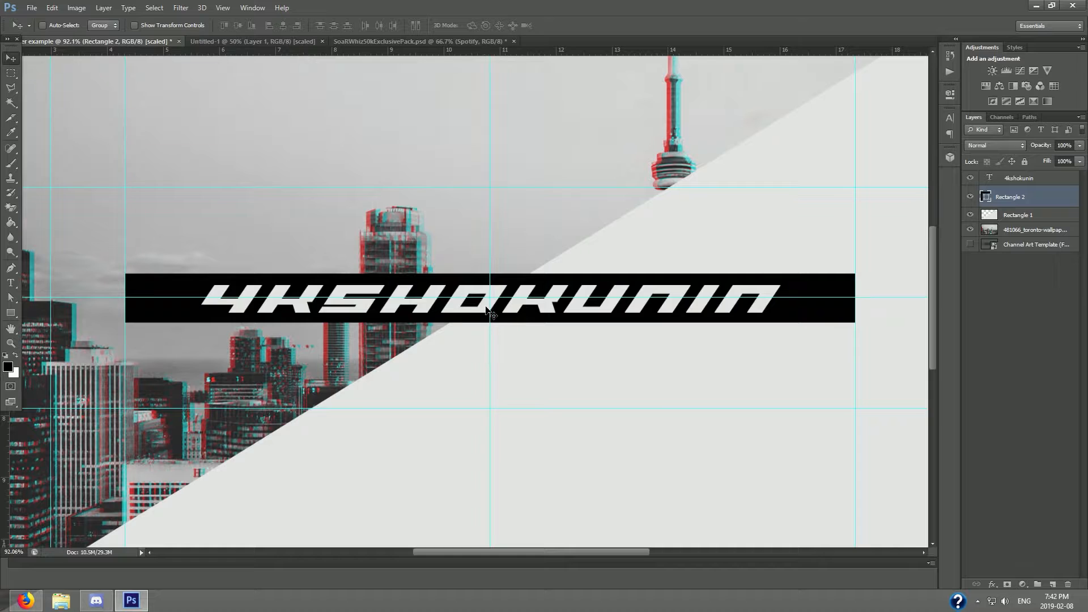
scroll(397, 288, "down", 2)
key("ctrl+a")
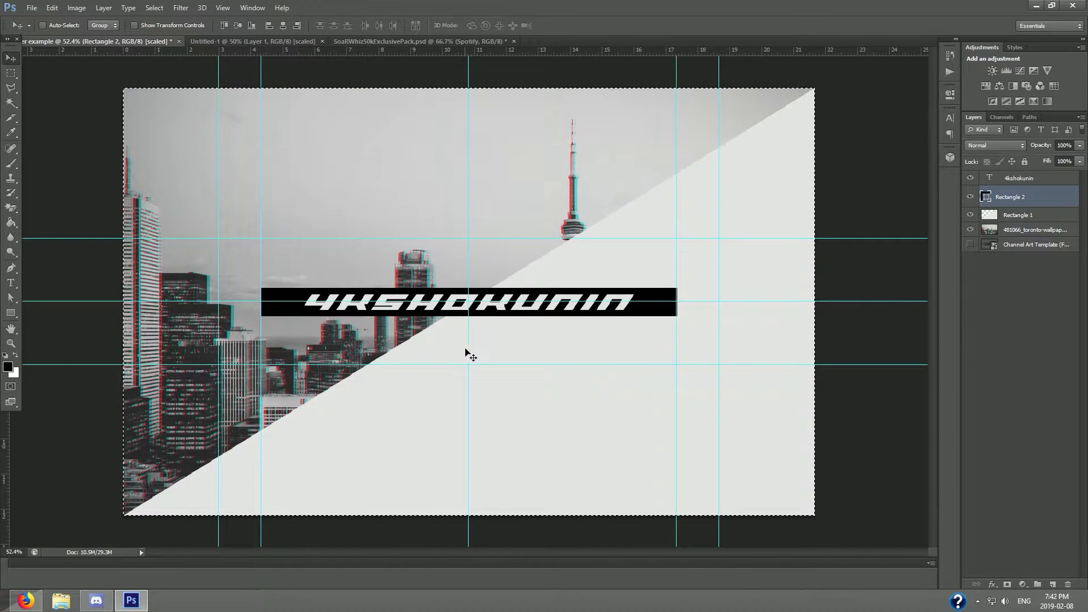
scroll(462, 322, "up", 5)
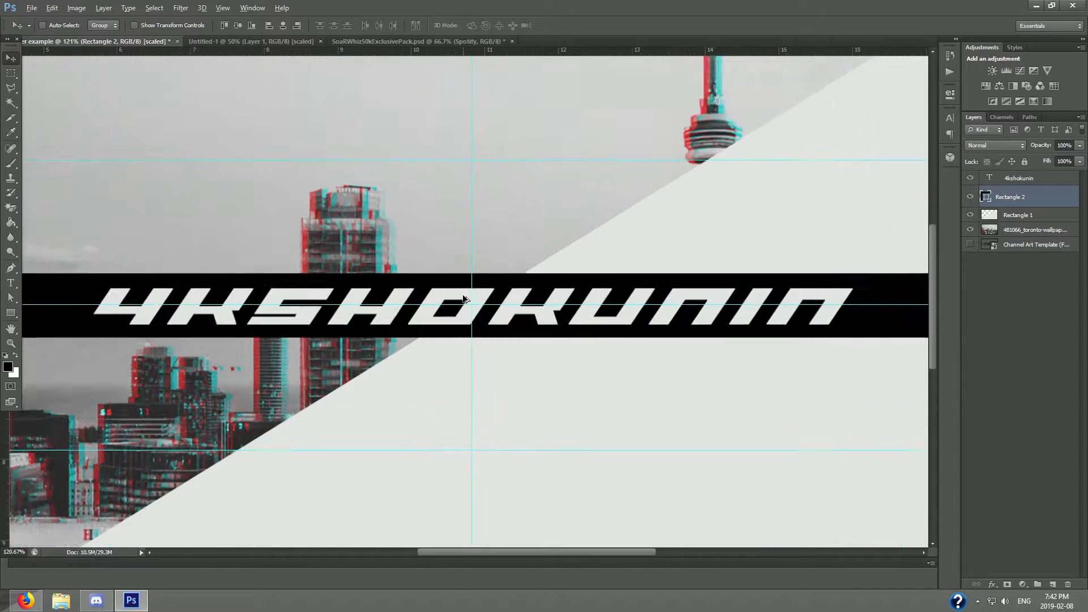
scroll(464, 309, "down", 4)
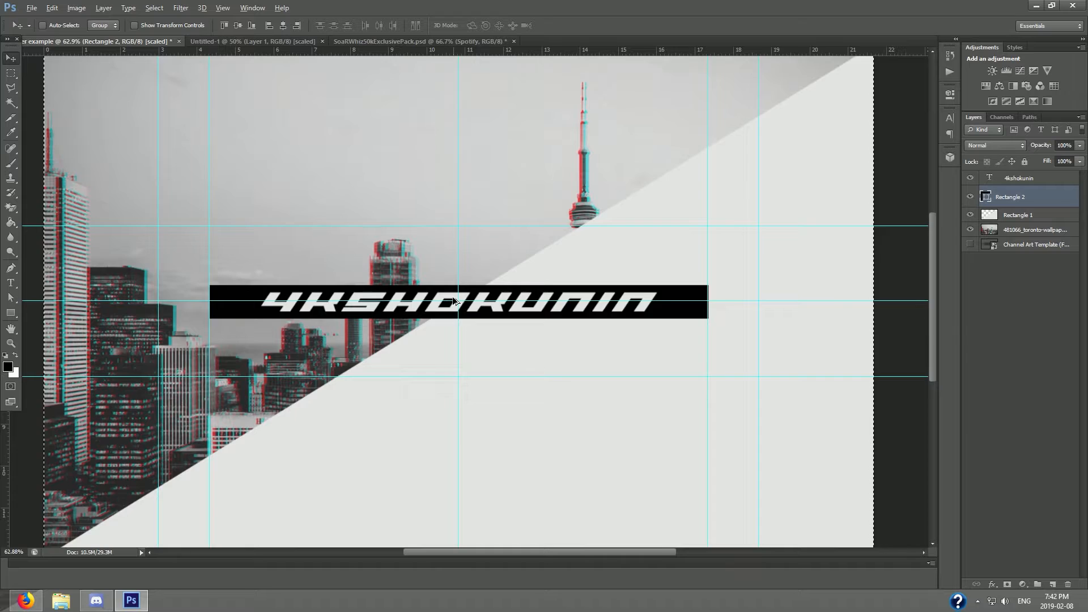
scroll(452, 296, "up", 3)
scroll(454, 300, "down", 2)
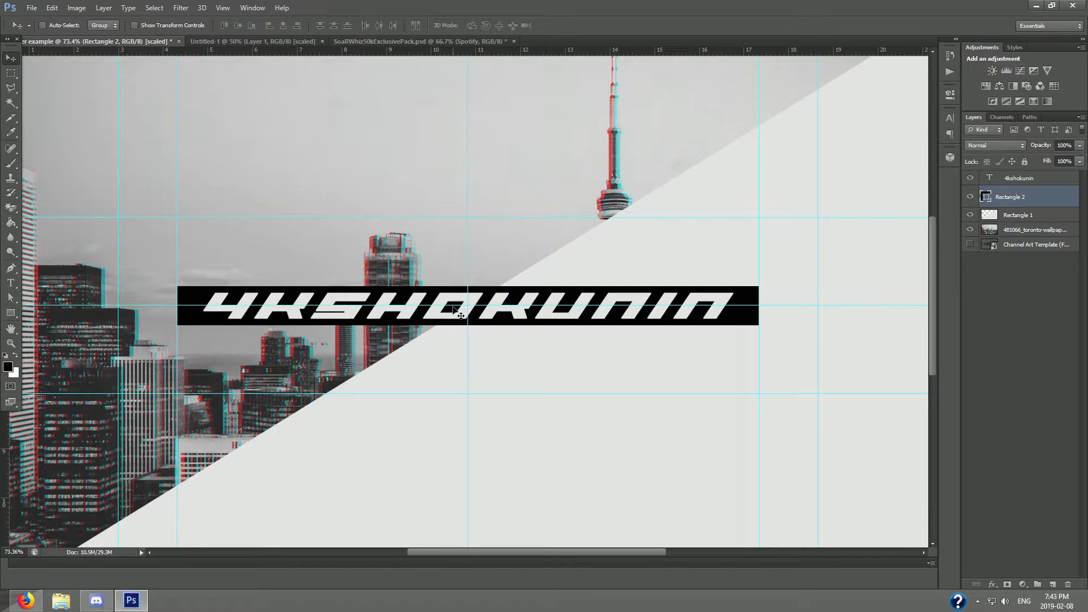
Step: Select the part of the black bar over the light grey area with the Polygonal Lasso, cutting along the diagonal edge
scroll(469, 313, "up", 4)
key("alt")
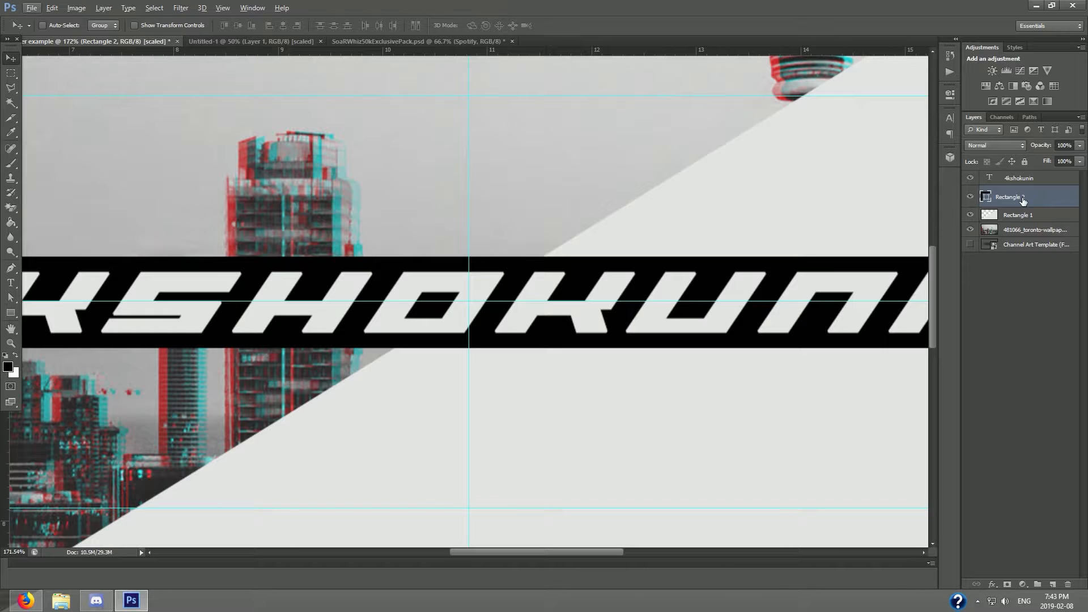
left_click(10, 88)
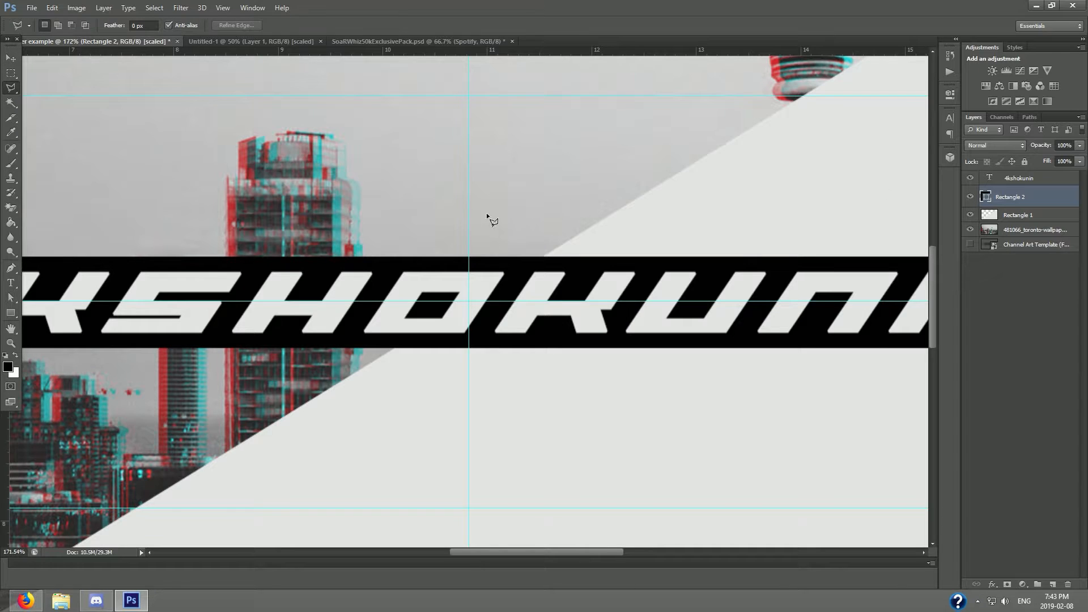
scroll(553, 254, "up", 4)
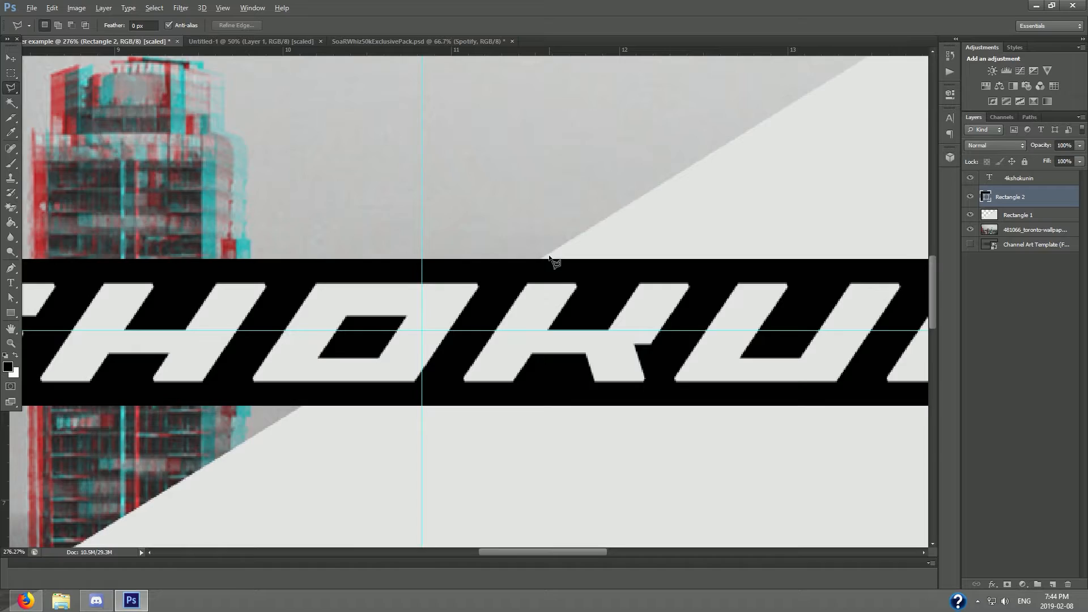
scroll(554, 260, "up", 2)
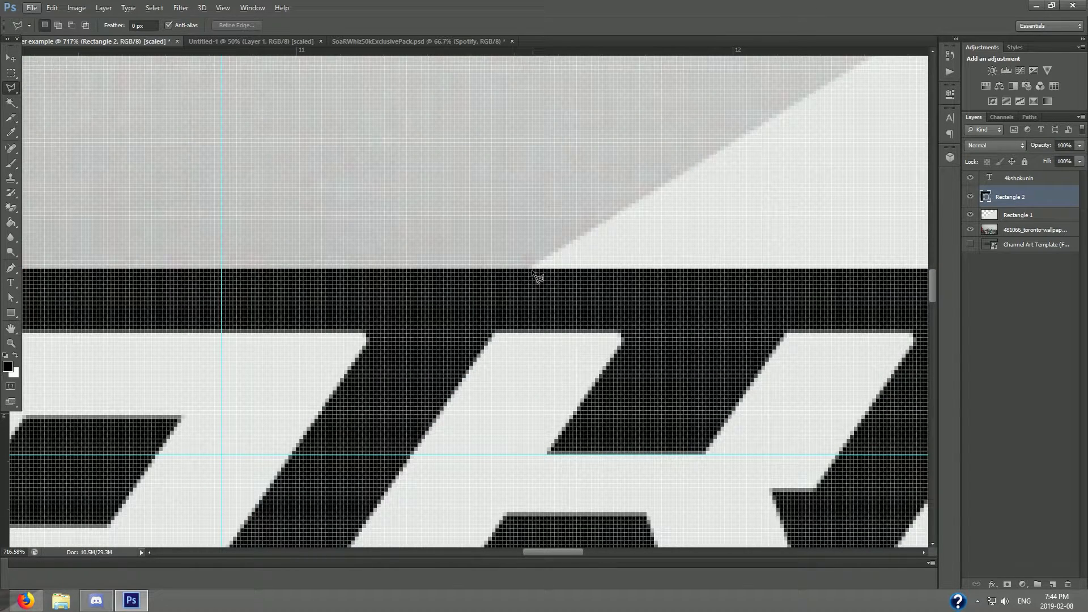
left_click(532, 269)
left_click_drag(355, 417, 685, 112)
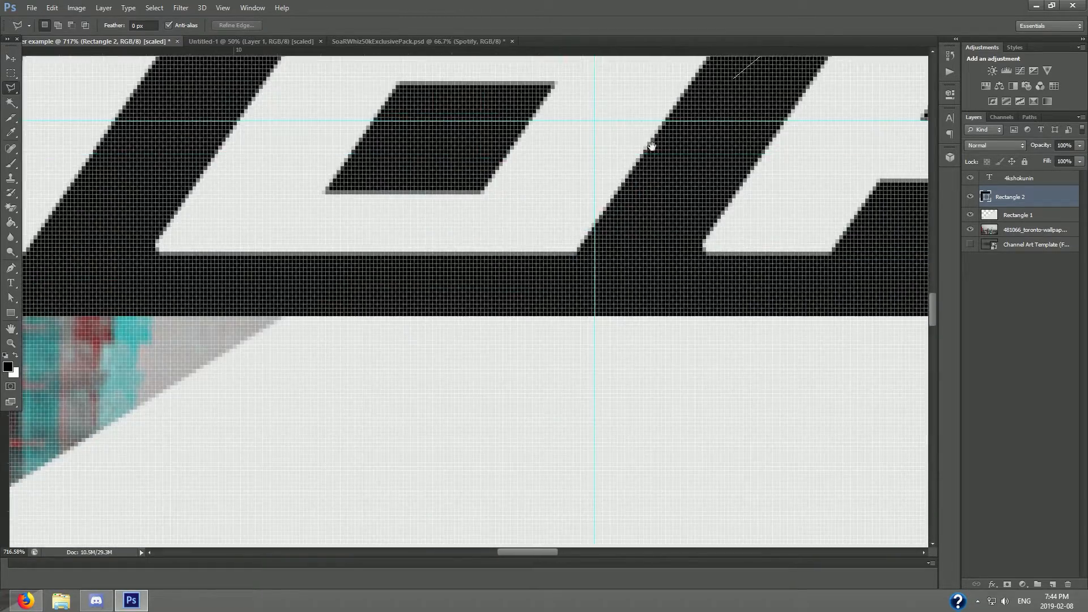
left_click_drag(235, 314, 330, 431)
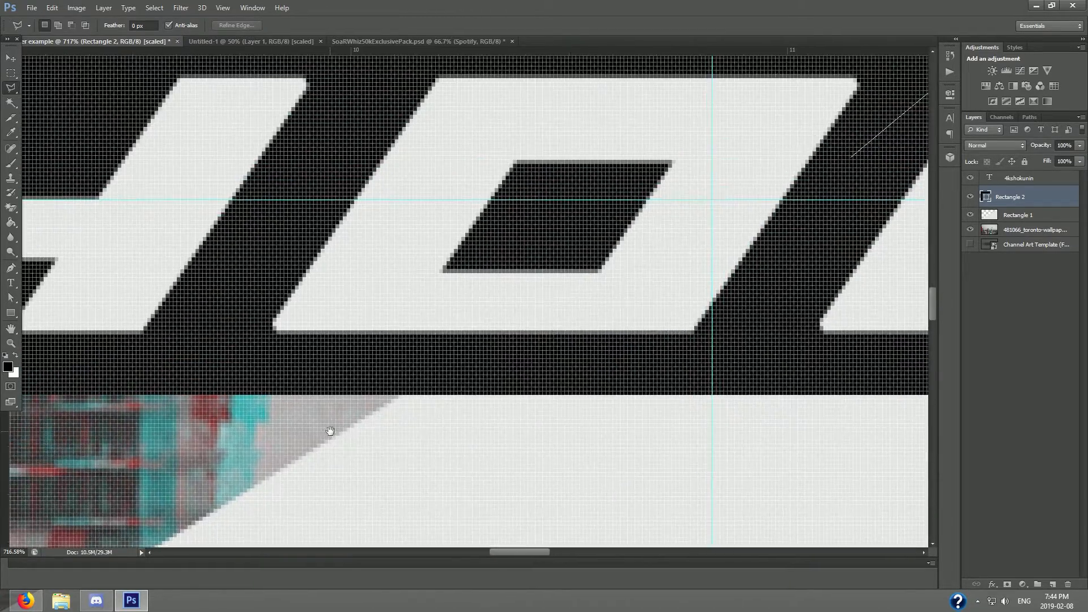
left_click(400, 395)
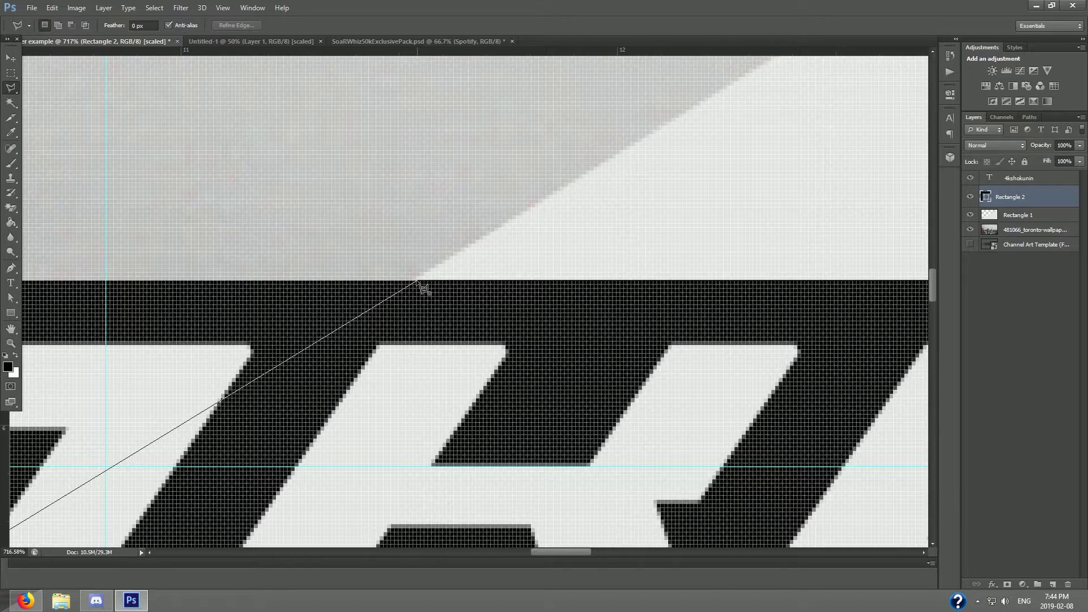
double_click(418, 283)
scroll(538, 274, "down", 10)
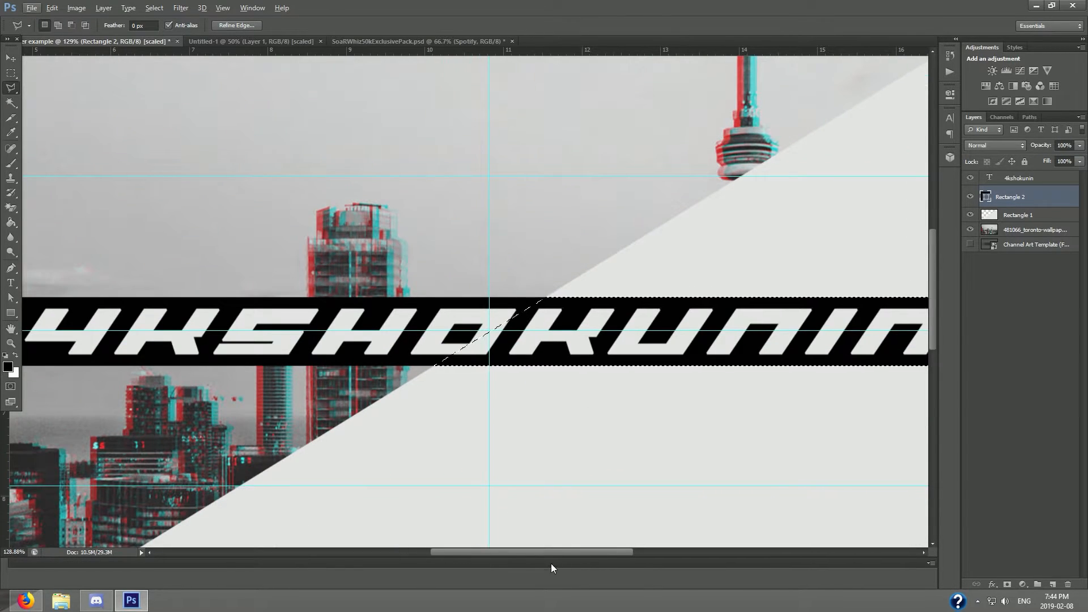
Step: Rasterize the Rectangle 2 layer and delete the selected part of the black bar
scroll(591, 550, "right", 5)
key("v")
right_click(1008, 196)
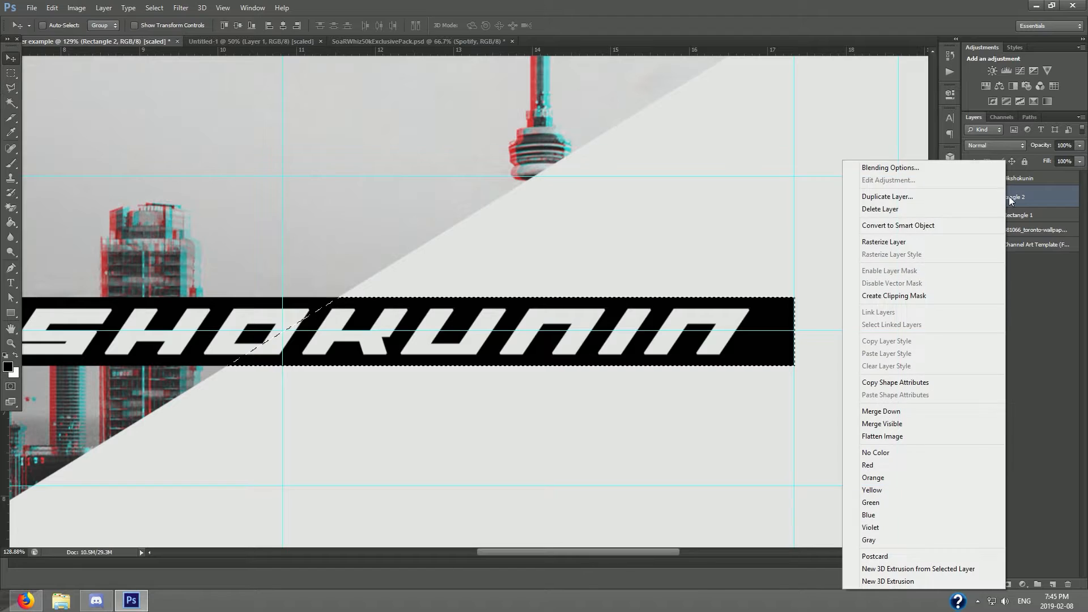
left_click(914, 244)
key("Delete")
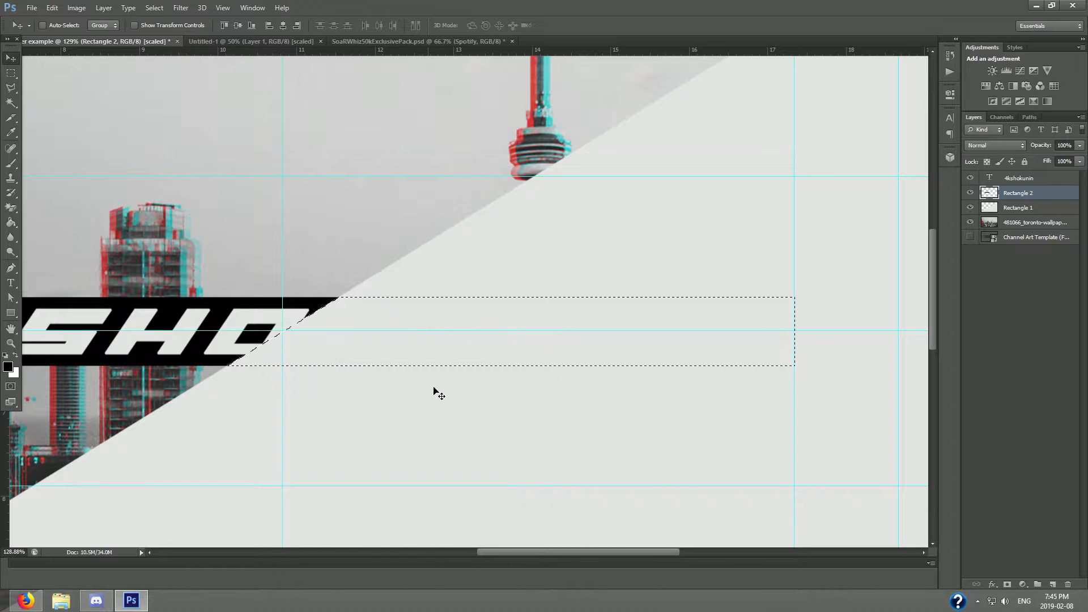
Step: Delete the selected area from the light grey Rectangle 1 layer to expose the skyline, and clear the selection
left_click(1002, 208)
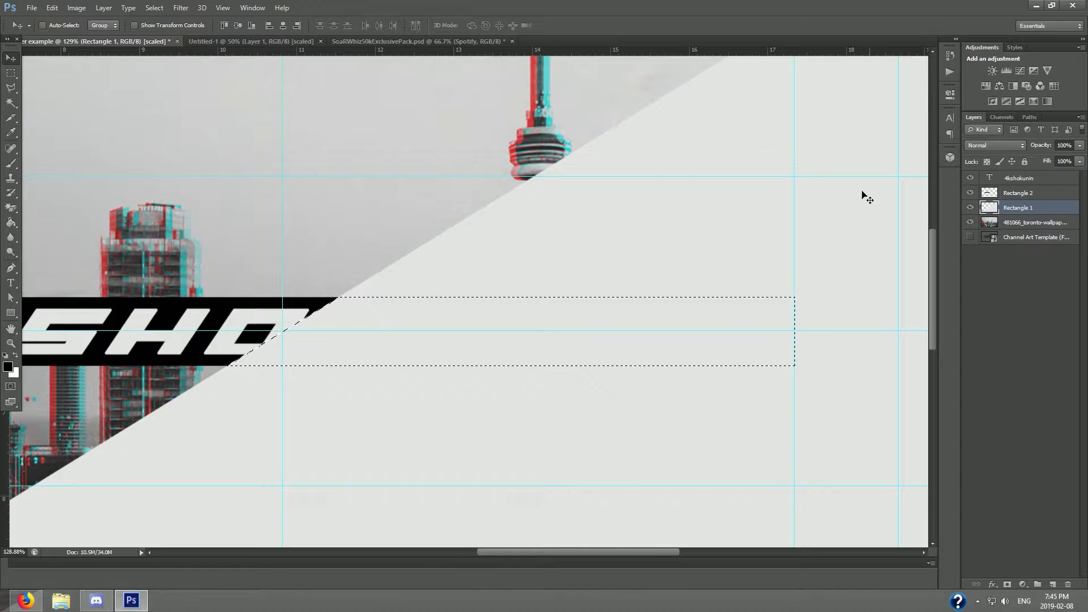
left_click_drag(454, 362, 560, 302)
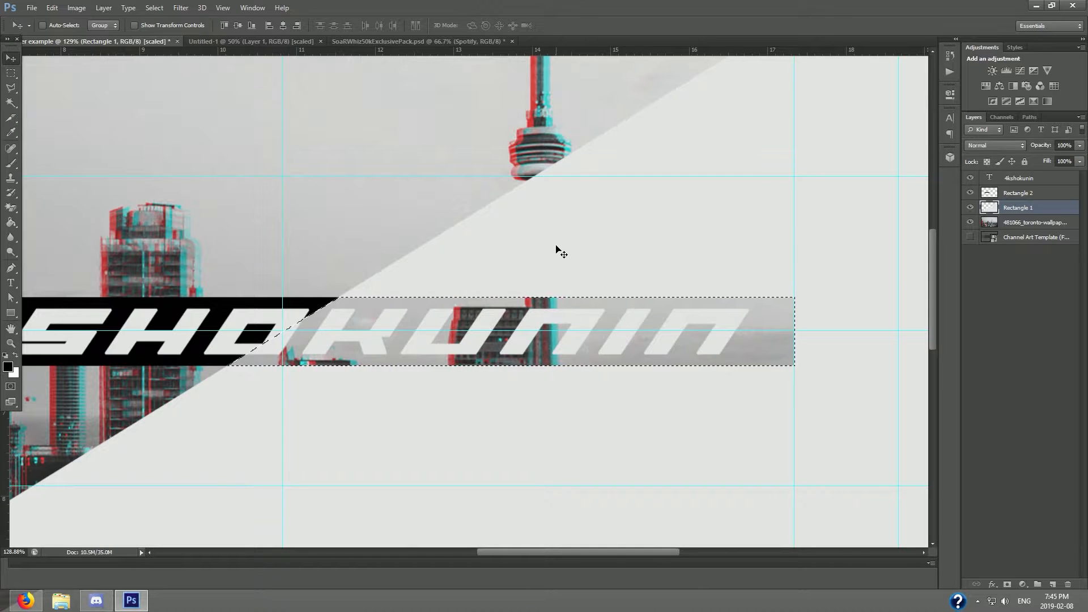
key("ctrl+d")
scroll(445, 340, "down", 3)
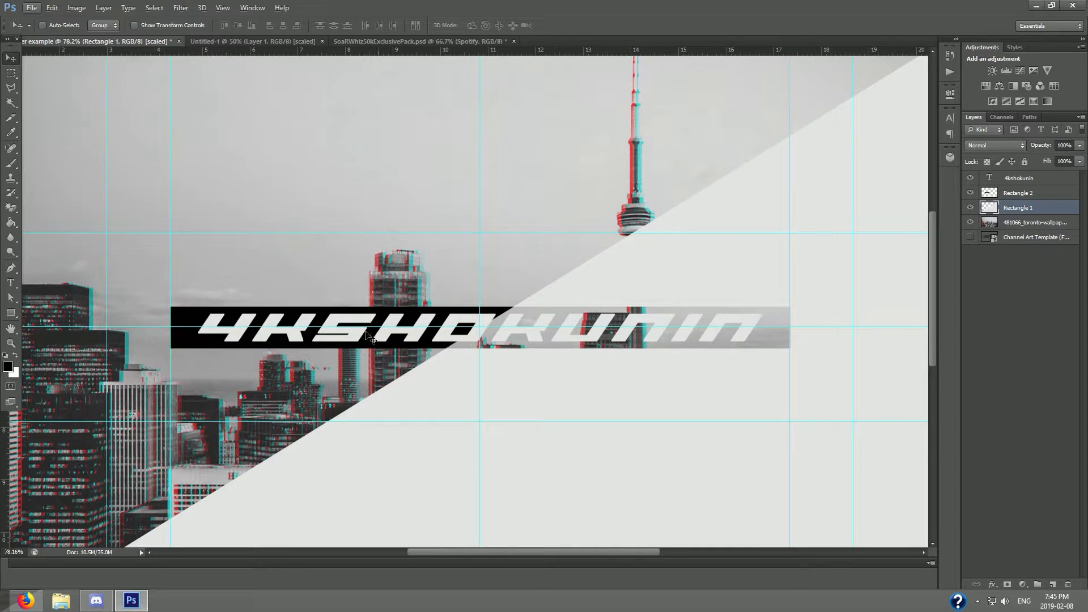
Step: Rasterize the "4kshokunin" text layer
scroll(468, 339, "up", 3)
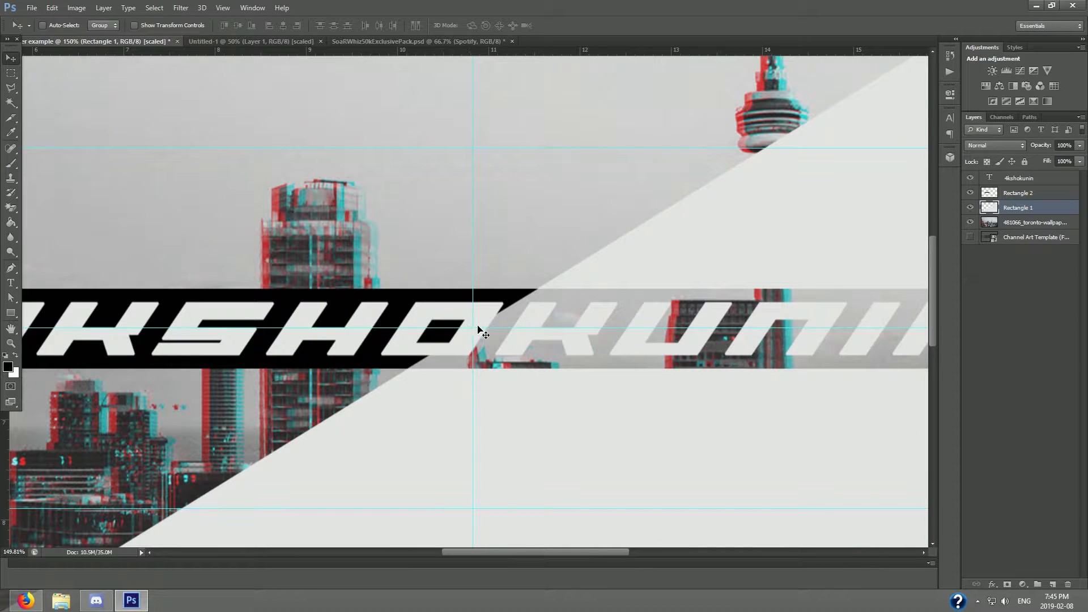
scroll(486, 346, "down", 3)
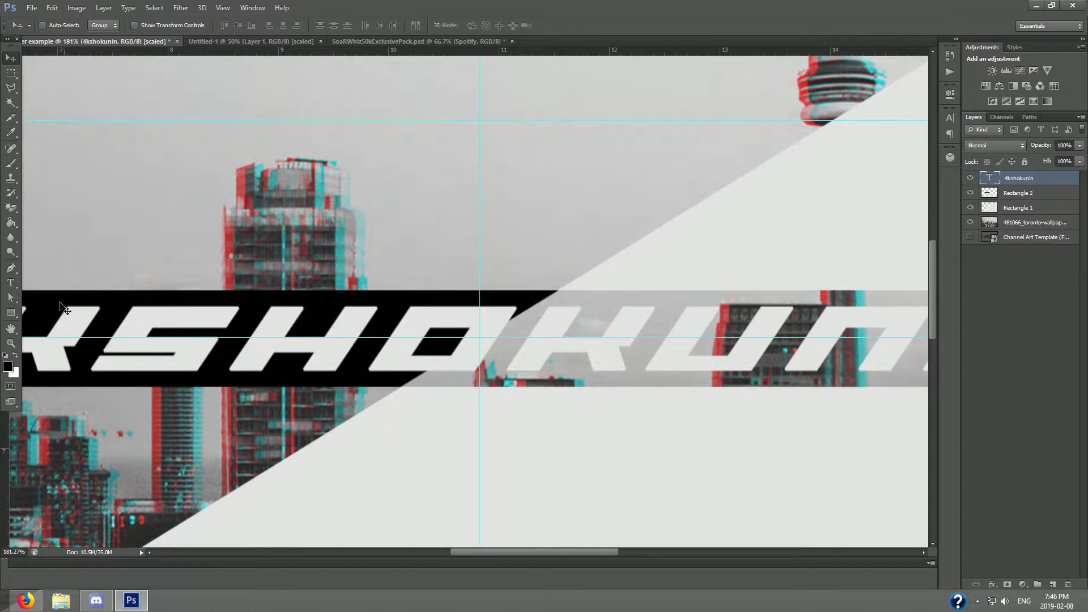
right_click(1012, 179)
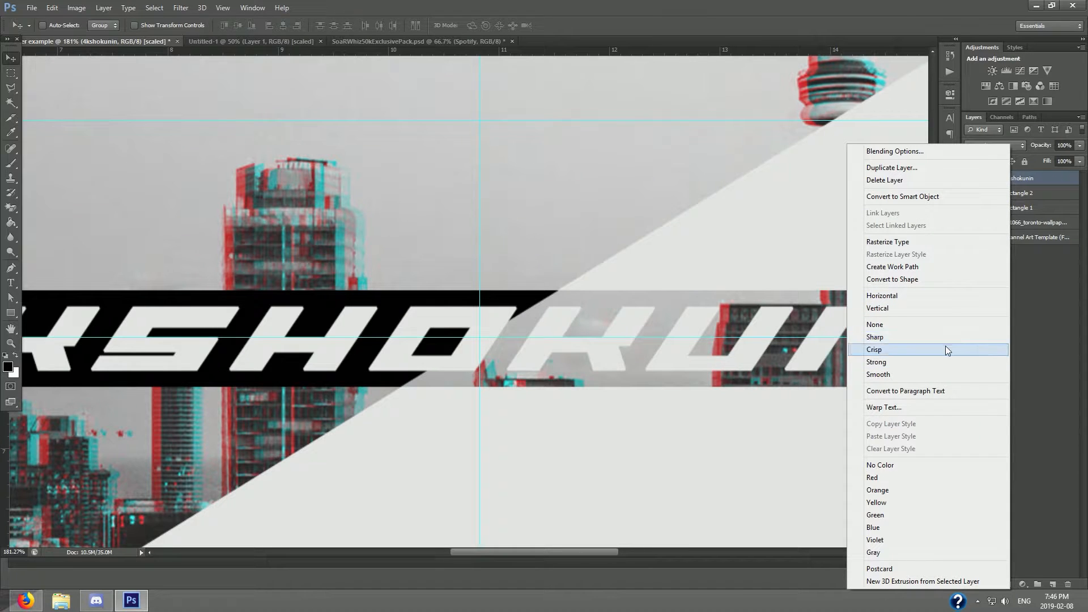
left_click(916, 241)
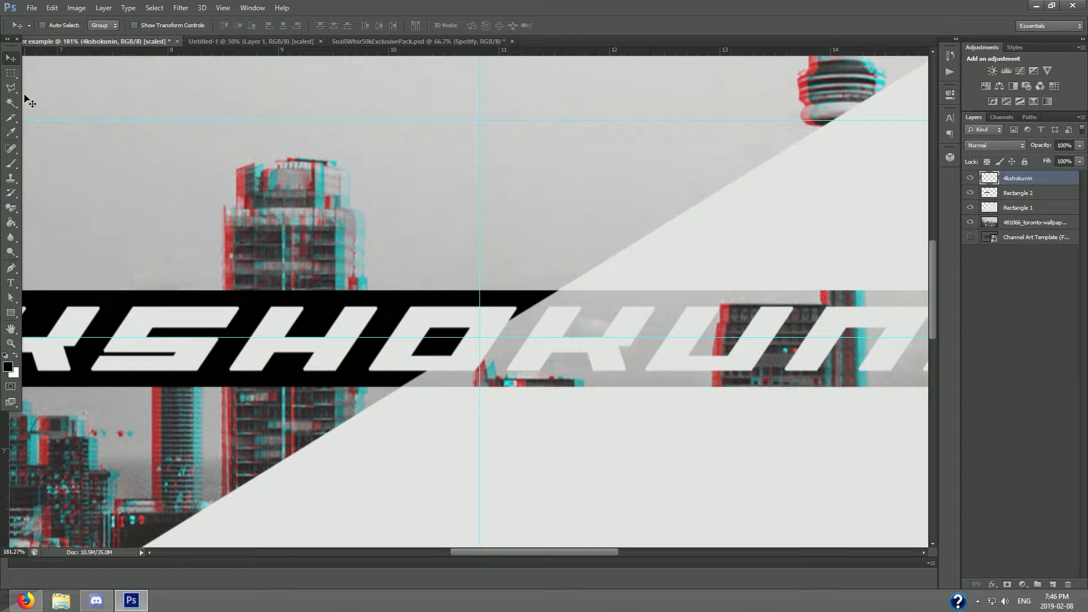
Step: Select the part of the letter "O" below the diagonal edge with the Polygonal Lasso
left_click(11, 87)
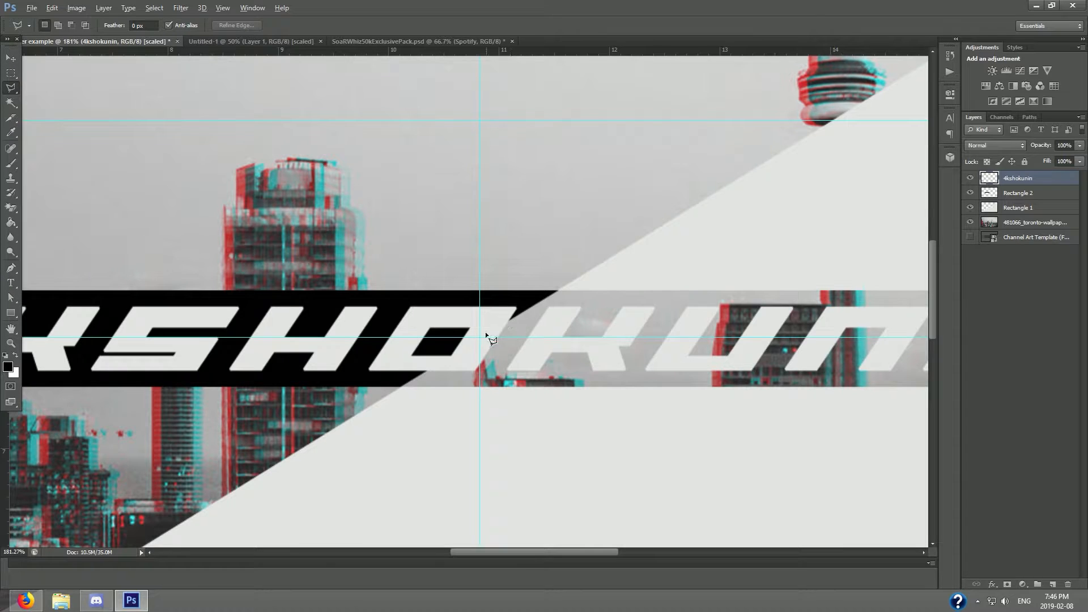
scroll(487, 336, "up", 6)
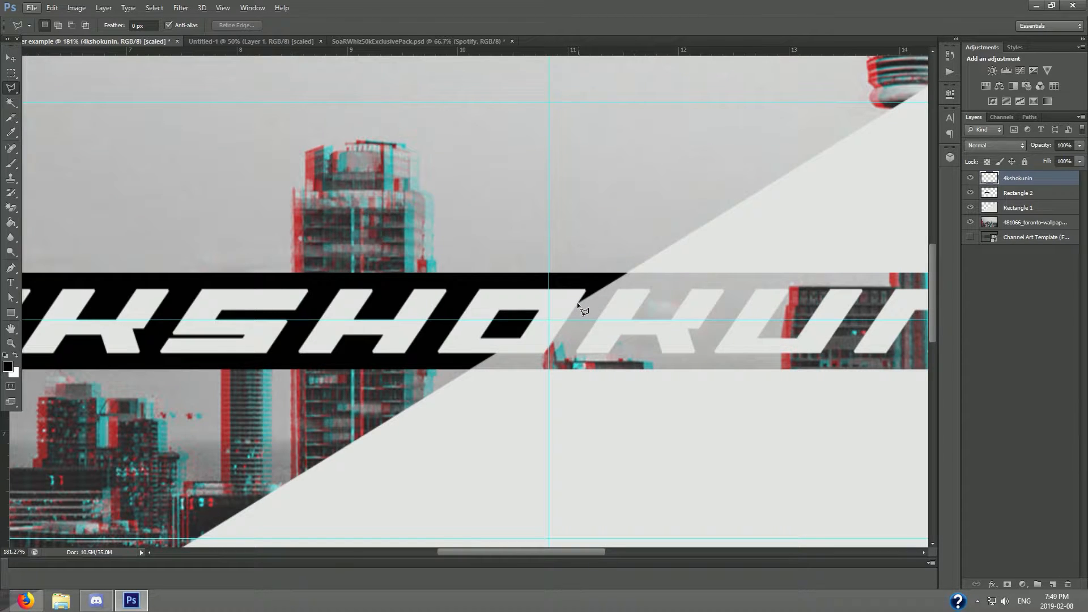
left_click(577, 301)
left_click(577, 304)
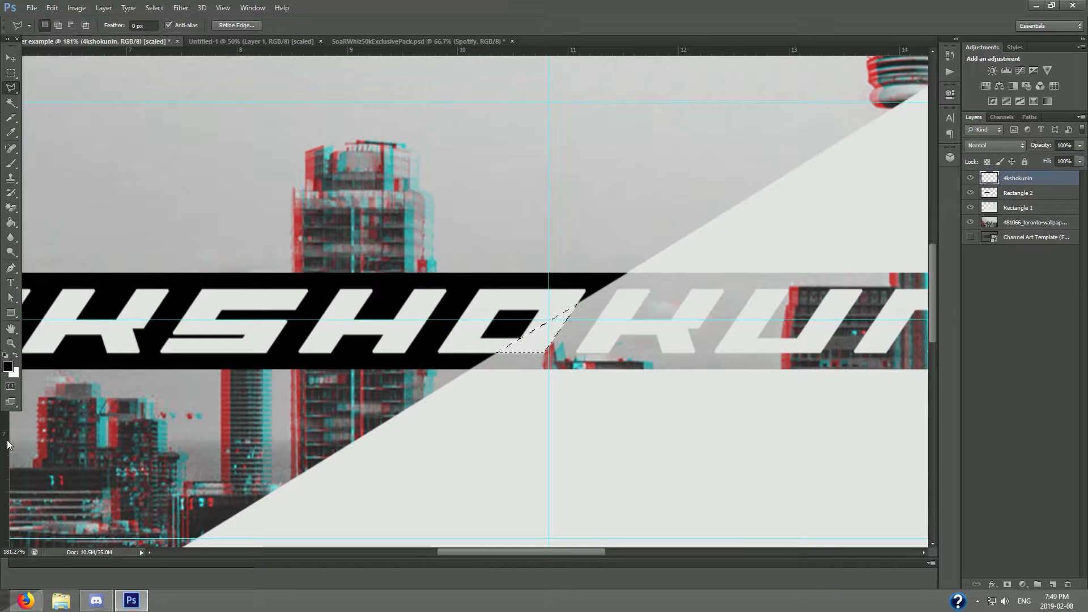
Step: Fill the selected lower part of the letter "O" with the default black foreground colour using the Paint Bucket
left_click(11, 223)
left_click(8, 368)
left_click(628, 304)
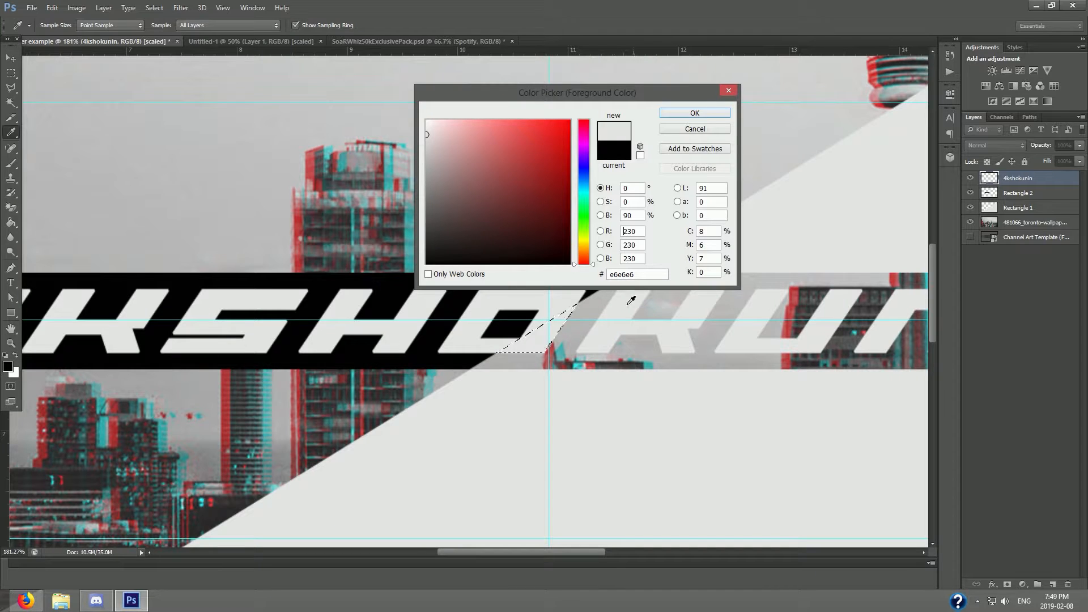
left_click(694, 112)
left_click(542, 348)
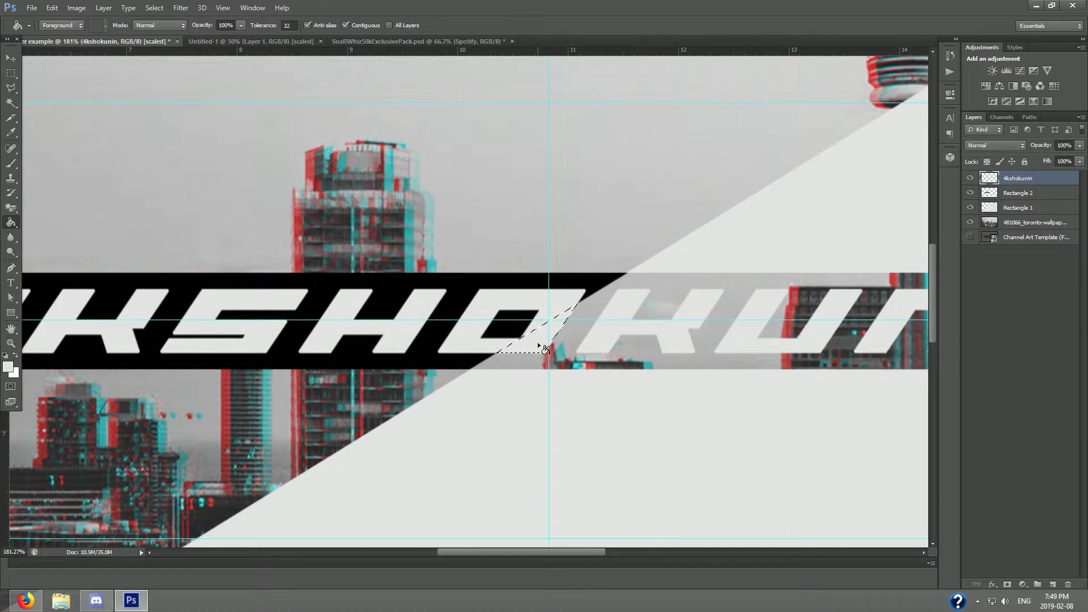
key("d")
left_click(545, 349)
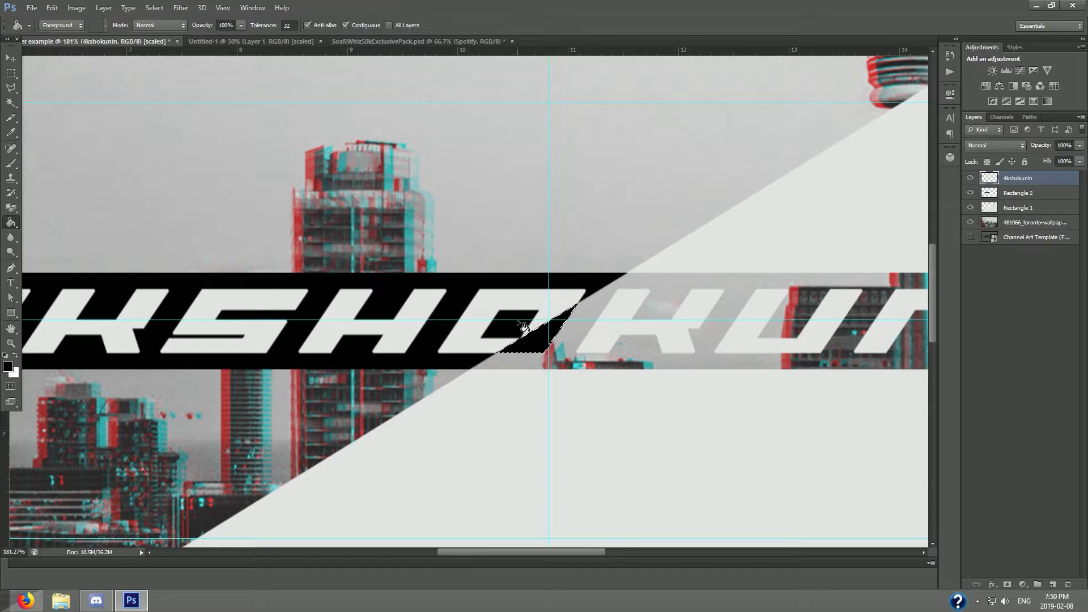
Step: Clear the selection around the lower part of the letter "O"
left_click(11, 73)
left_click(31, 80)
left_click(9, 59)
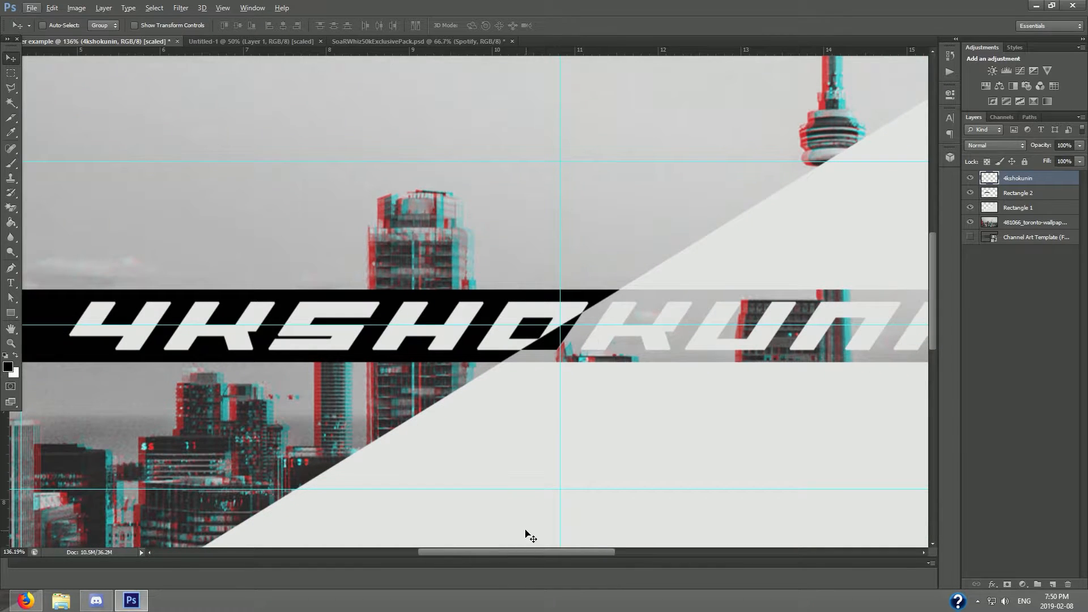
Step: Select the second letter "K" of "4kshokunin" with the Magic Wand and fill it with black using the Paint Bucket
left_click_drag(528, 553, 597, 554)
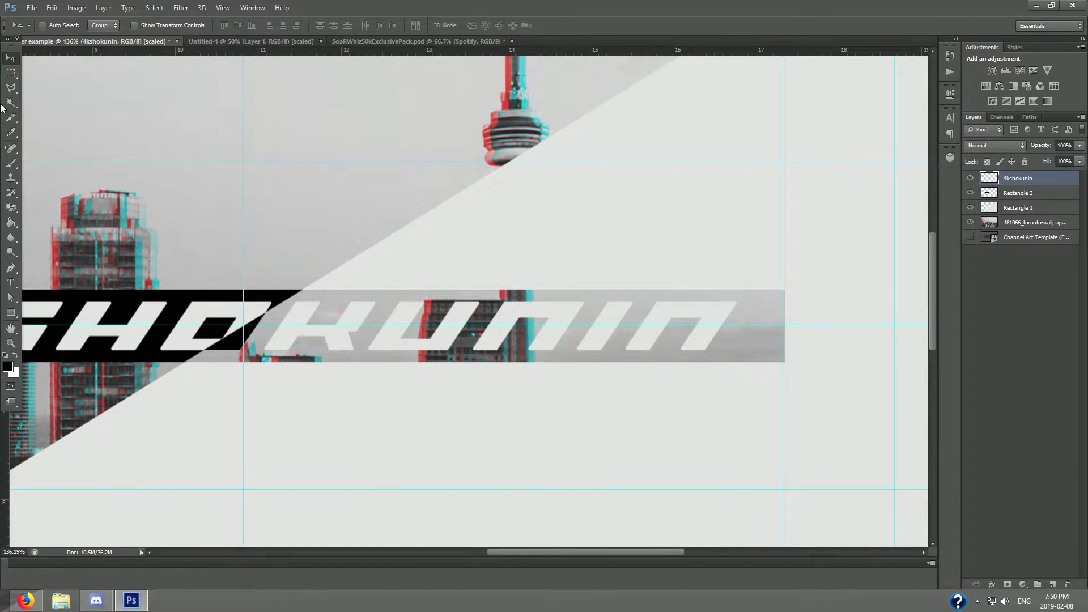
left_click(11, 102)
left_click(295, 339)
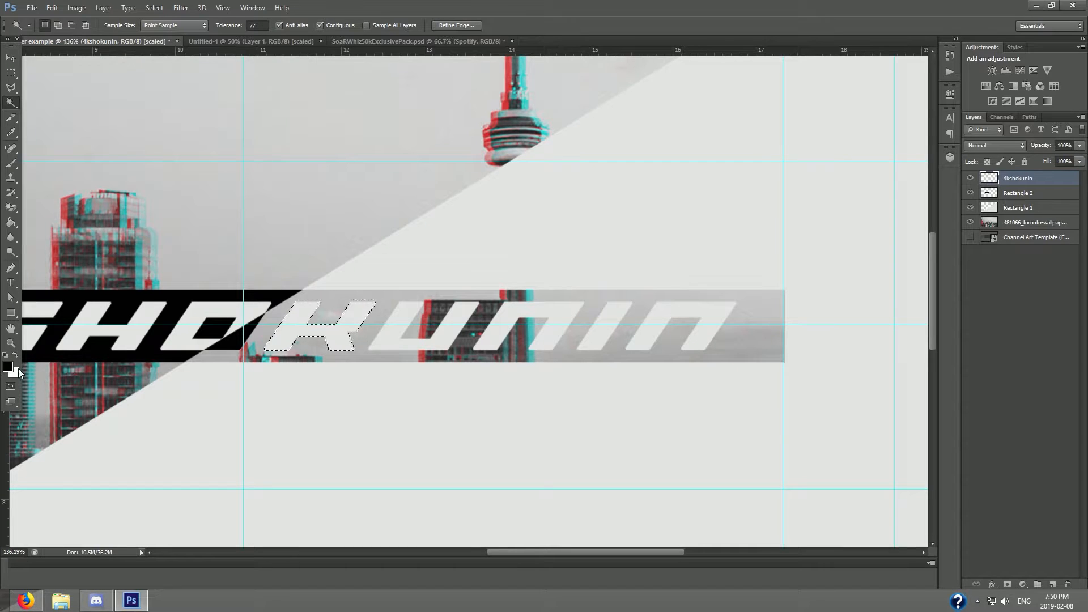
left_click(10, 225)
left_click(300, 337)
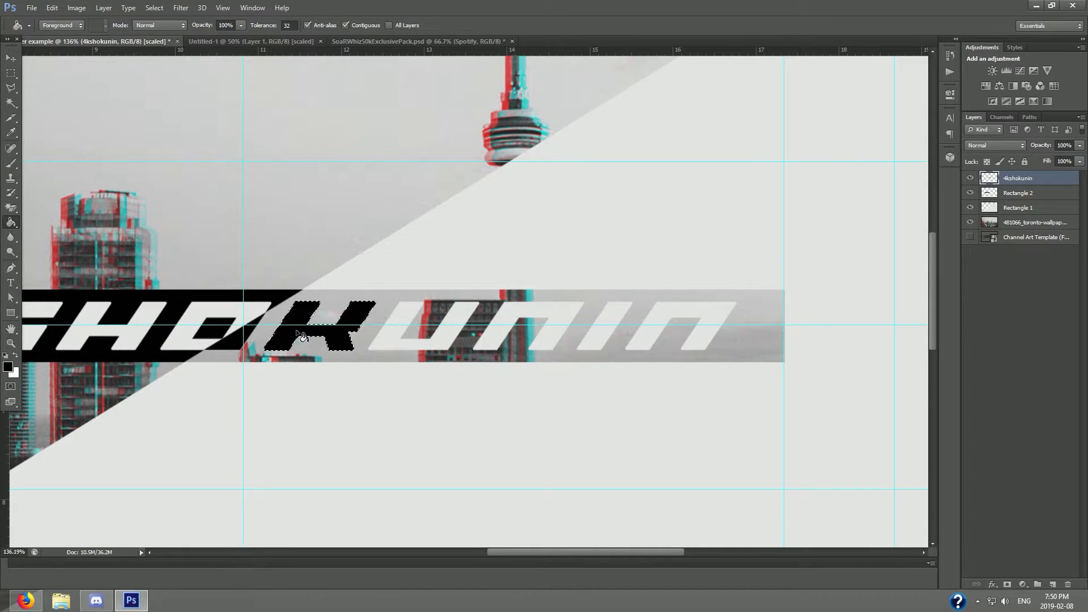
Step: Select the remaining letters "UNIN" with the Magic Wand and fill each of them with black using the Paint Bucket
left_click(11, 103)
left_click(522, 303)
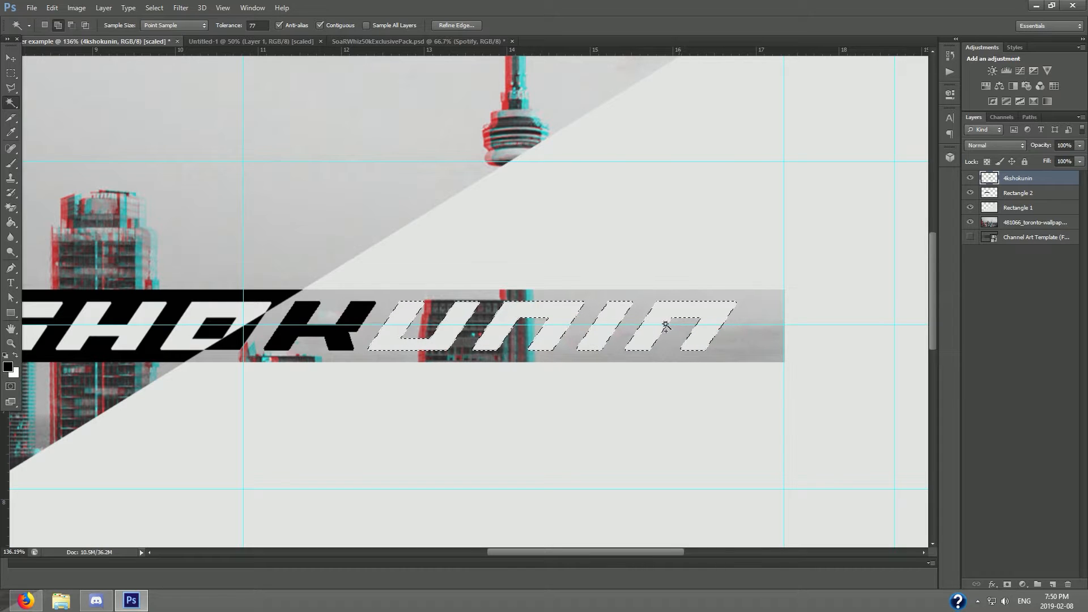
left_click(11, 222)
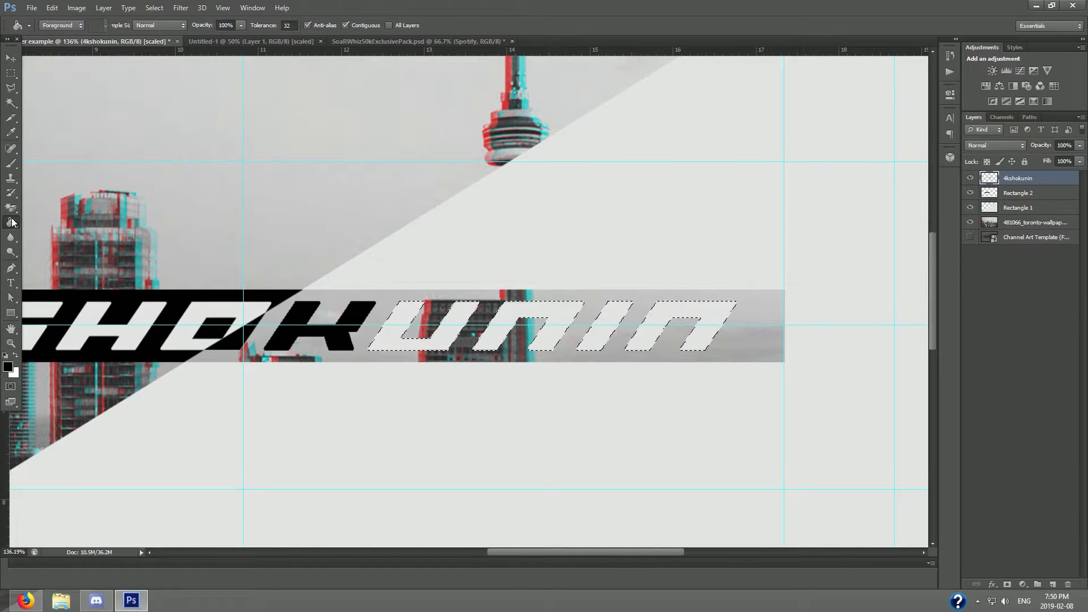
left_click(443, 342)
left_click(482, 343)
left_click(601, 329)
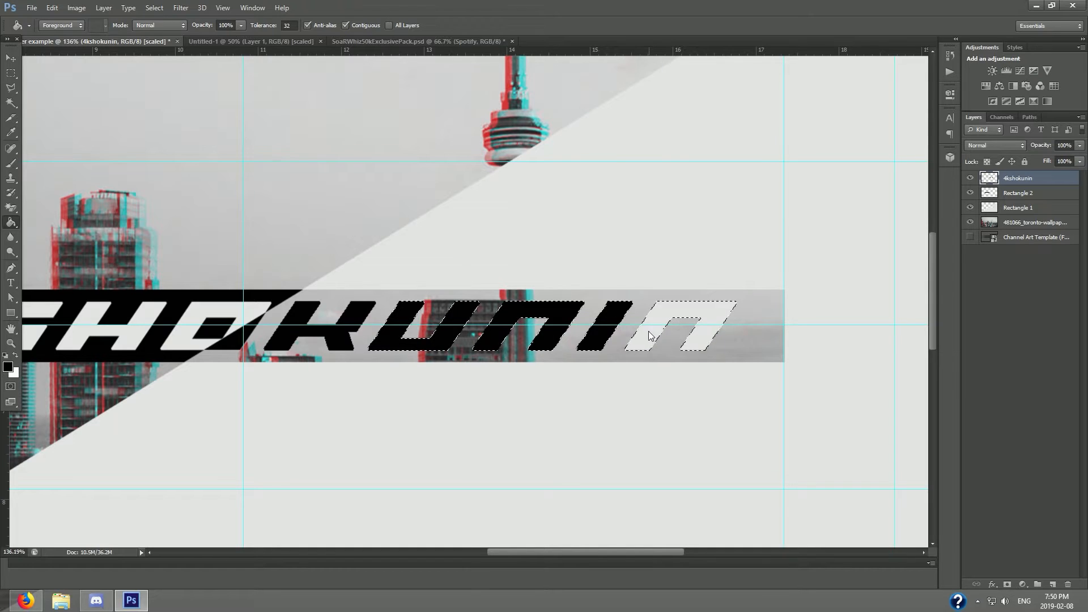
left_click(651, 333)
Step: Clear the selection around the black letters "UNIN"
scroll(376, 345, "down", 3)
left_click(11, 59)
left_click(11, 73)
left_click(50, 87)
left_click(11, 58)
scroll(359, 312, "down", 2)
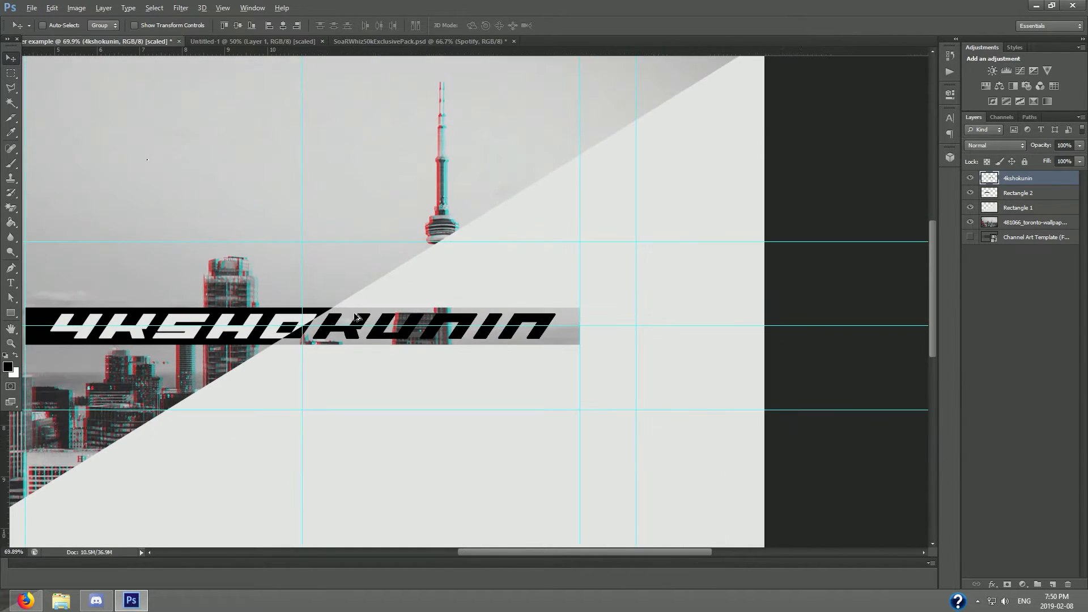
scroll(465, 300, "up", 2)
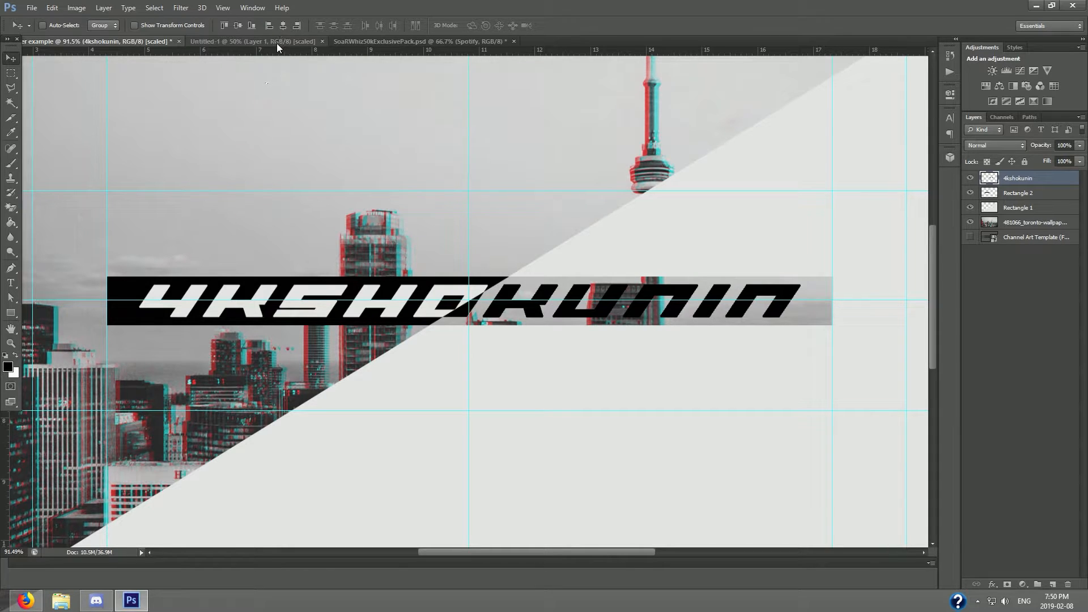
Step: Copy the Instagram logo layer from SoaRWhiz50kExclusivePack.psd into the banner document, above the "4kshokunin" bar
left_click(365, 40)
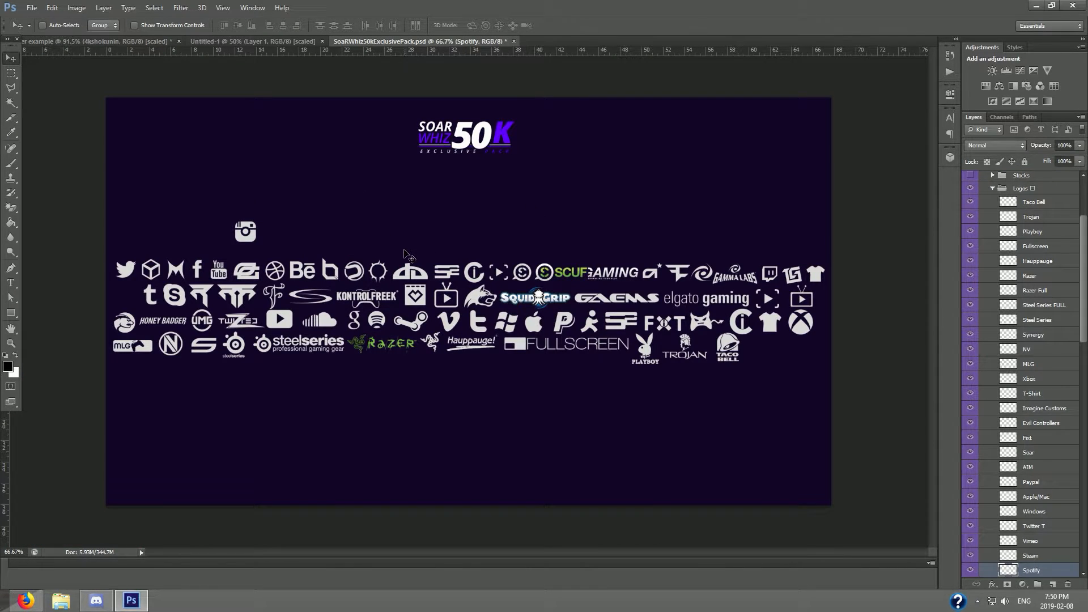
scroll(1028, 527, "down", 4)
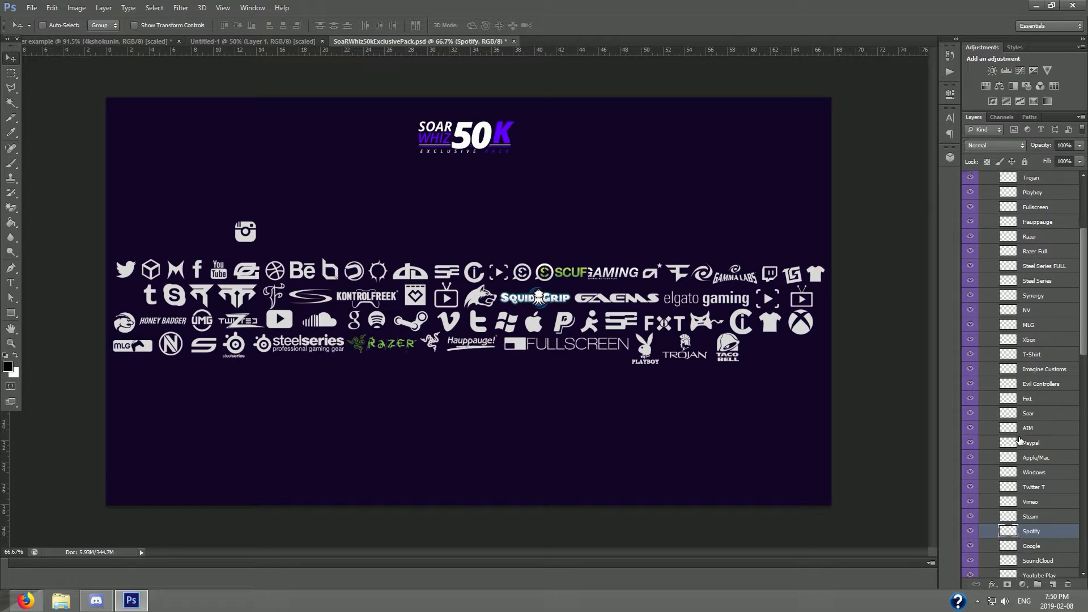
scroll(1054, 504, "down", 7)
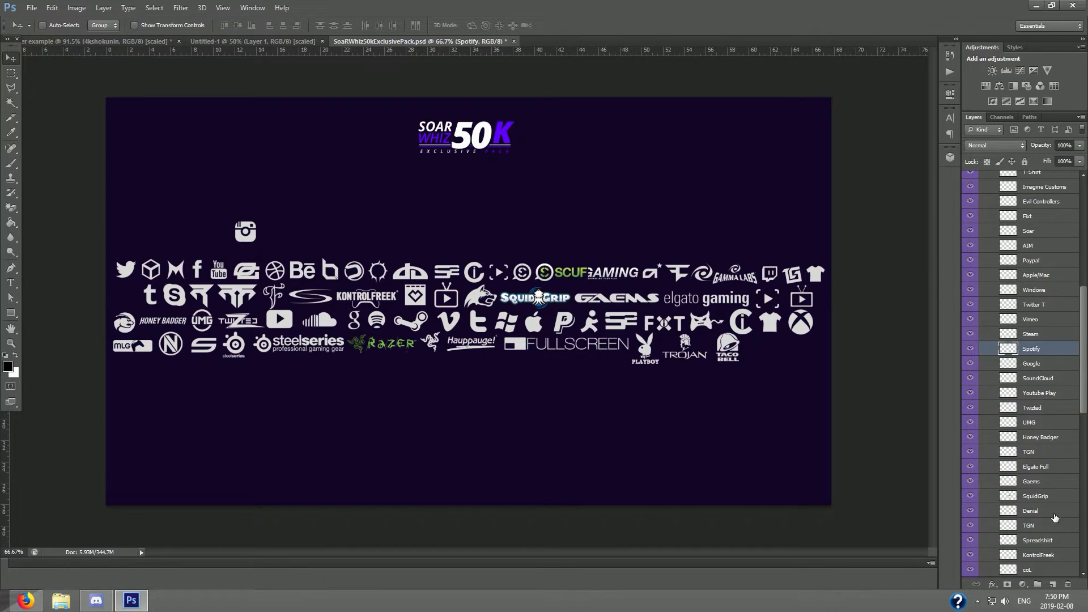
scroll(1046, 497, "down", 5)
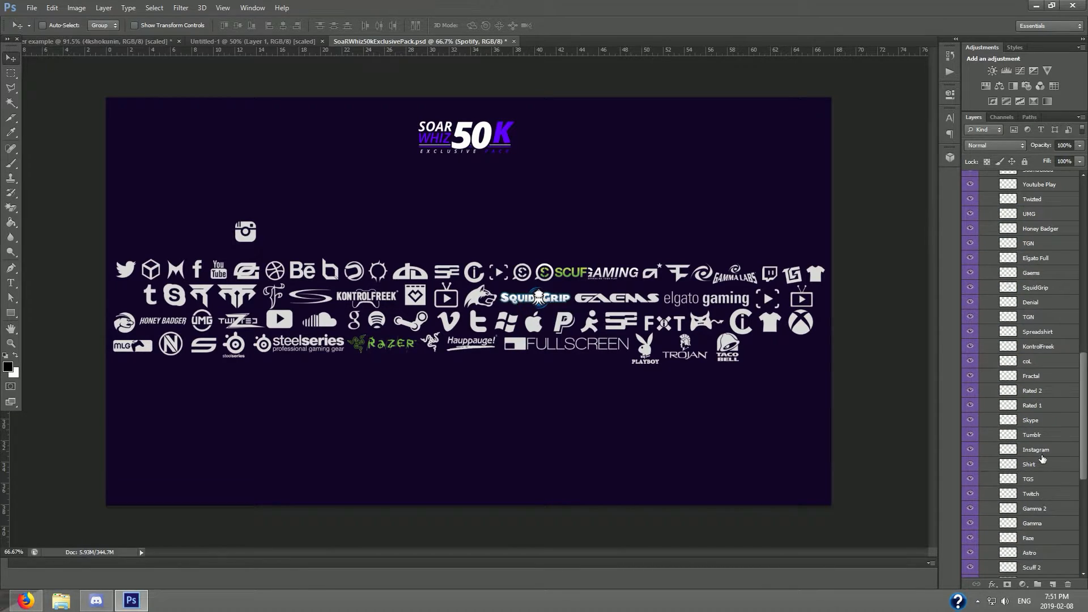
left_click(1043, 450)
left_click_drag(246, 232, 289, 233)
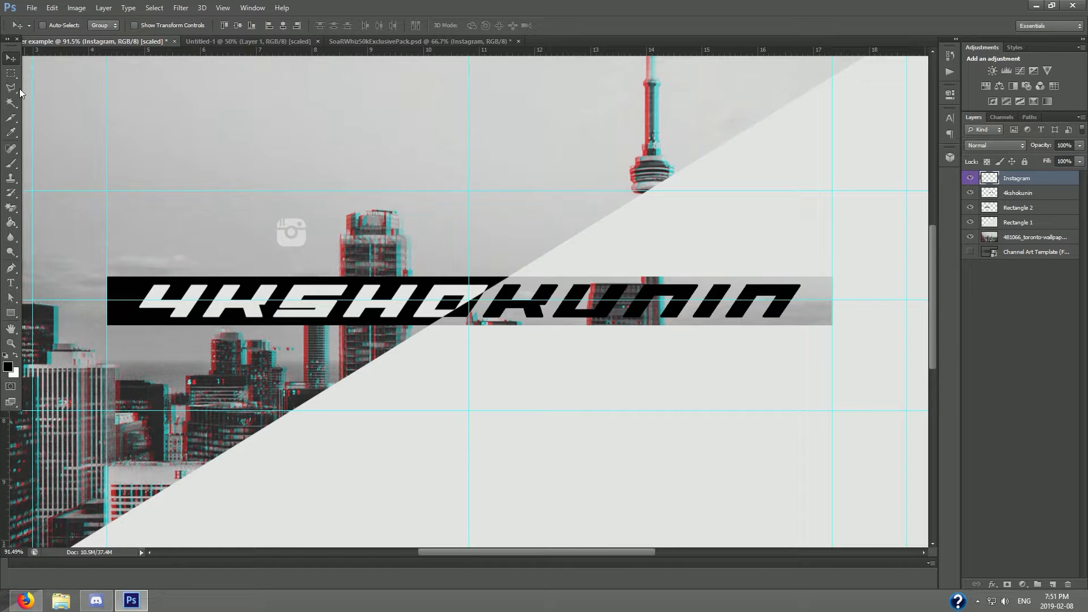
Step: Select the solid parts of the Instagram icon, including the lens centre, with the Magic Wand
scroll(290, 241, "up", 5)
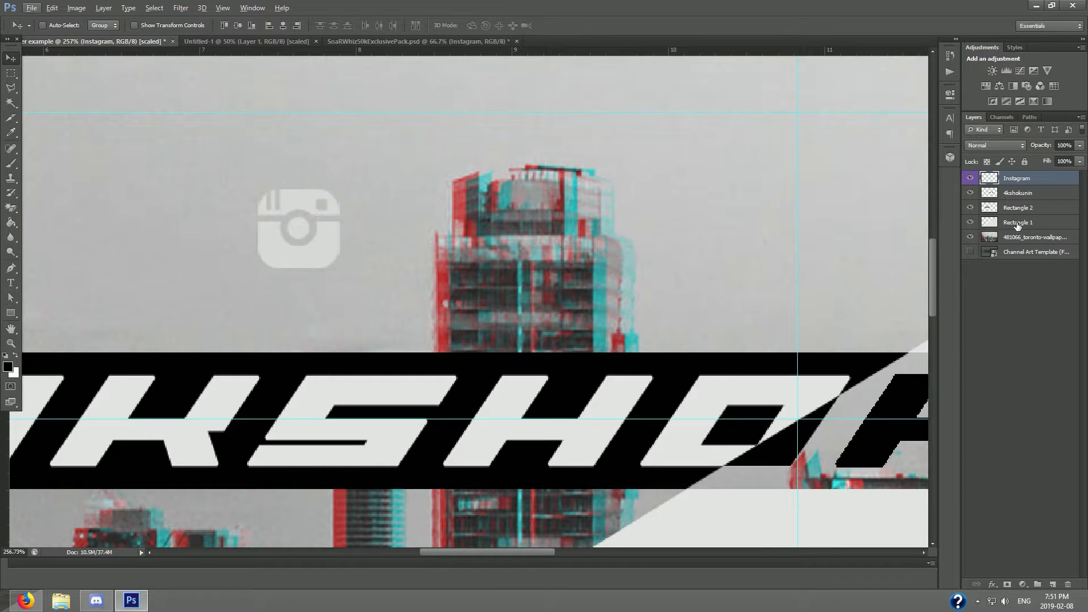
key("g")
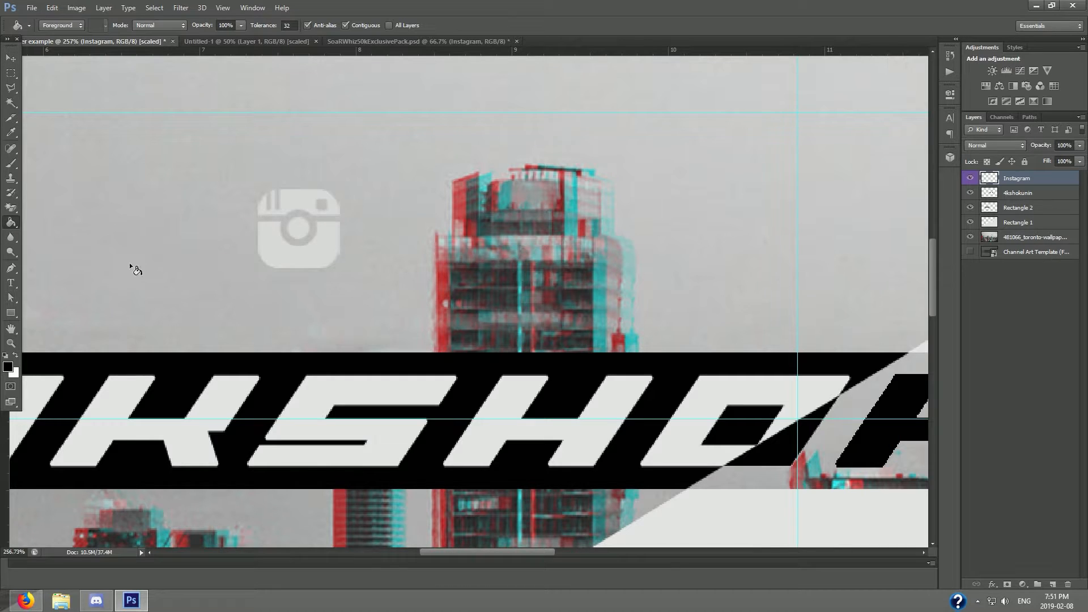
left_click(9, 102)
key("alt")
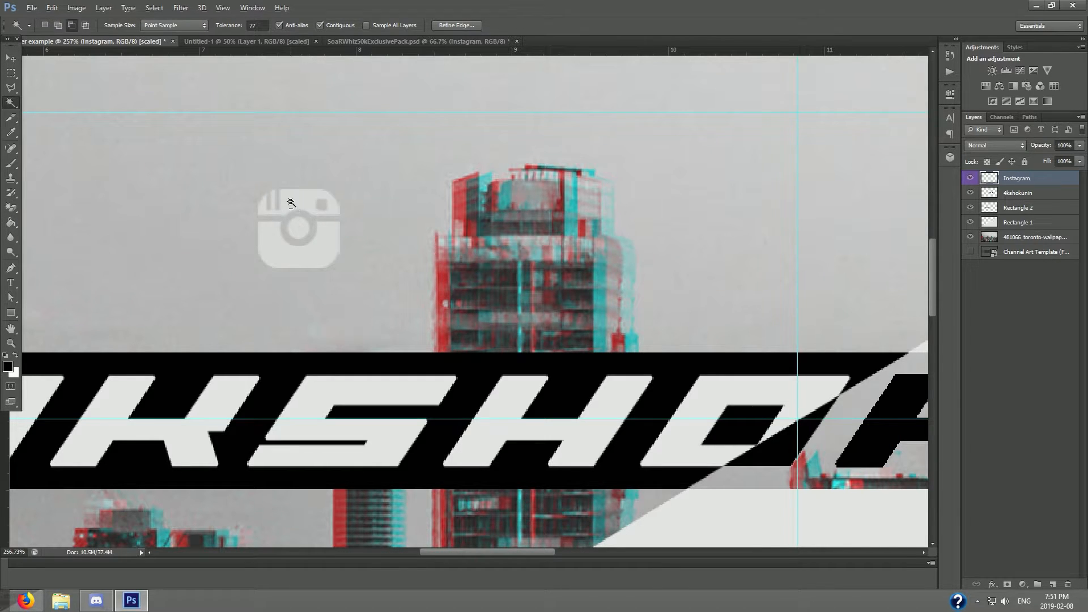
left_click(290, 202, "shift")
left_click(302, 226, "shift")
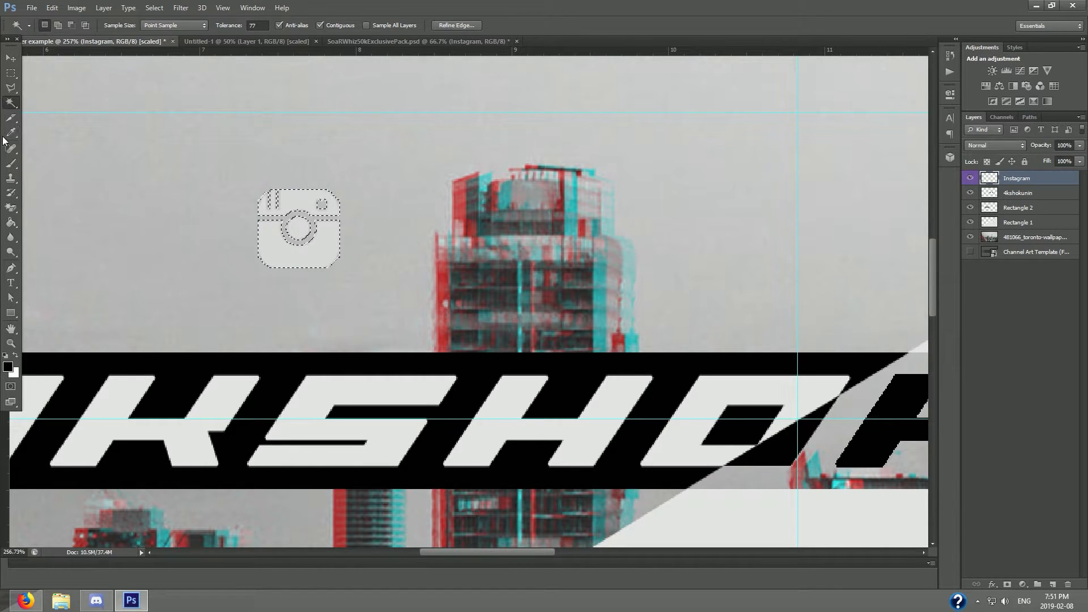
Step: Fill the selected parts of the Instagram icon with black and clear the selection
left_click(11, 222)
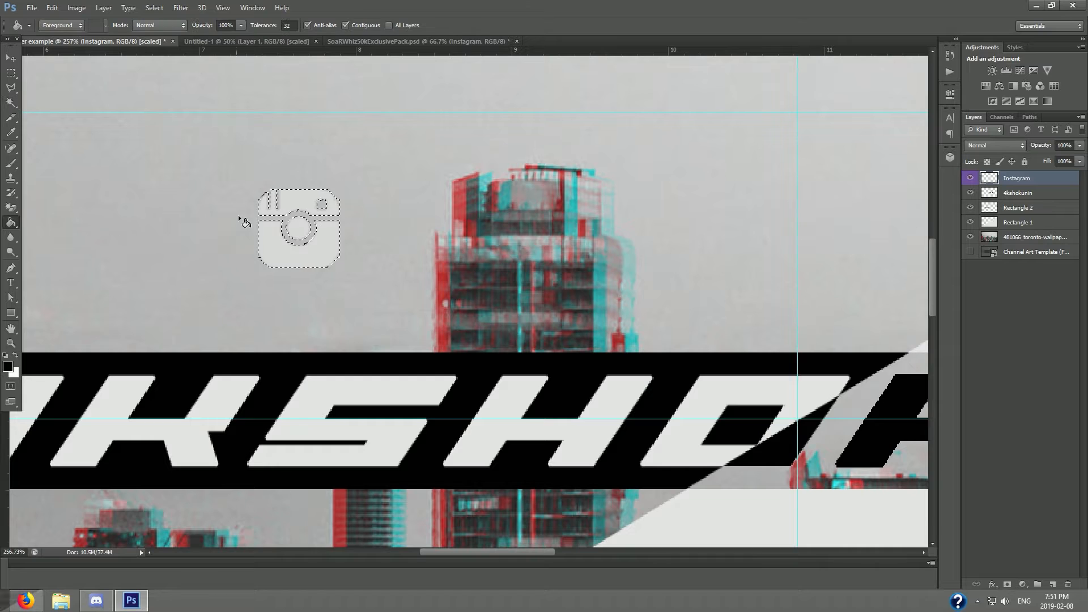
left_click(328, 216)
left_click(333, 256)
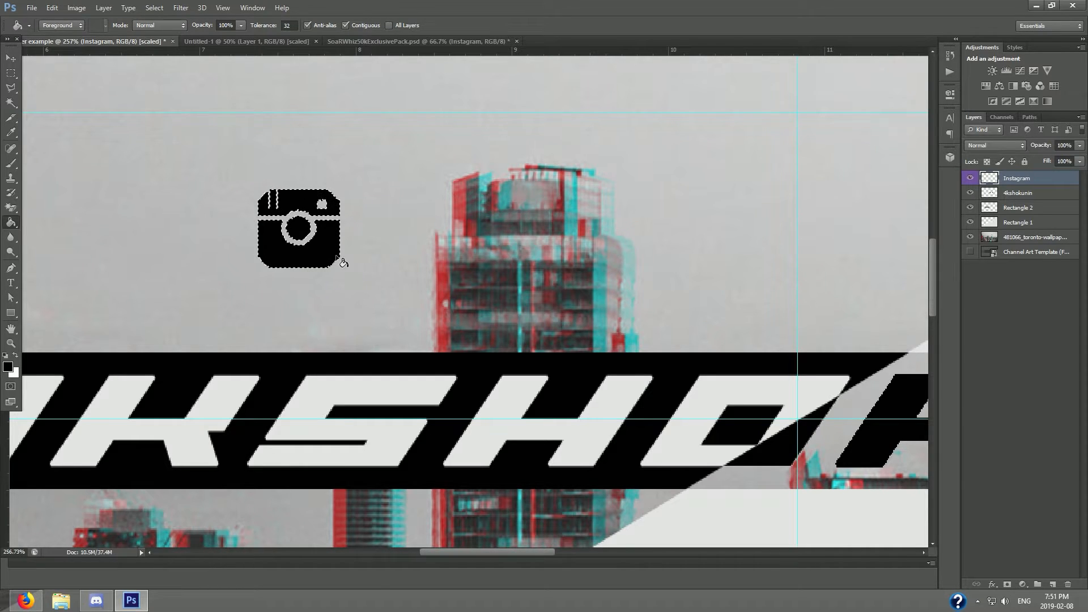
key("m")
key("ctrl+d")
left_click(11, 59)
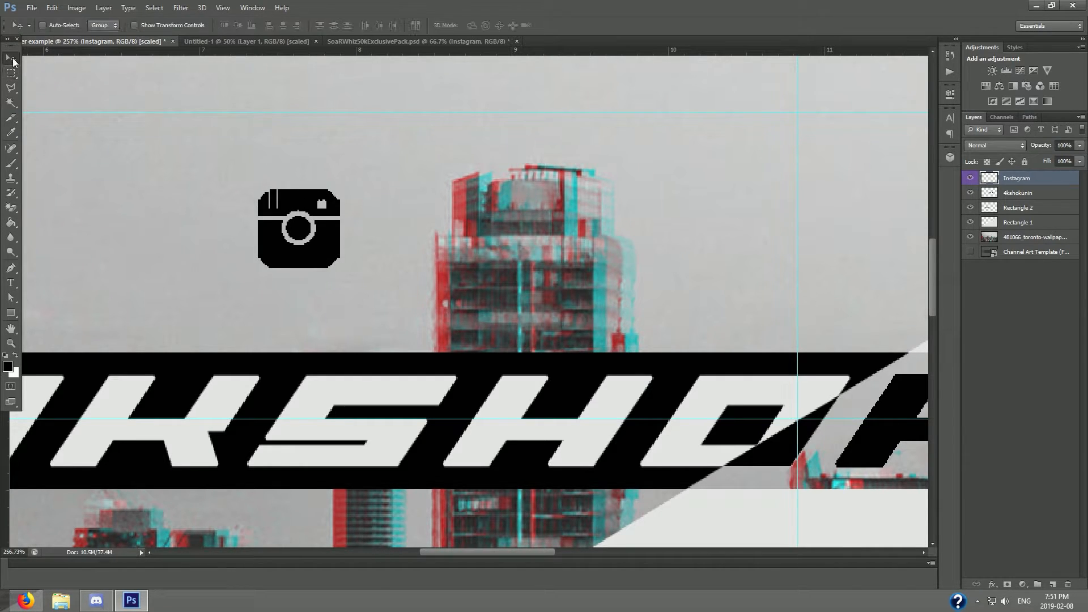
Step: Move the Instagram icon just below the "4kshokunin" bar, near the diagonal edge on the light grey area
scroll(300, 228, "down", 5)
left_click_drag(292, 229, 561, 418)
scroll(561, 418, "down", 5)
scroll(561, 418, "down", 2)
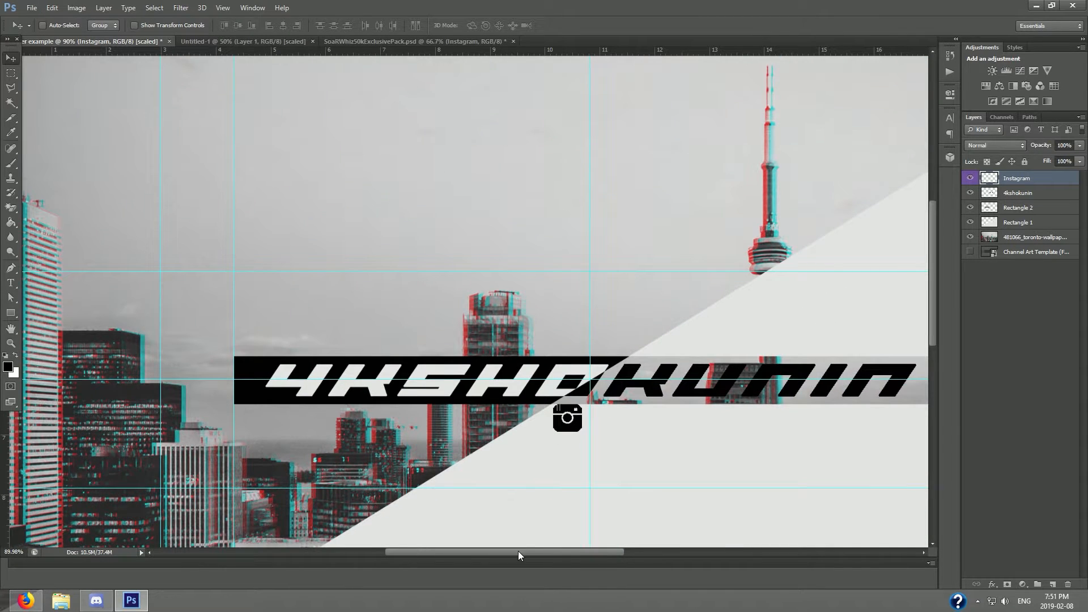
left_click_drag(518, 551, 553, 551)
left_click_drag(483, 468, 505, 367)
Step: Scale the Instagram icon down to about 42% with Free Transform
scroll(459, 318, "up", 8)
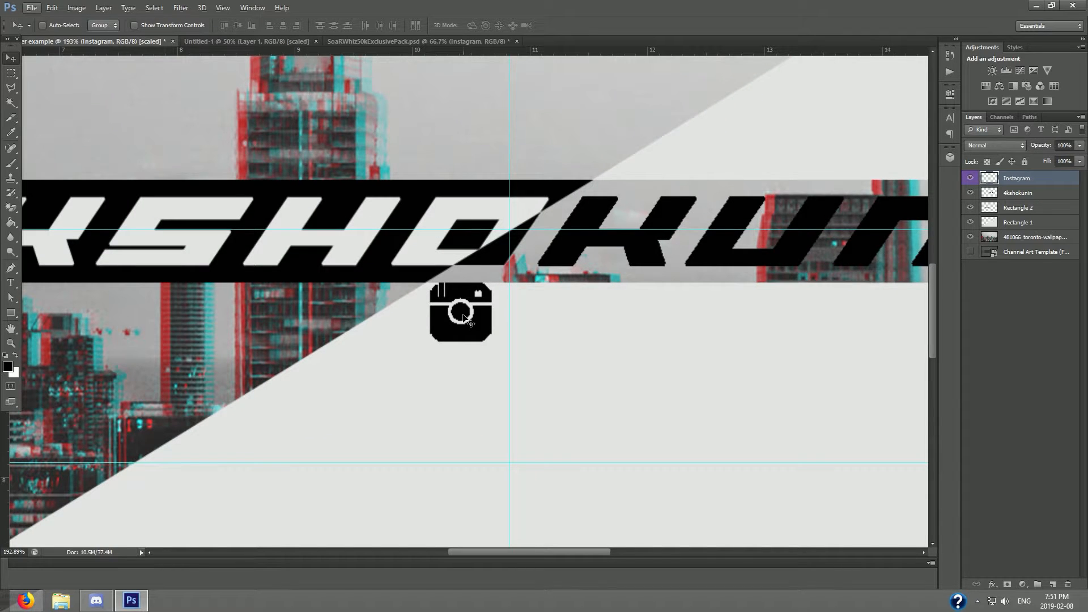
key("ctrl+t")
left_click_drag(492, 340, 455, 309)
scroll(518, 277, "down", 4)
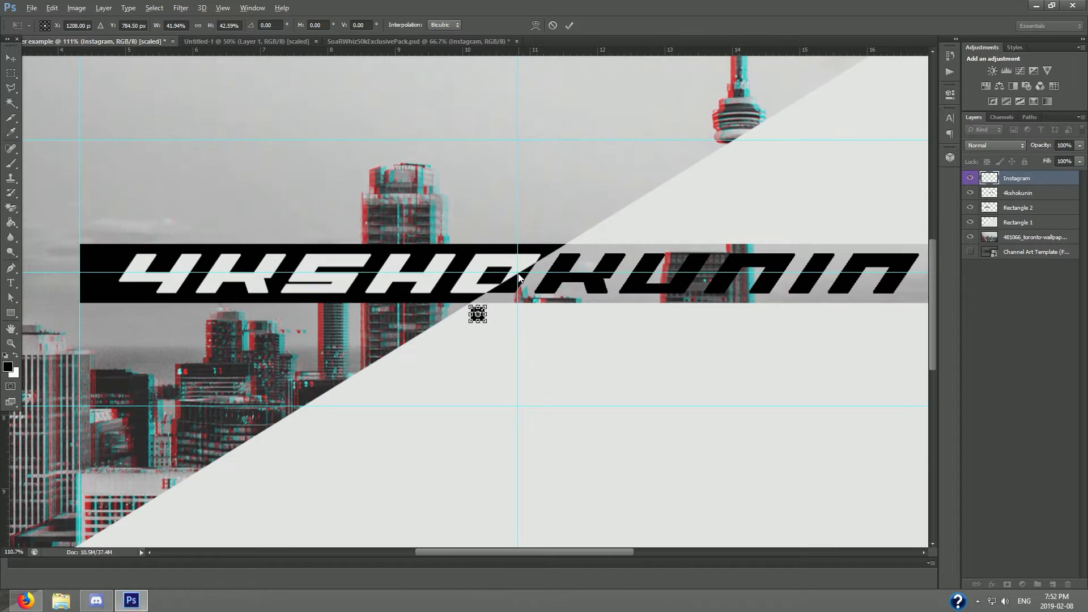
key("Return")
scroll(464, 311, "down", 5)
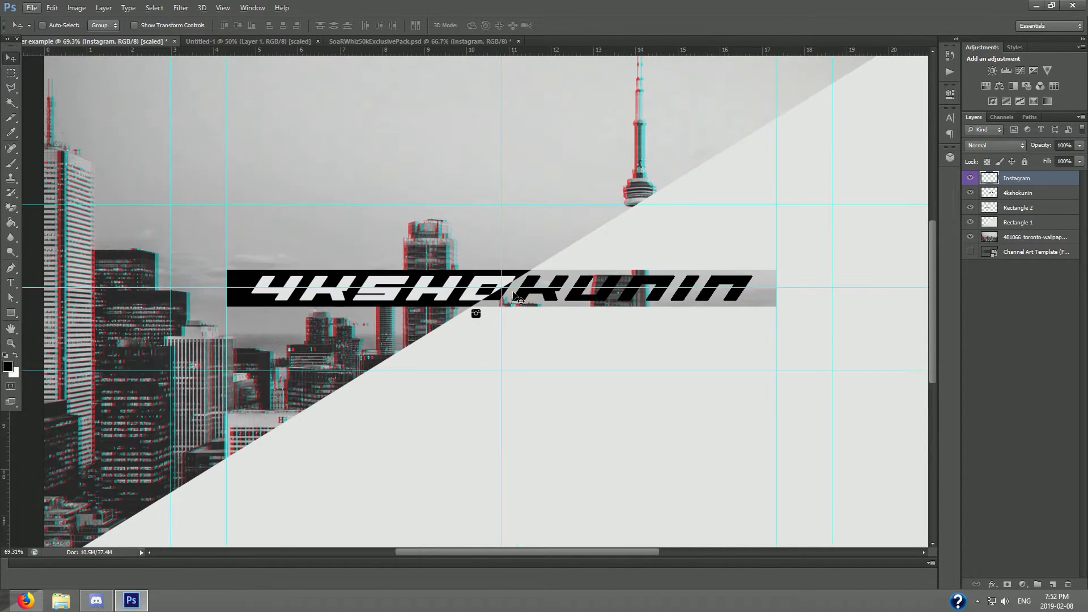
scroll(484, 314, "up", 6)
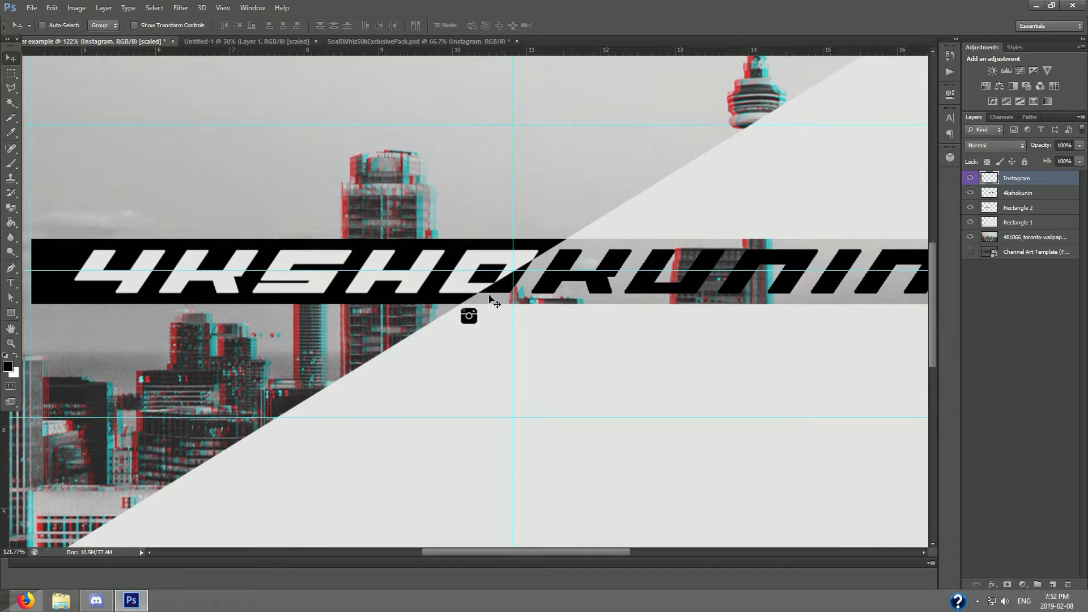
key("t")
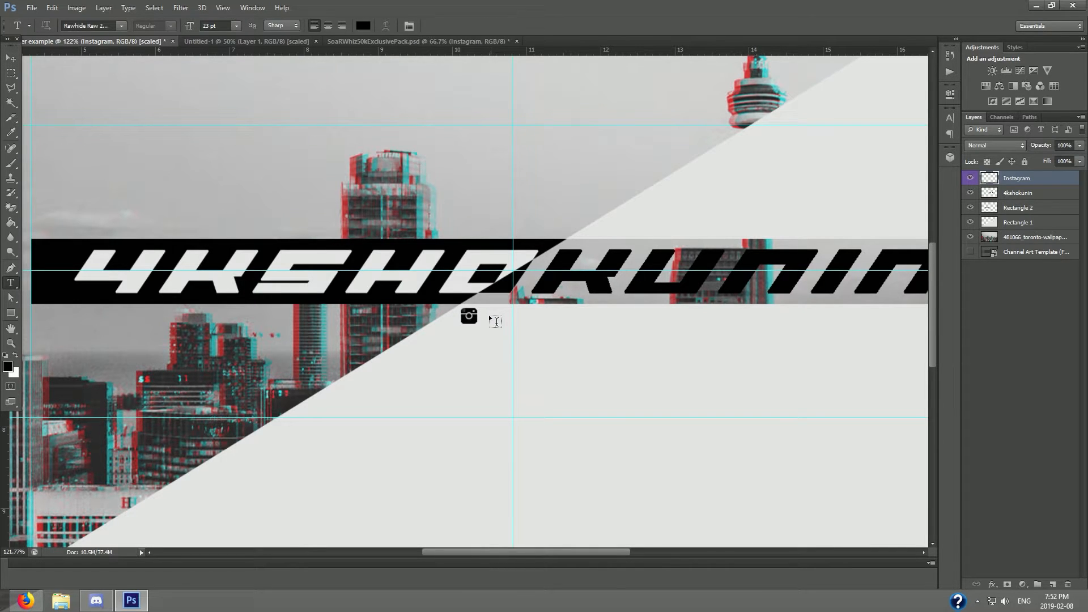
left_click(488, 315)
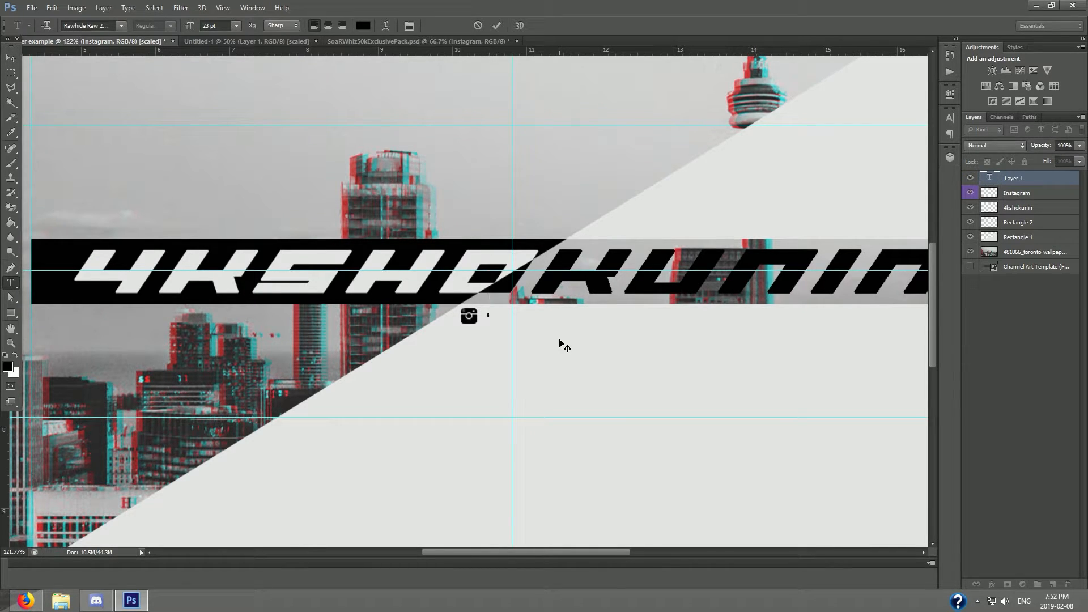
type("4ksho")
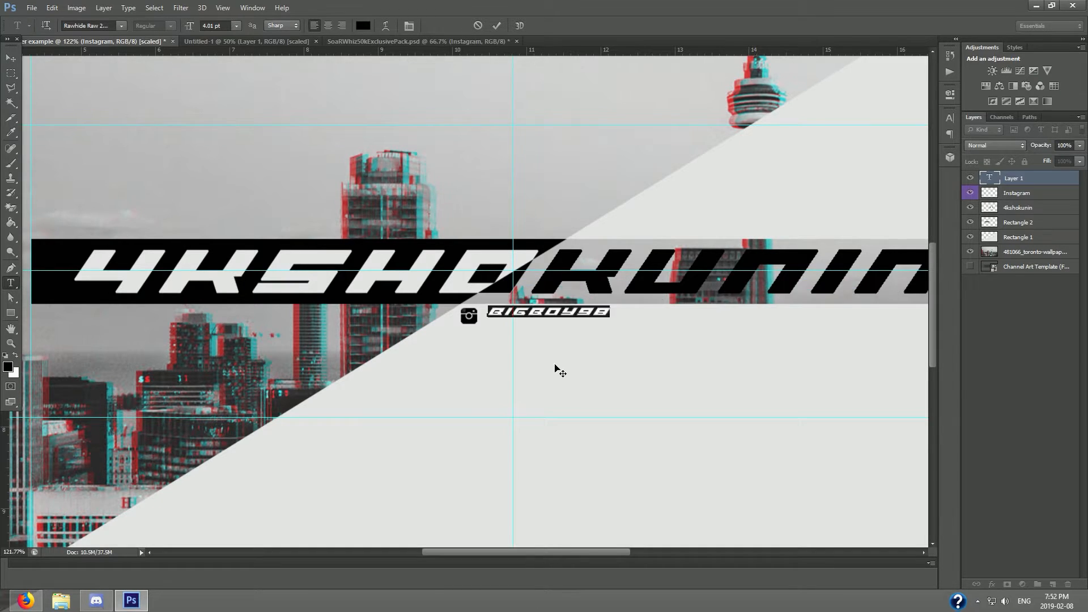
left_click_drag(563, 353, 556, 359)
scroll(563, 344, "down", 3)
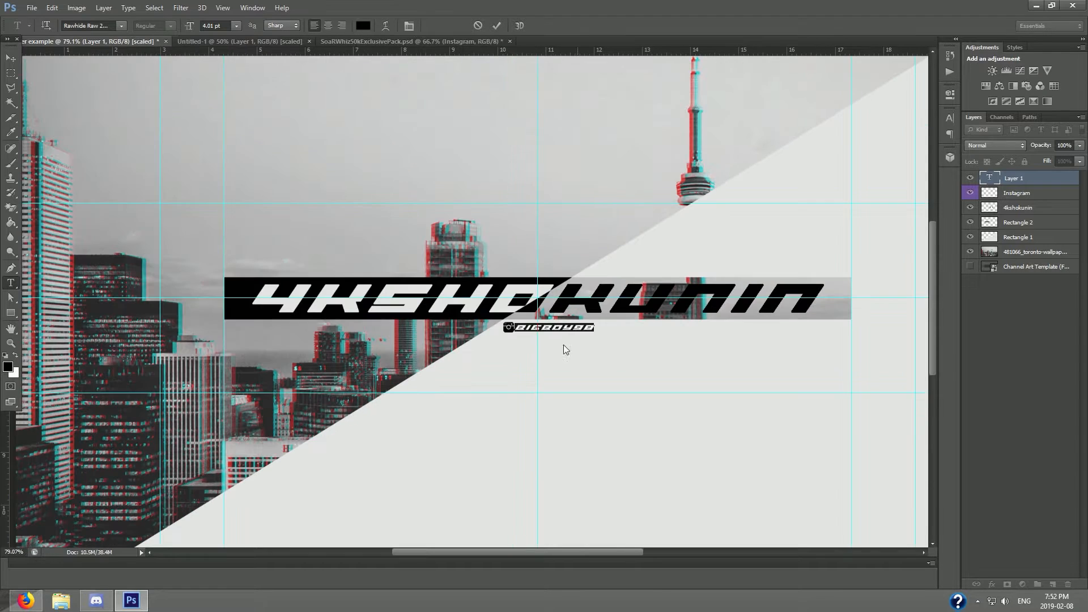
left_click(11, 58)
scroll(539, 329, "up", 8)
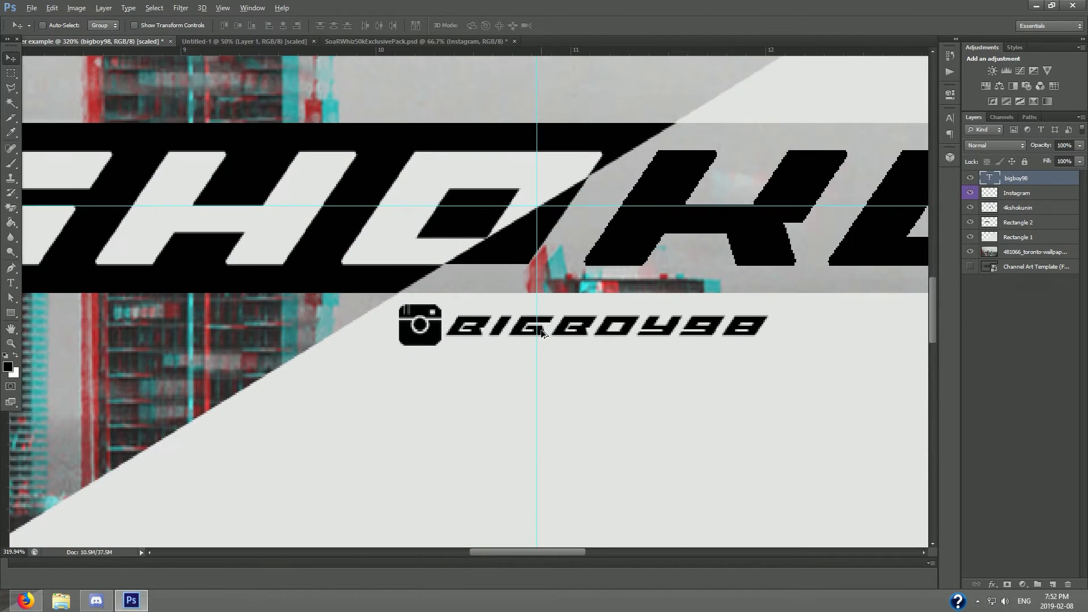
scroll(537, 334, "down", 6)
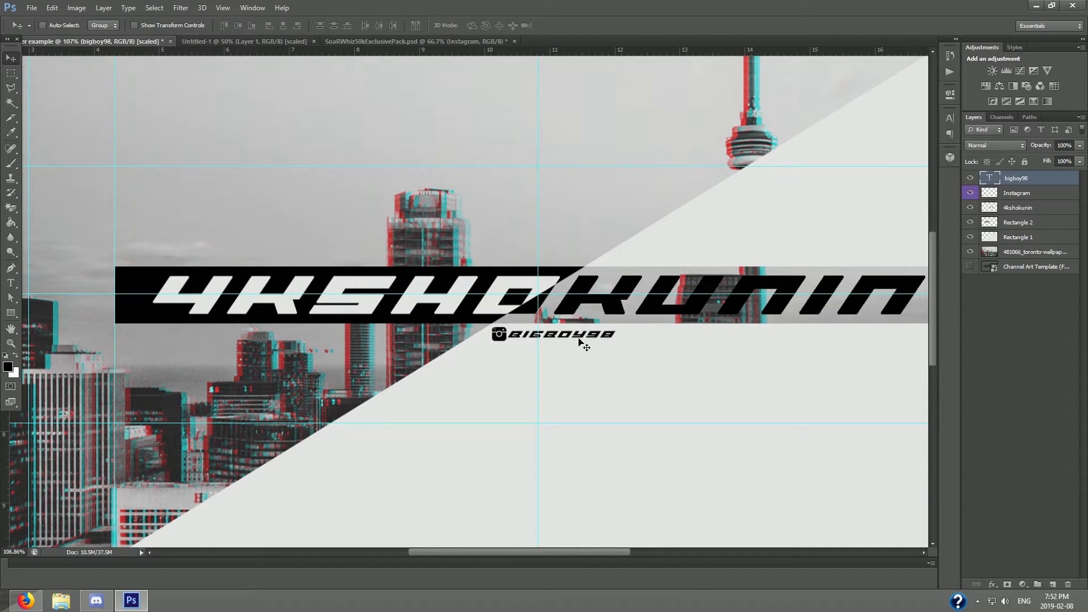
scroll(572, 349, "down", 2)
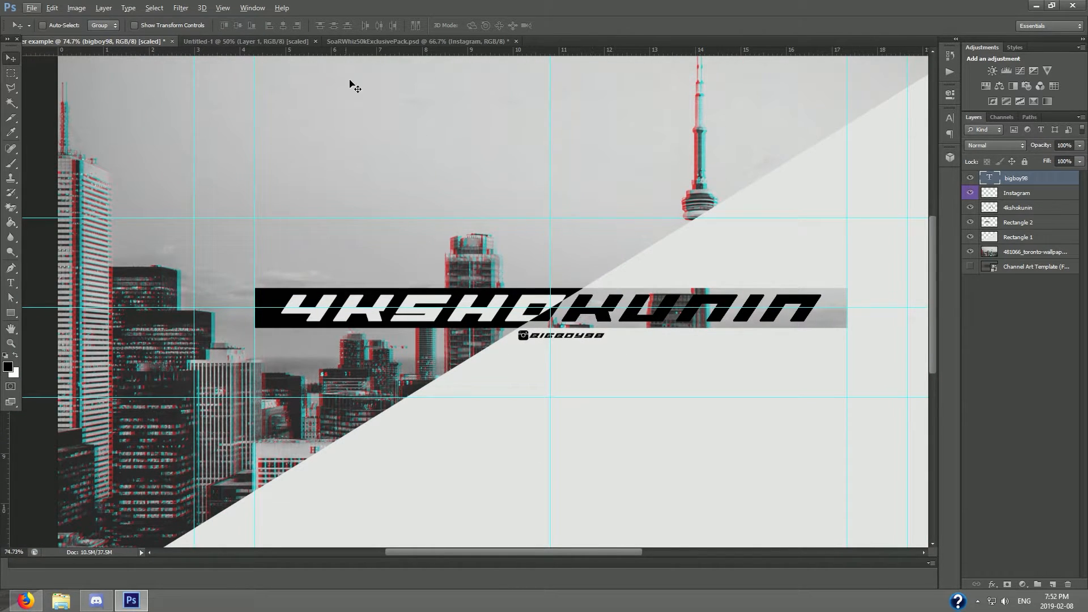
Step: Place the image snapchat_348519 in the Untitled-1 document and bring the Snapchat icon into the banner document
left_click(395, 40)
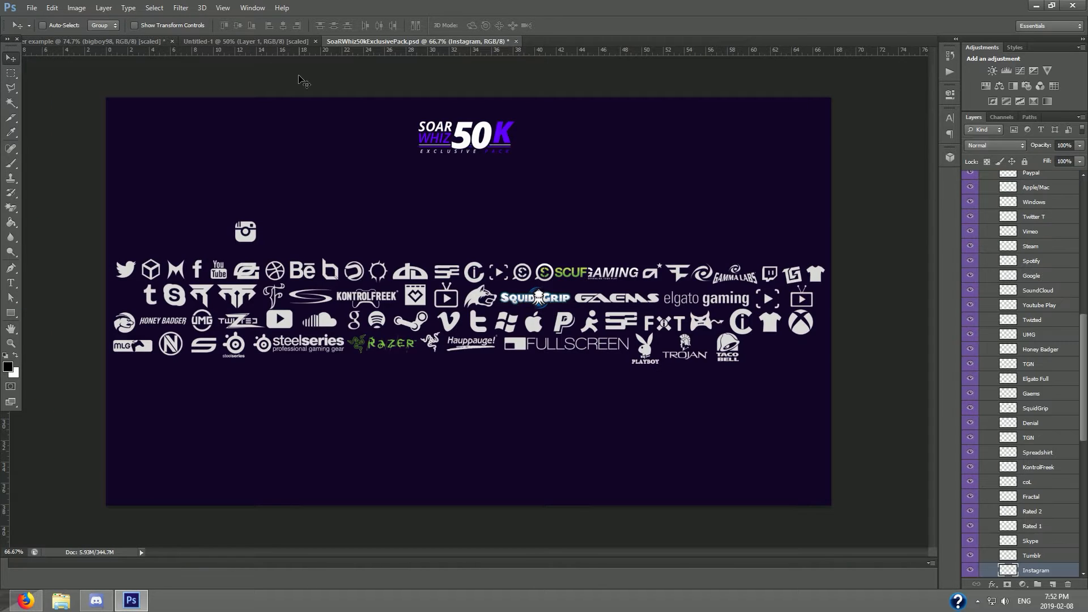
left_click(253, 41)
left_click(31, 8)
left_click(51, 191)
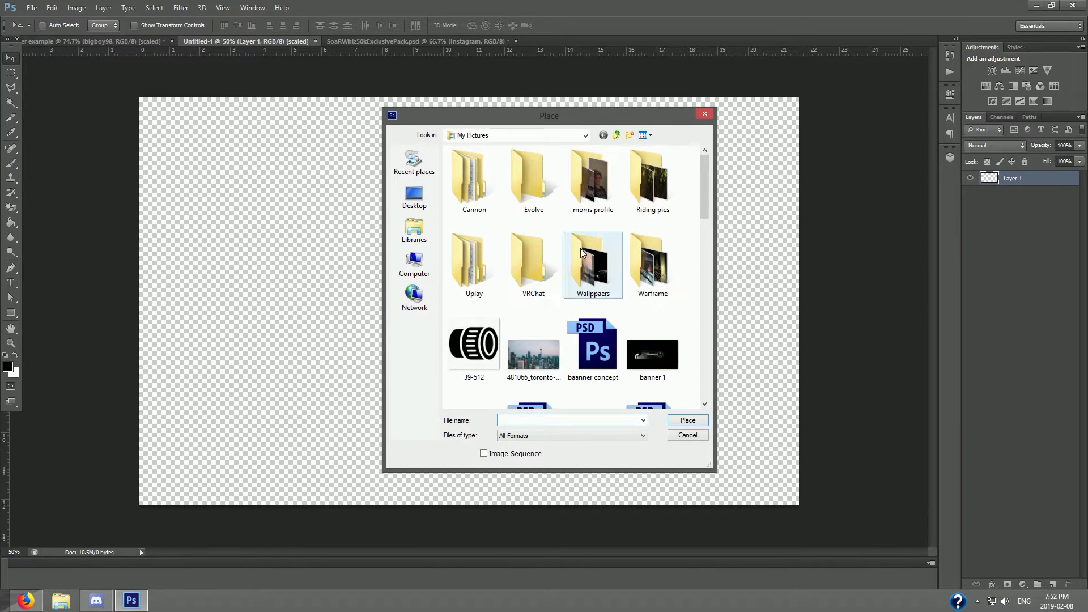
left_click_drag(704, 196, 710, 390)
left_click(652, 196)
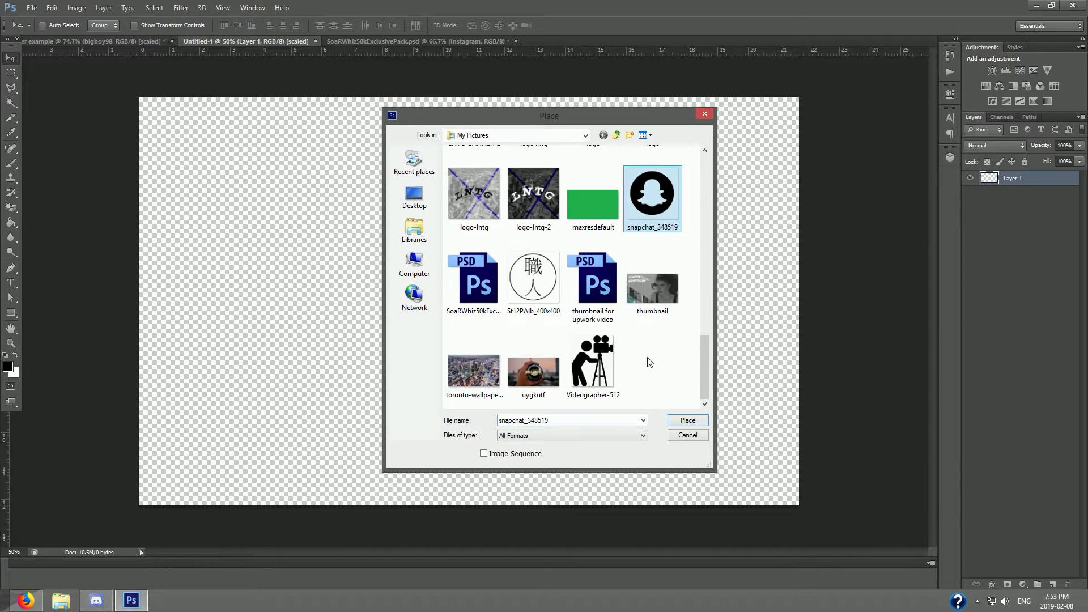
left_click(676, 425)
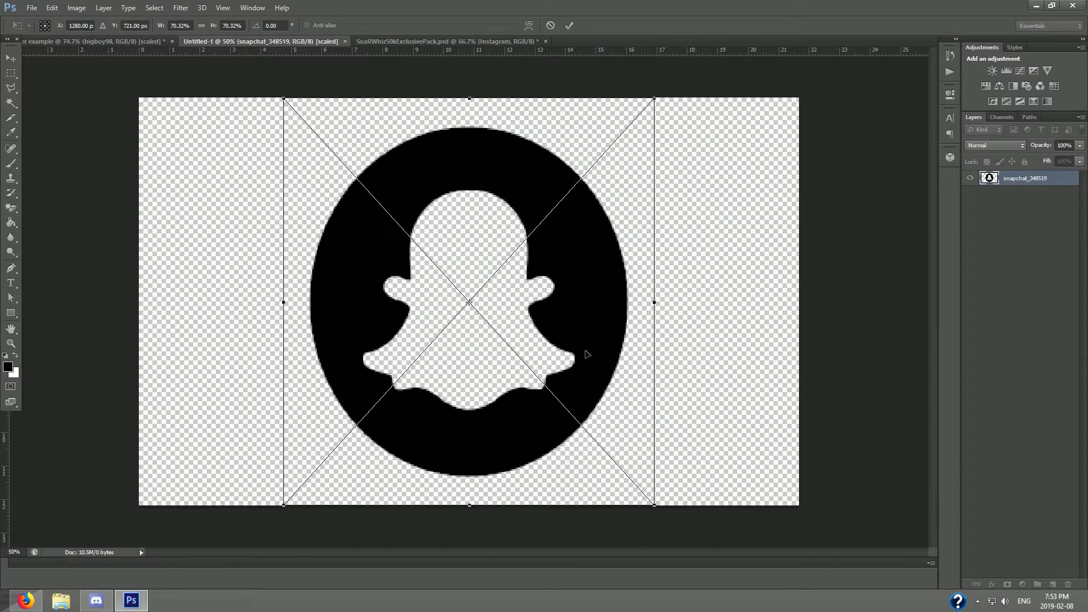
left_click_drag(577, 302, 668, 239)
key("Return")
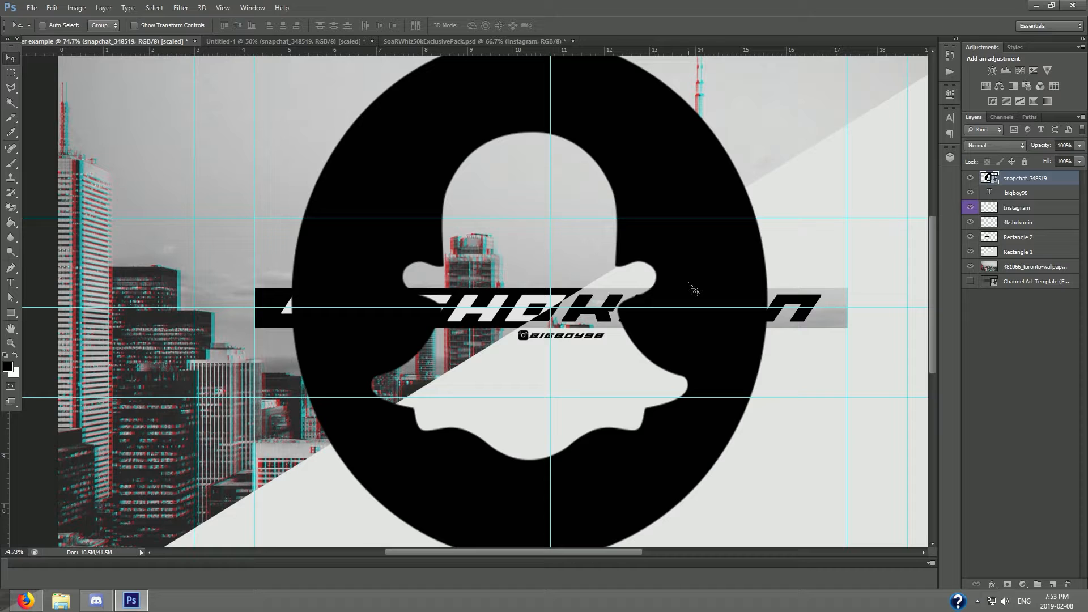
Step: Scale the Snapchat icon down to about 3.33% width and 3.66% height and position it just below the Instagram icon
key("ctrl+t")
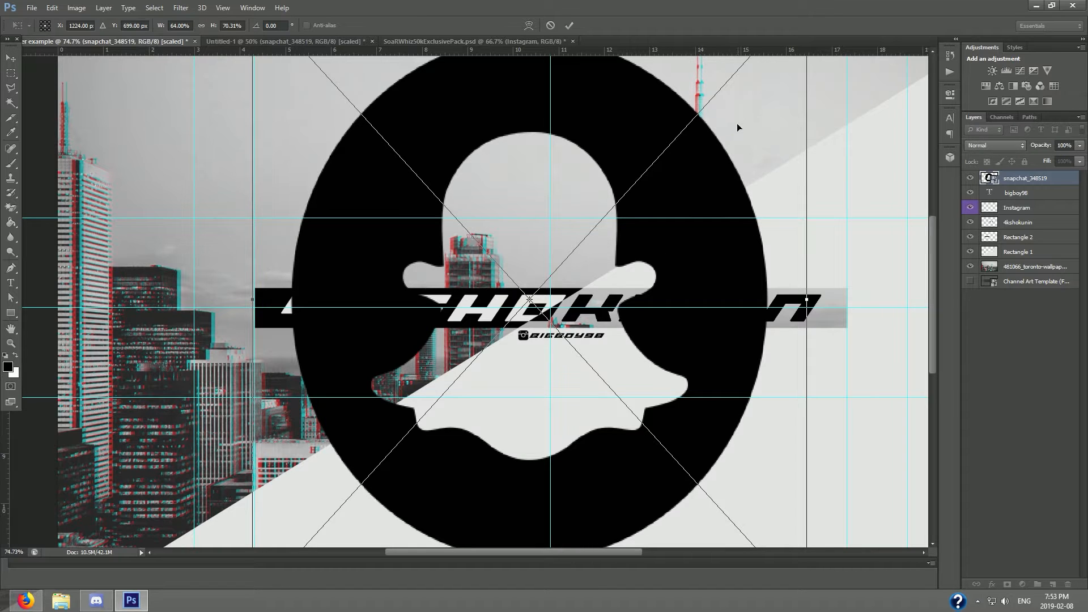
scroll(699, 151, "down", 2)
left_click_drag(642, 89, 489, 349)
key("Return")
scroll(487, 347, "up", 7)
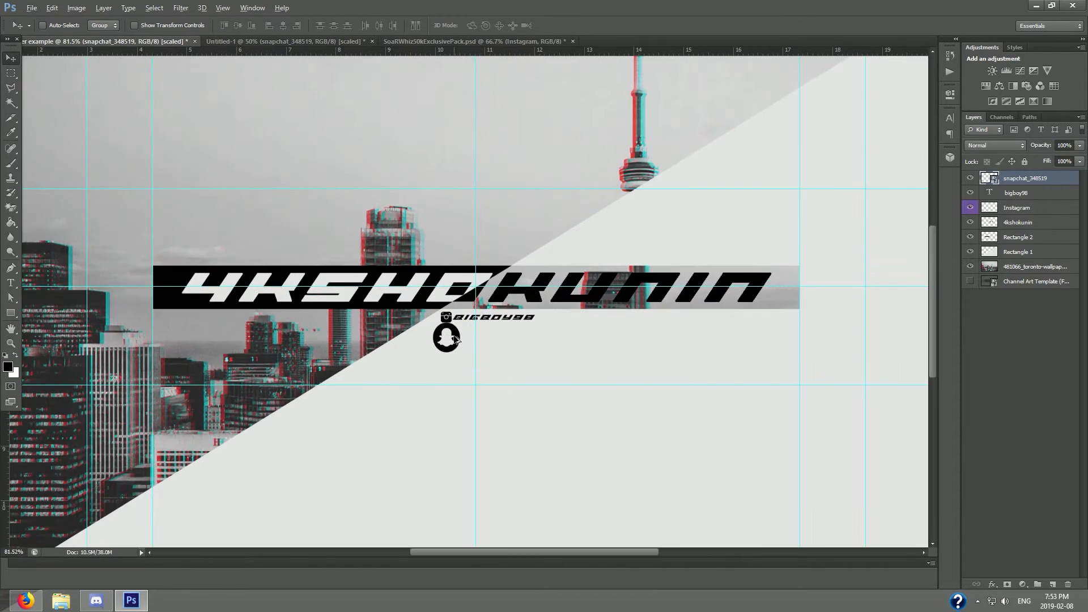
Step: Scale the Snapchat icon down further to match the Instagram icon's size, aligned directly beneath it
key("ctrl+t")
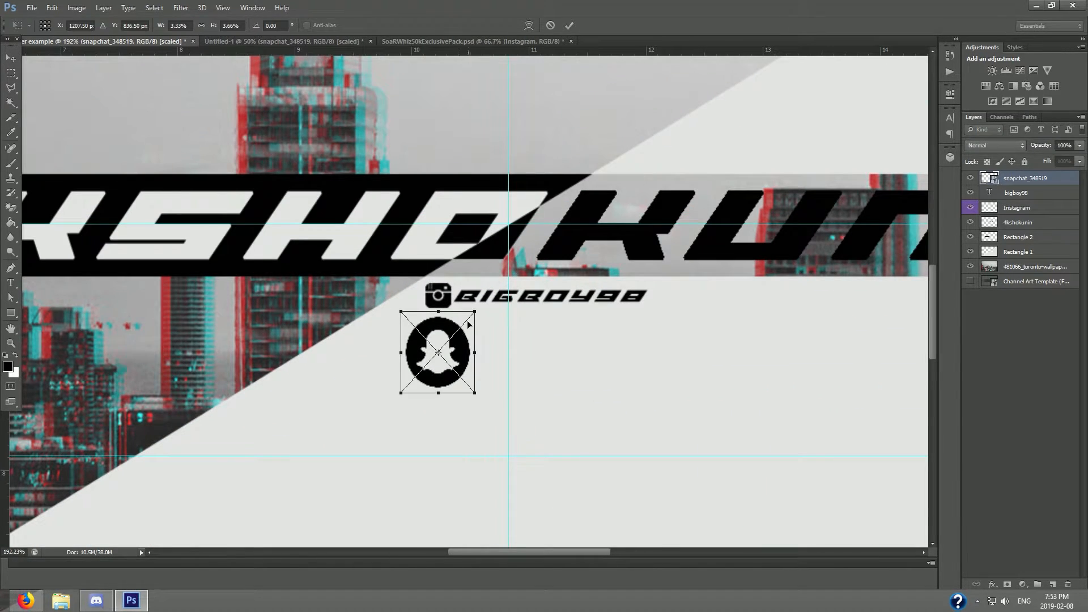
left_click_drag(471, 312, 446, 332)
key("Return")
scroll(522, 350, "down", 5)
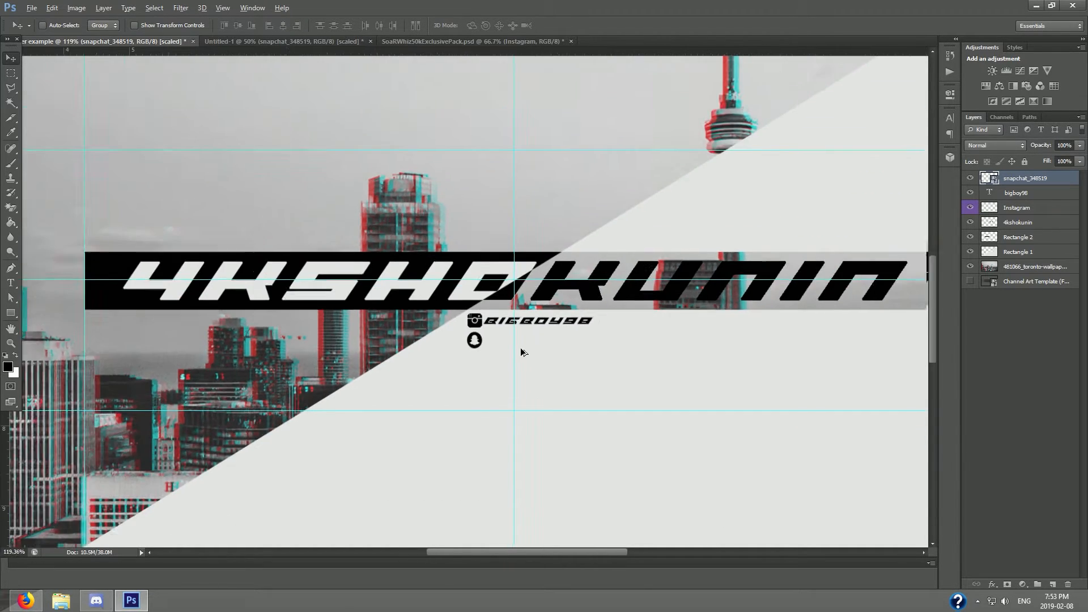
scroll(546, 335, "up", 4)
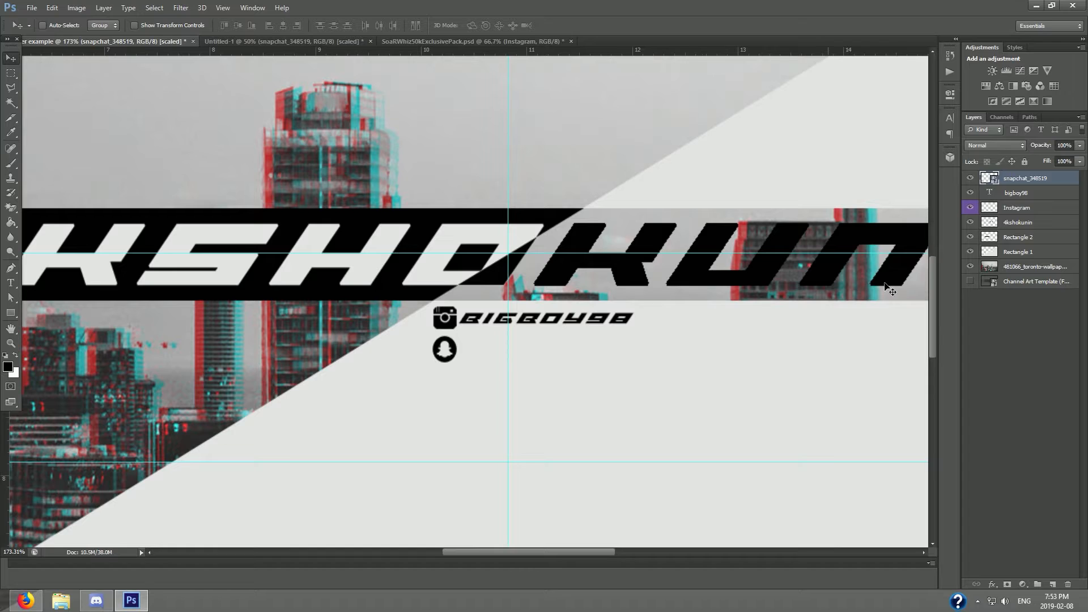
Step: Duplicate the "bigboy98" text layer and nudge the copy straight down until it lines up beside the Snapchat icon
left_click(1015, 193)
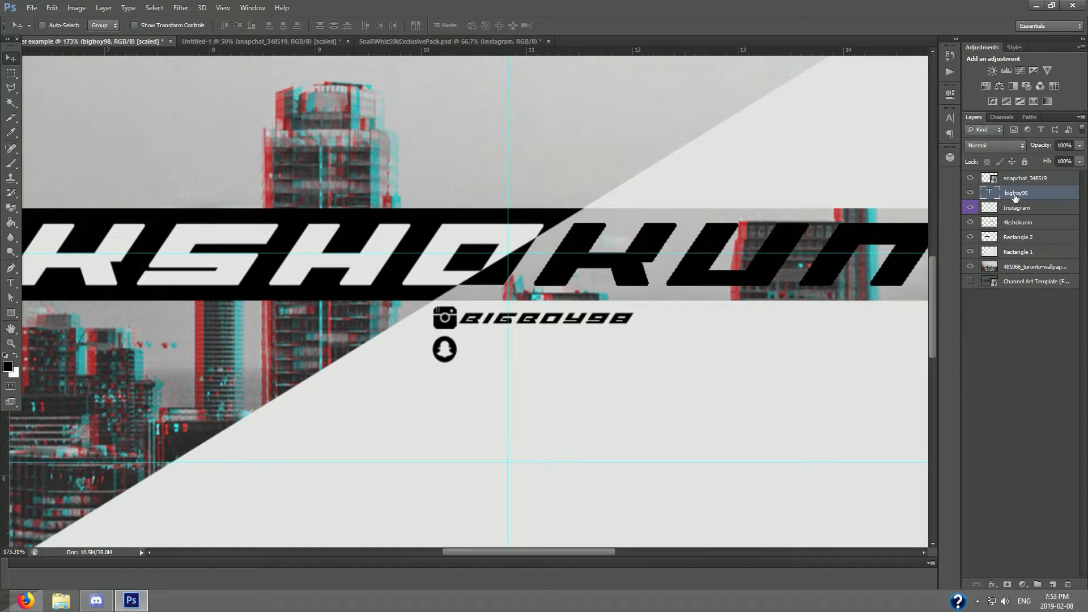
key("ctrl+j")
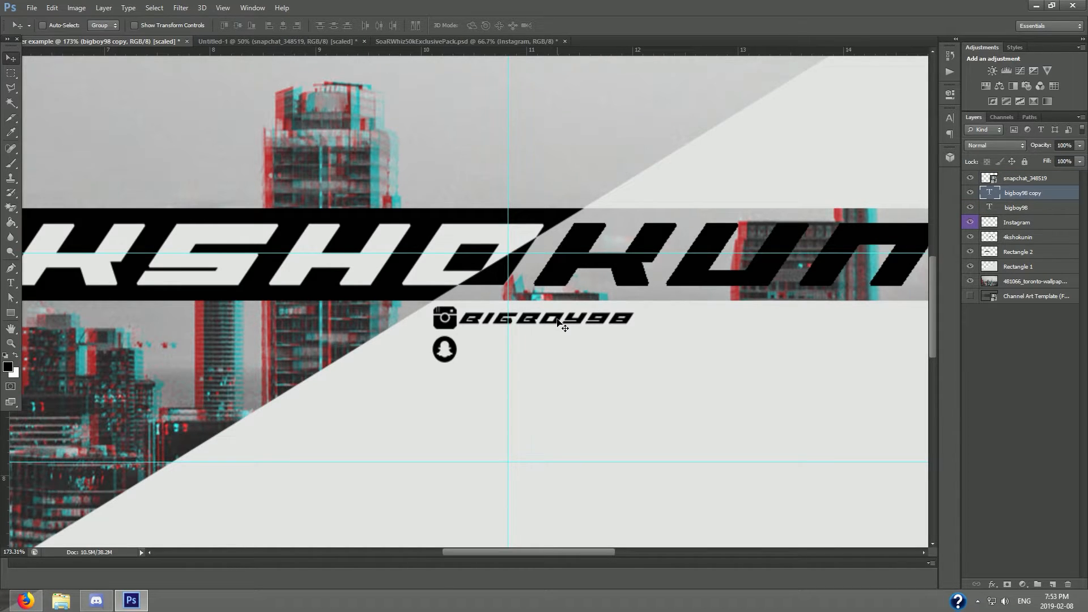
key("Down")
key("Down")
key("Down")
key("Down")
key("Down")
key("Down")
key("Down")
key("Down")
key("Down")
key("Down")
key("Down")
key("Down")
key("Down")
key("Down")
key("Down")
key("Down")
key("Down")
key("Down")
key("Down")
key("Down")
key("Up")
key("Down")
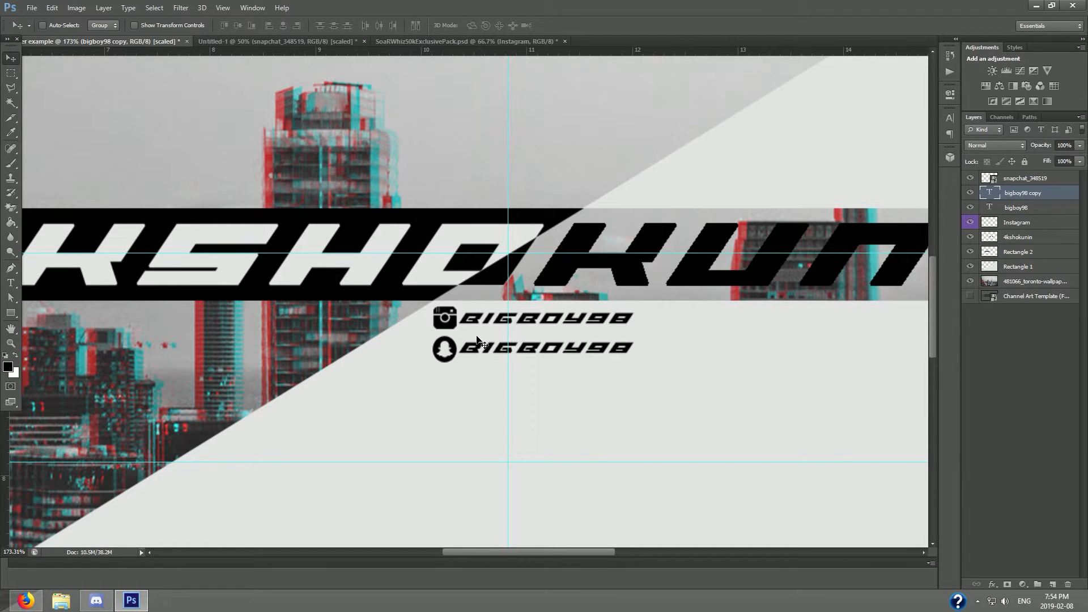
Step: Examine the size and placement of the two social icons and handles within the whole banner
scroll(479, 347, "down", 5)
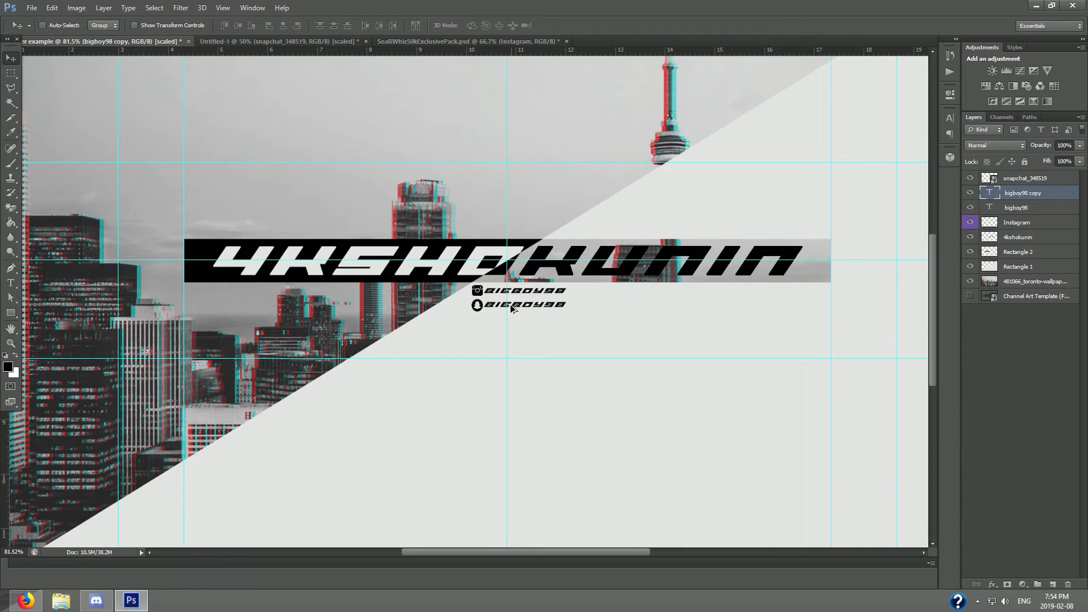
scroll(510, 308, "up", 3)
scroll(518, 304, "down", 3)
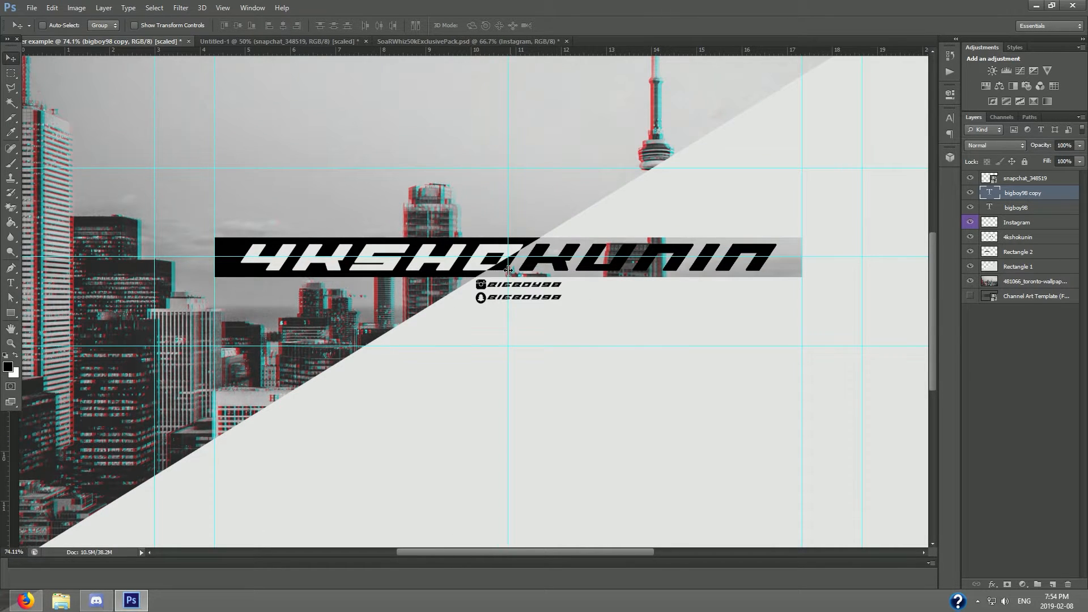
scroll(507, 260, "up", 4)
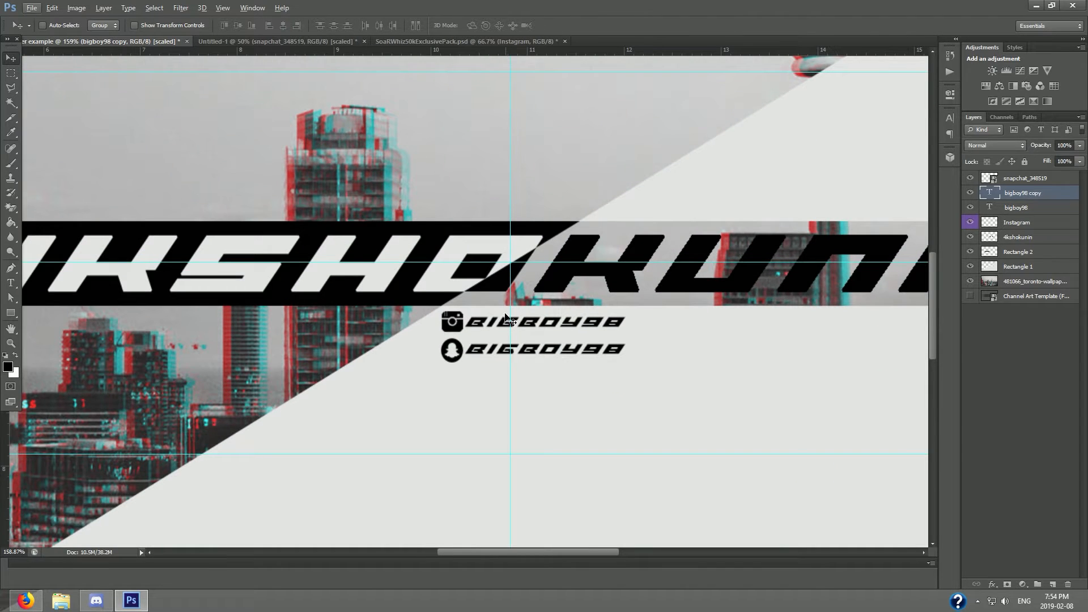
scroll(508, 258, "down", 5)
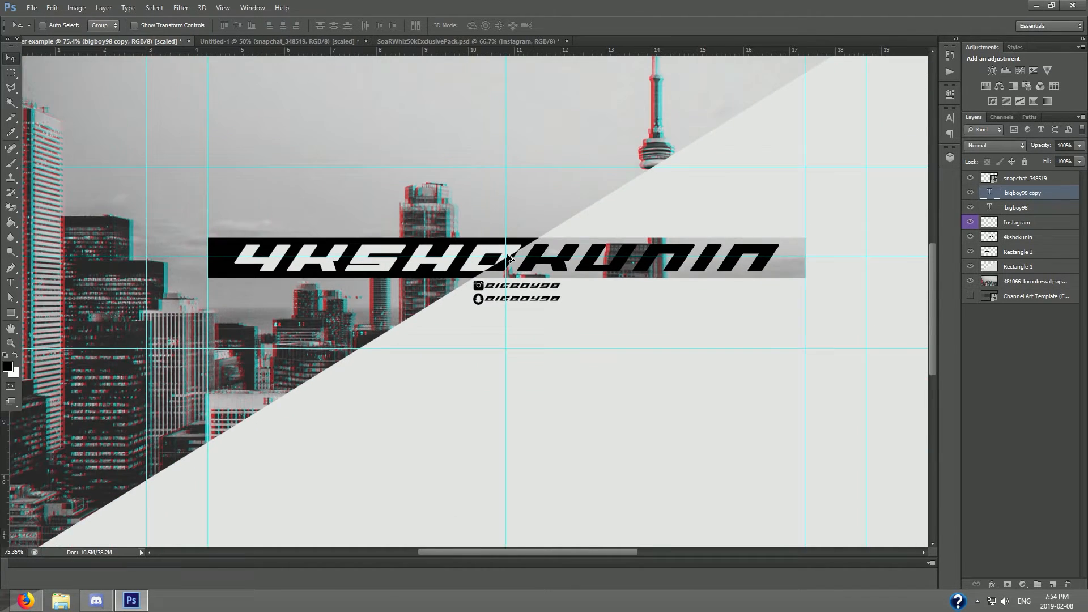
scroll(466, 307, "up", 1)
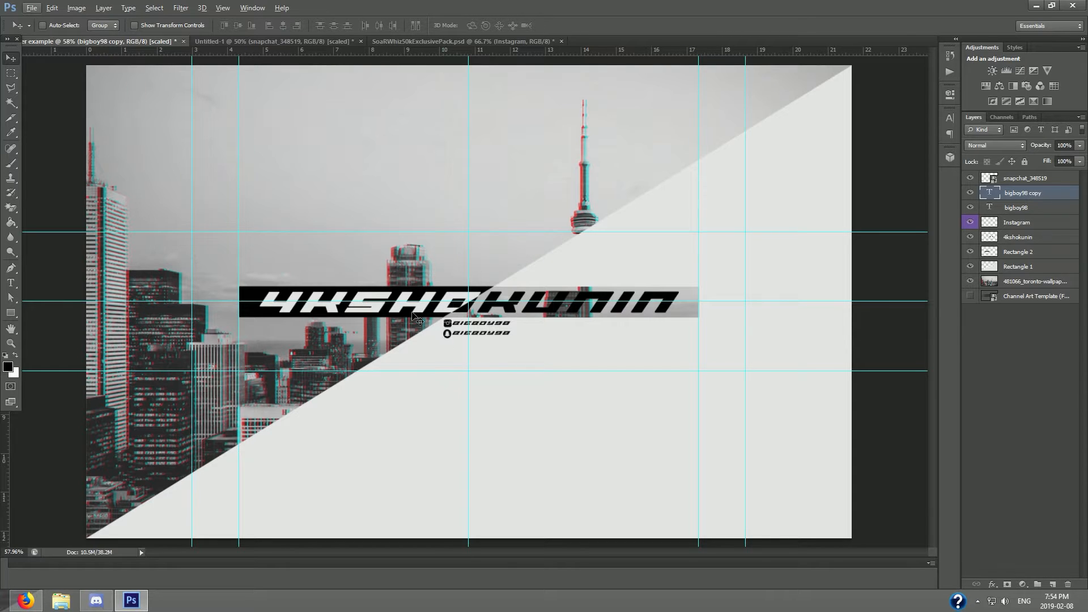
scroll(425, 300, "up", 5)
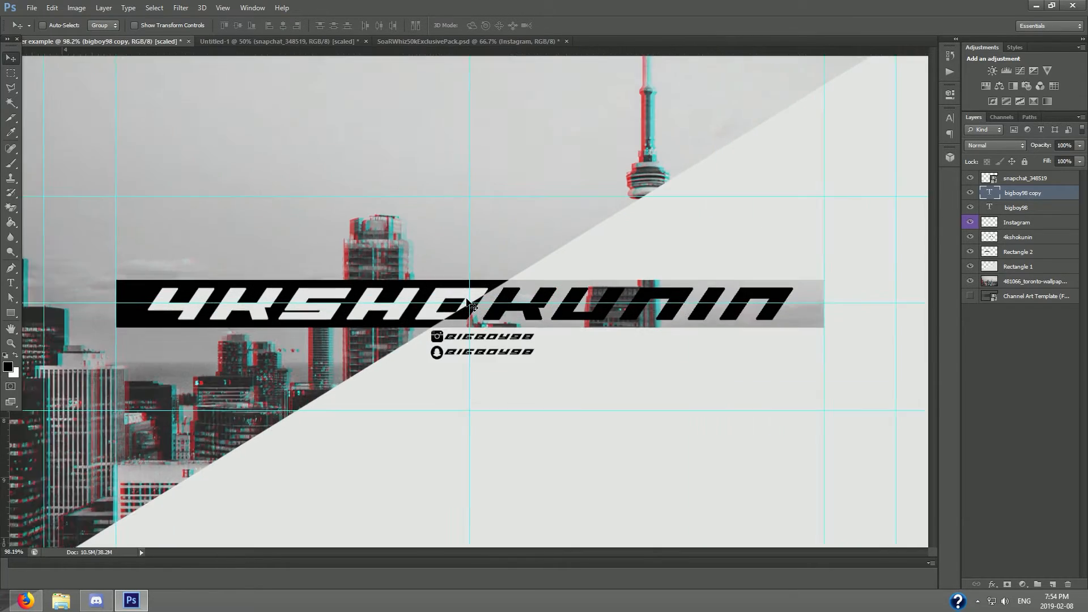
Step: Place the circular Japanese-character logo St12PAlb_400x400 in the Untitled-1 document
left_click(391, 41)
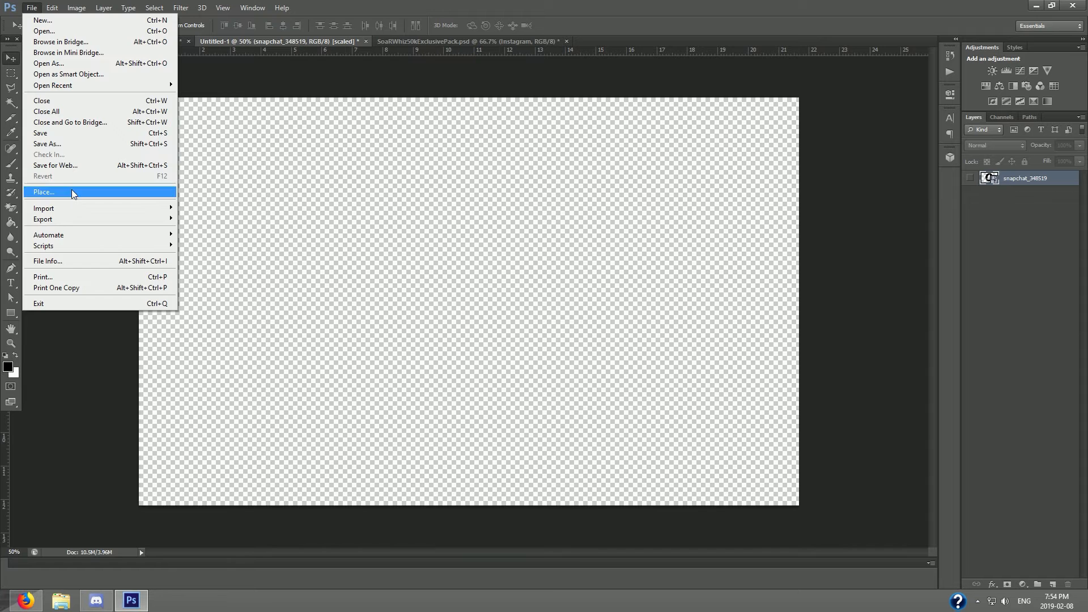
left_click(72, 189)
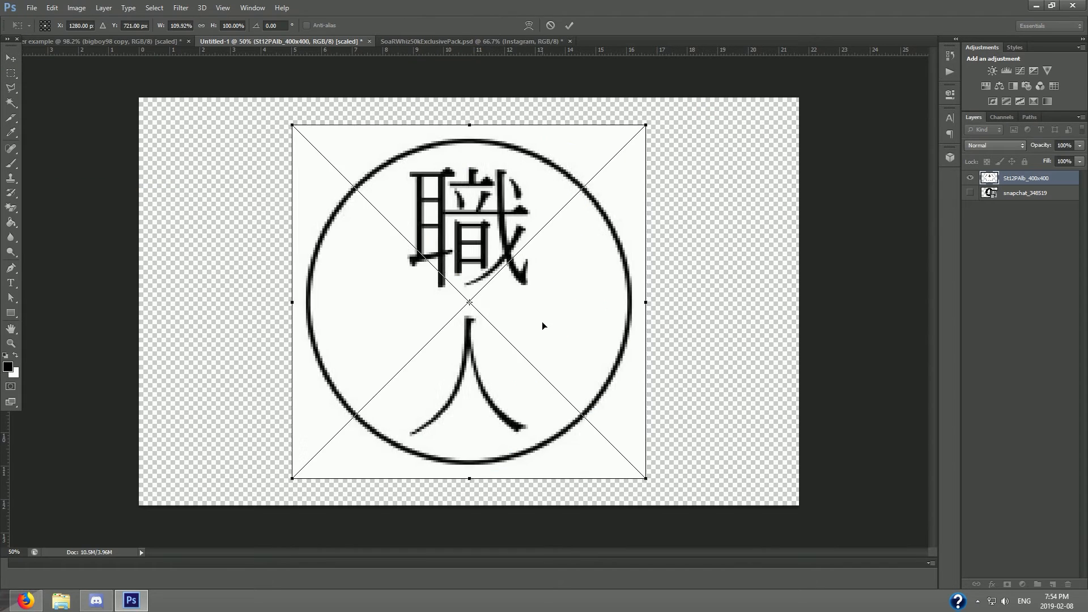
left_click_drag(542, 325, 470, 302)
key("Return")
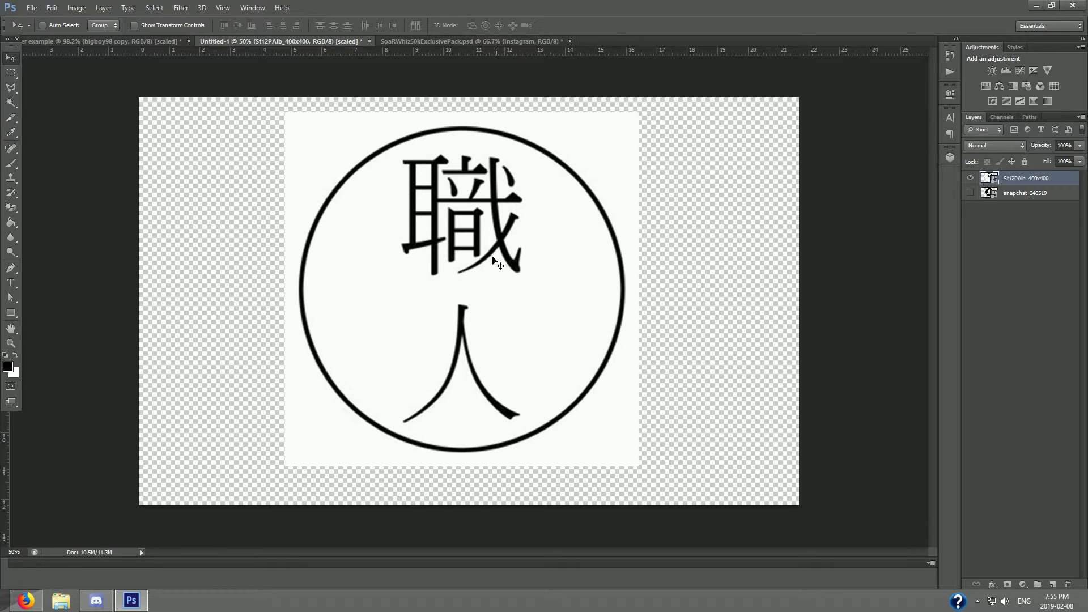
Step: Rasterize the circular logo layer, delete its white areas around and inside the circle with a Magic Wand selection, and deselect
left_click(11, 103)
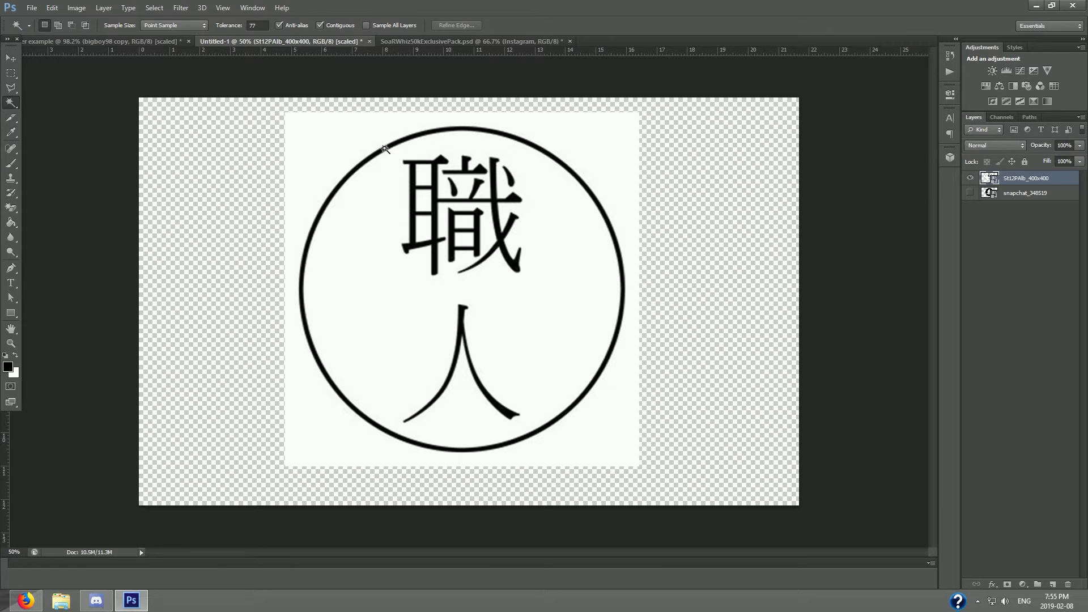
left_click(336, 141)
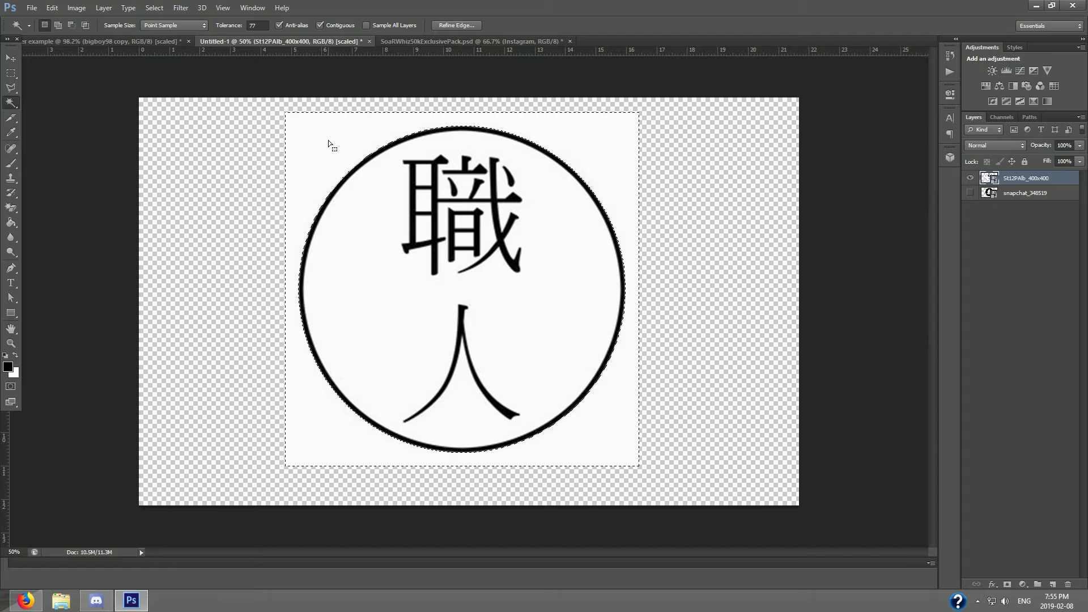
left_click(427, 232, "shift")
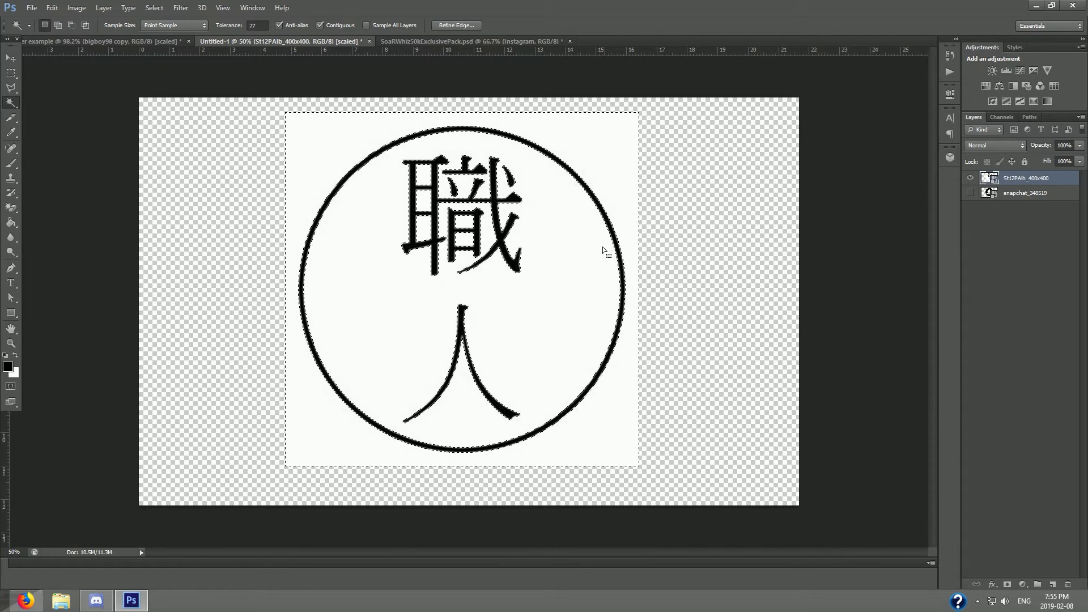
right_click(1030, 178)
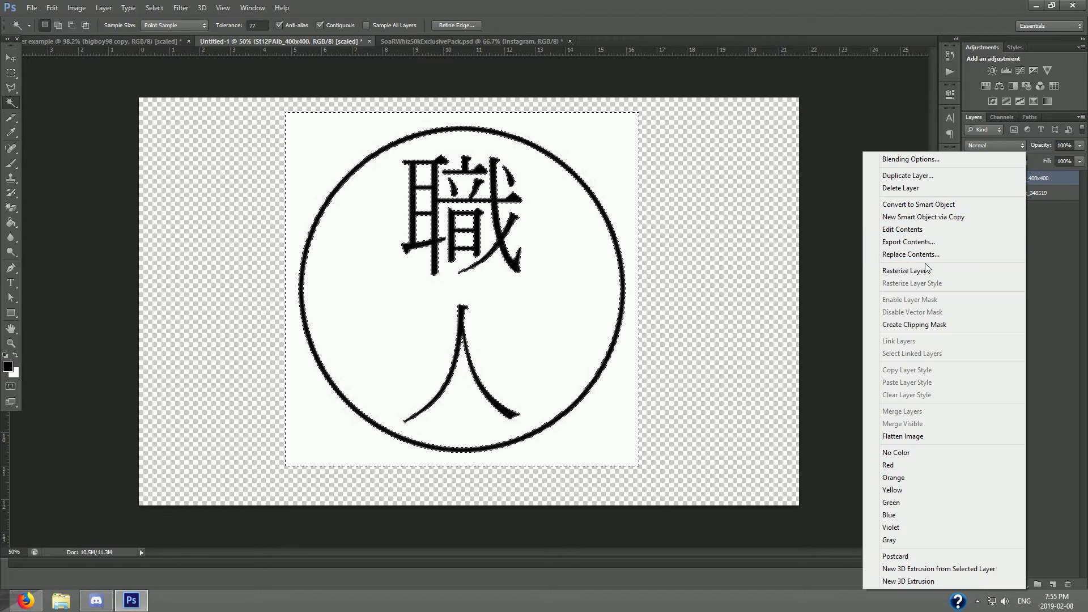
left_click(924, 270)
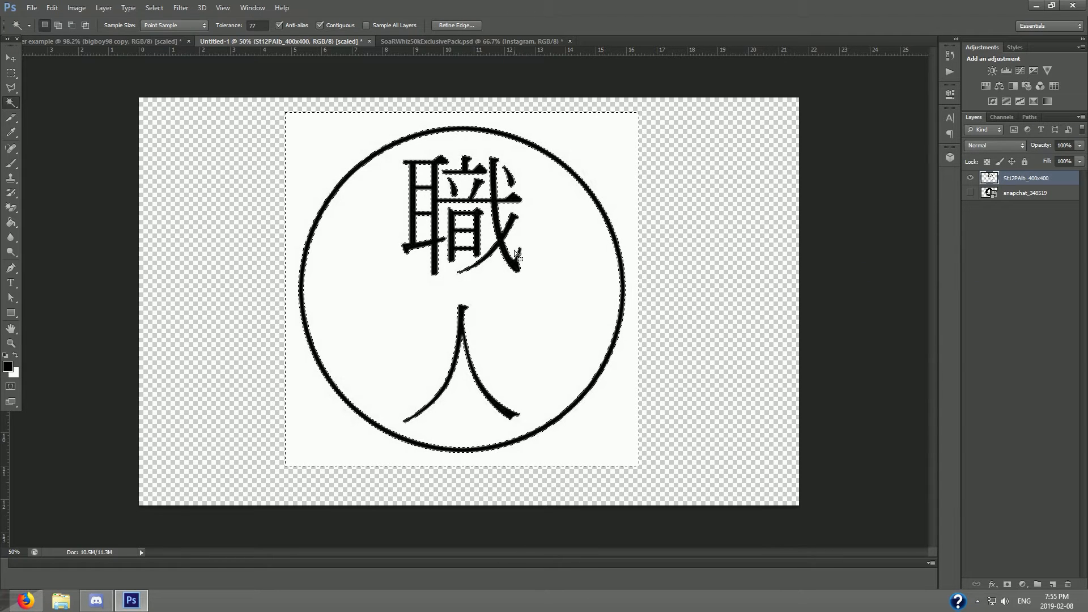
key("Delete")
key("ctrl+d")
Step: Bring the cut-out circular logo into the banner document and fit the whole banner in view
left_click(15, 67)
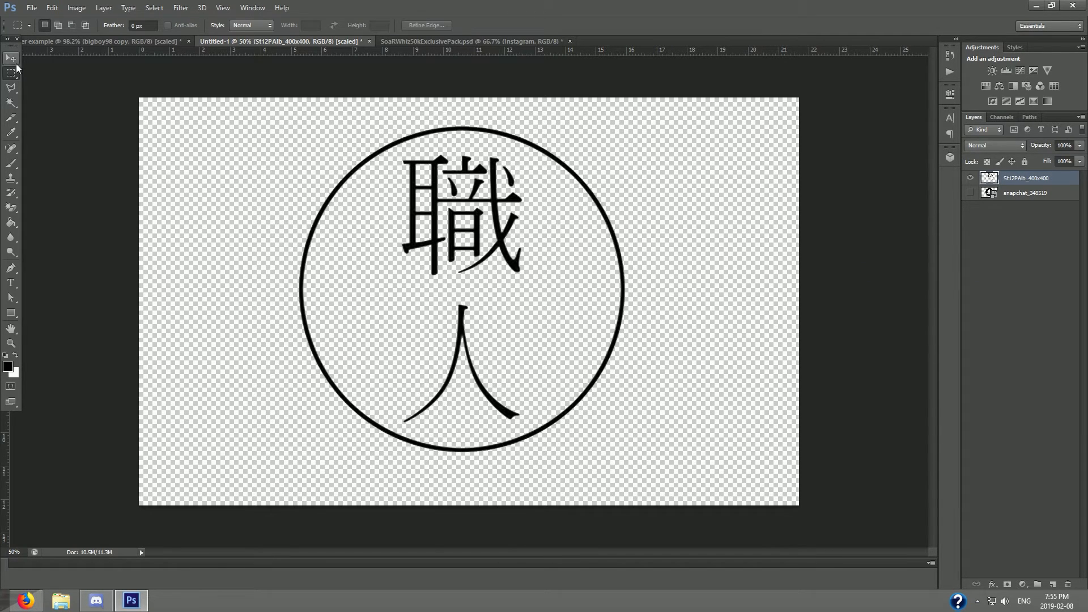
key("v")
left_click_drag(514, 250, 548, 307)
left_click_drag(459, 306, 552, 220)
key("ctrl+0")
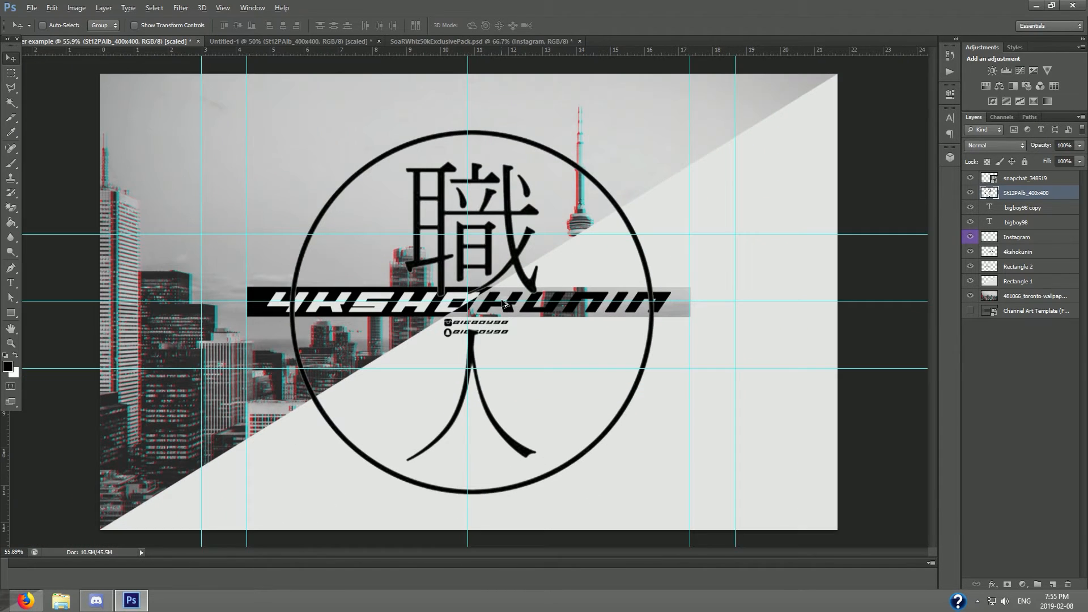
Step: Scale the circular logo down to less than half its size and centre it over the "4kshokunin" bar on the guides
key("ctrl+t")
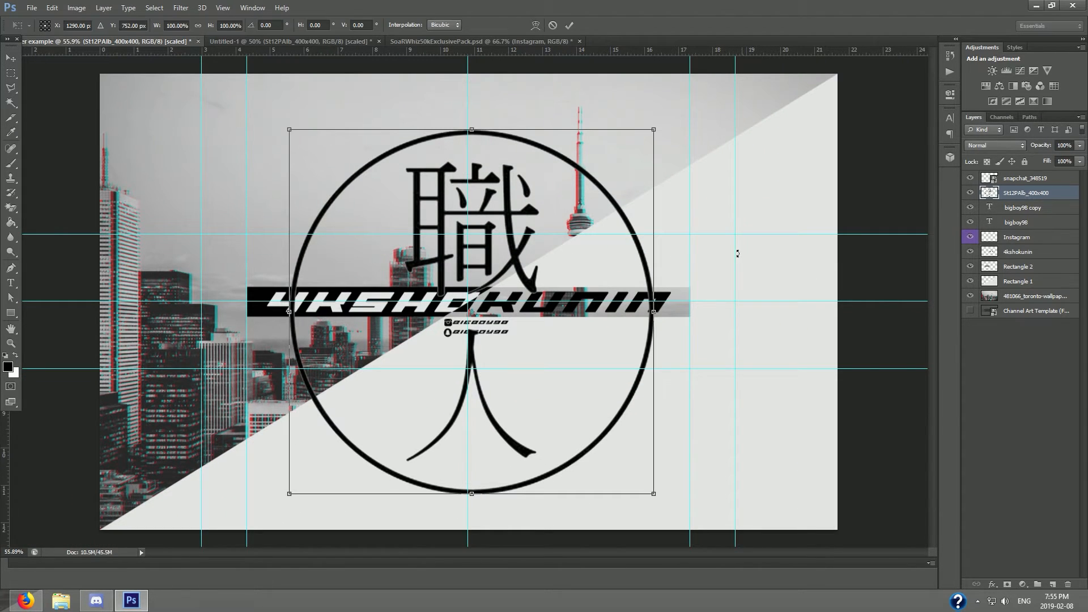
left_click_drag(653, 129, 458, 326)
left_click_drag(389, 363, 482, 256)
key("Return")
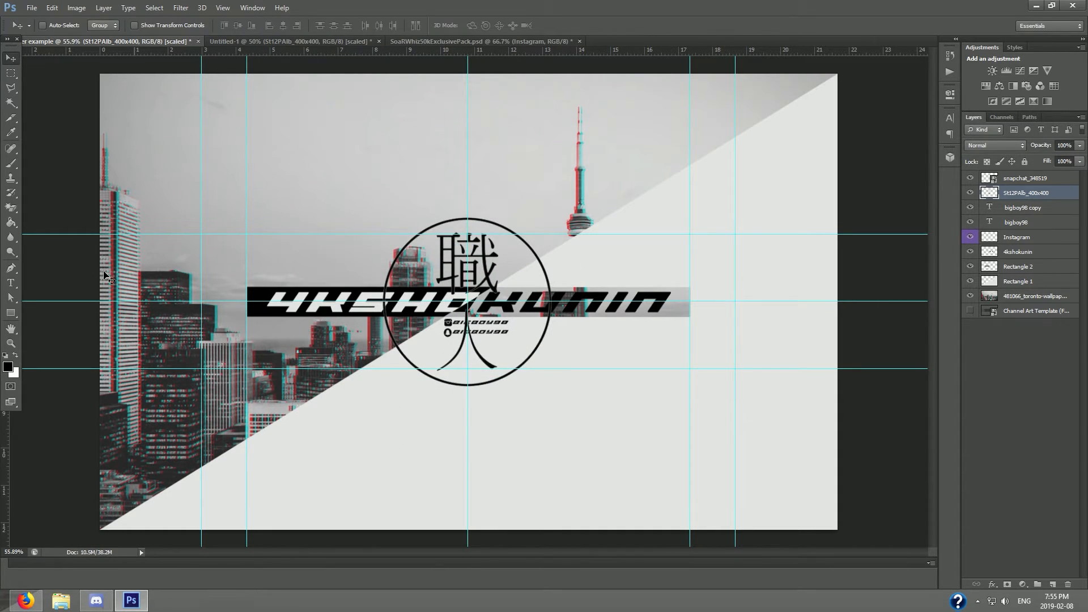
Step: Move the circular logo's layer directly below Rectangle 2 and shrink the logo further, centred on the vertical guide behind the bar
scroll(455, 308, "up", 4)
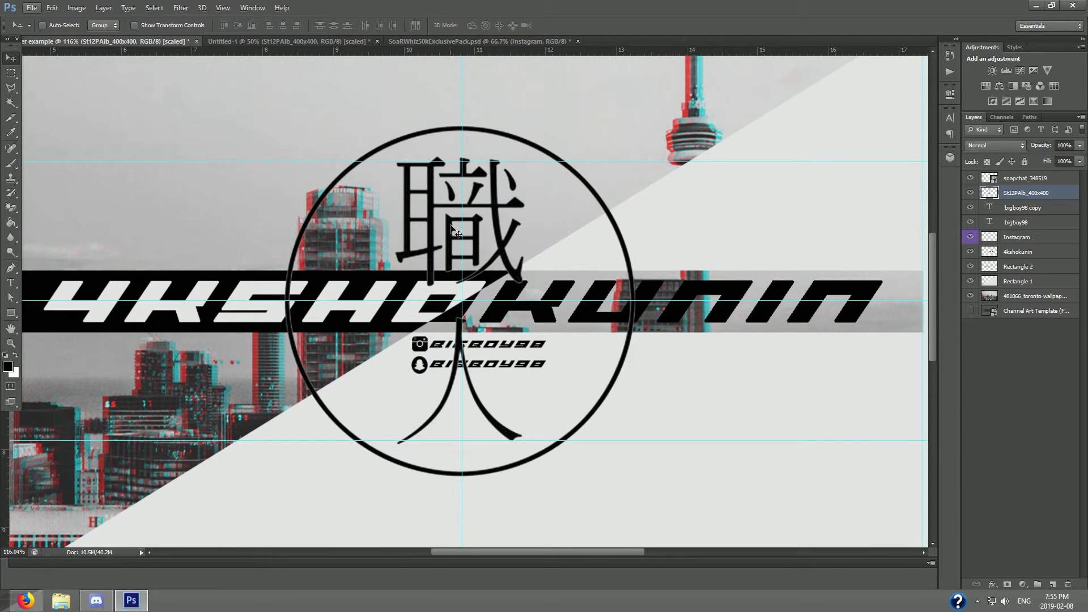
left_click_drag(1023, 193, 1021, 275)
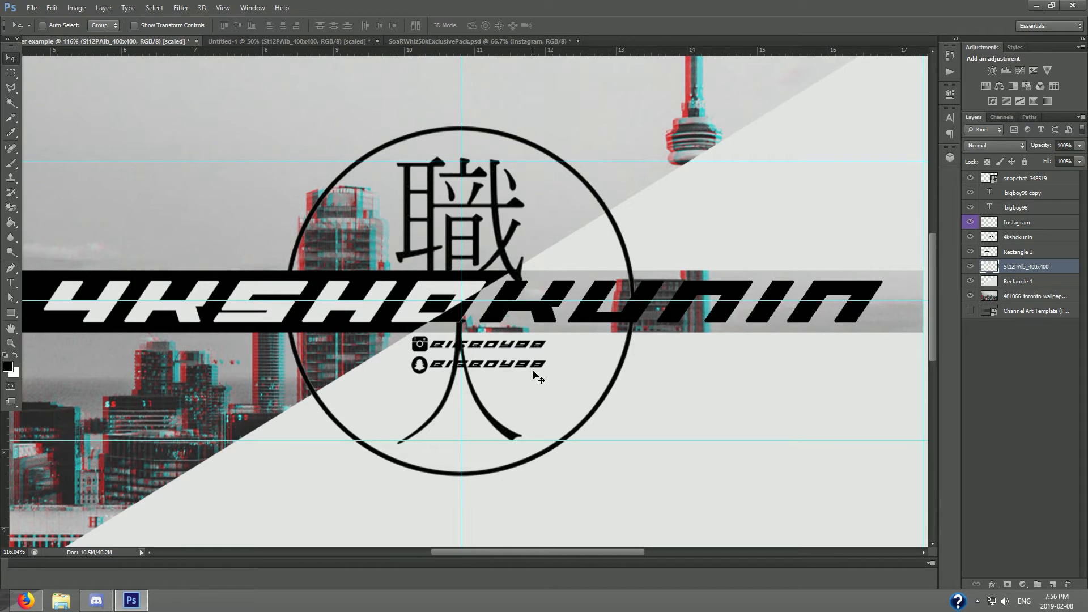
scroll(456, 349, "up", 1)
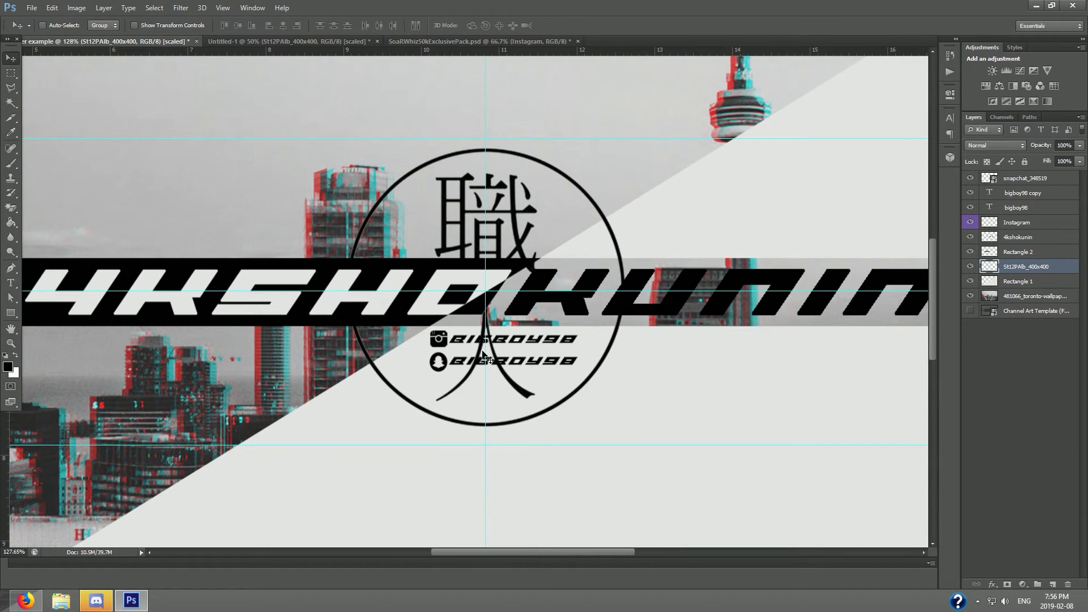
scroll(433, 280, "down", 5)
scroll(463, 283, "up", 5)
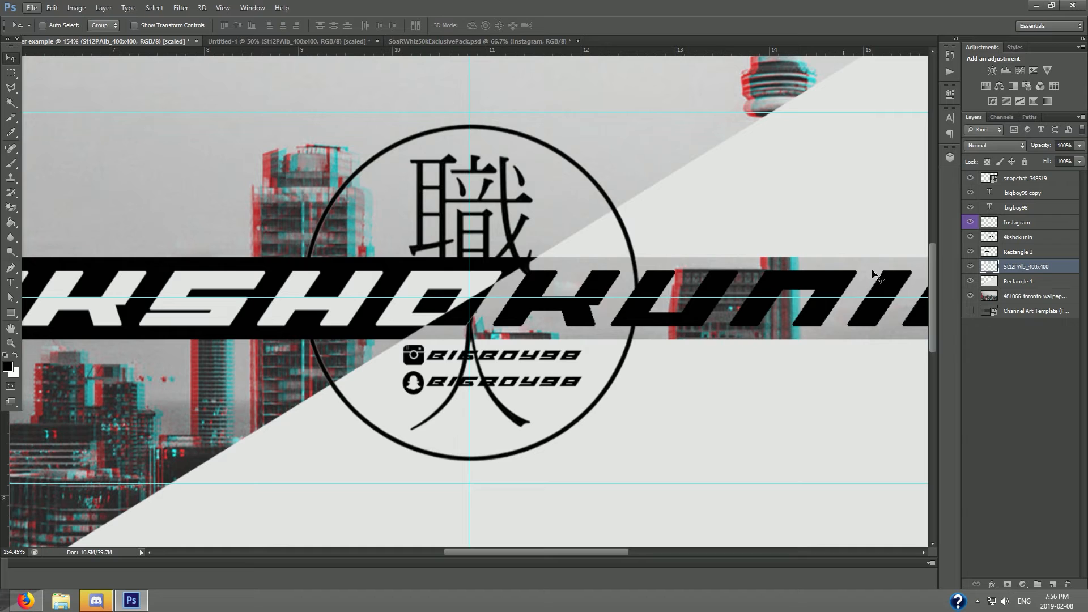
Step: Move the Instagram icon and its handle text together horizontally to just outside the circle's right edge, beneath the "4kshokunin" bar
left_click(1023, 208)
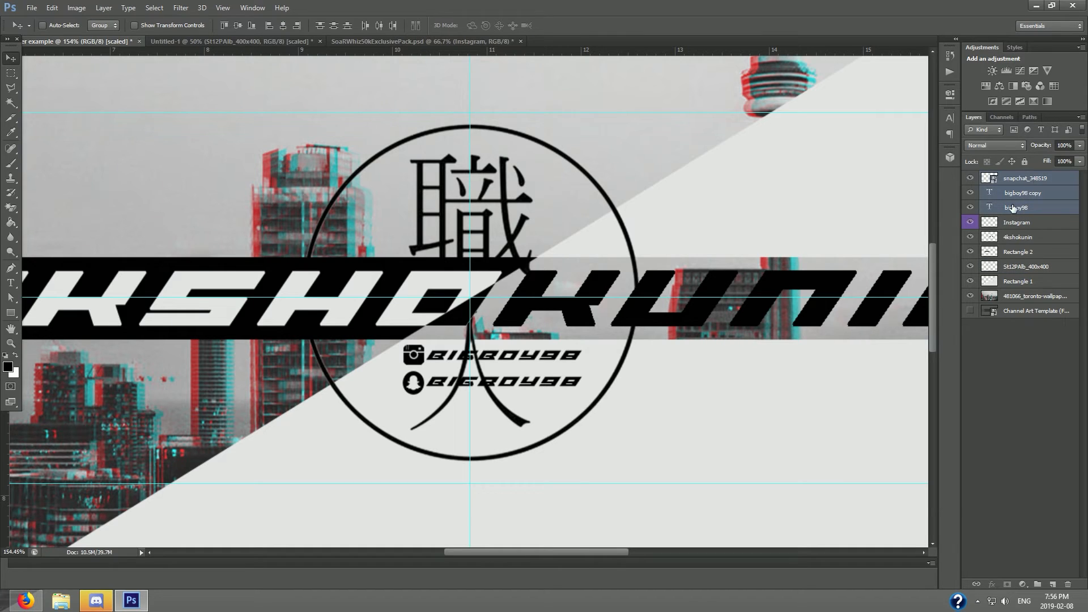
left_click(1015, 224, "shift")
left_click_drag(515, 426, 546, 426)
key("shift+Right")
key("shift+Right")
key("shift+Right")
key("shift+Right")
key("shift+Right")
key("shift+Right")
key("shift+Right")
key("shift+Right")
key("shift+Right")
key("shift+Right")
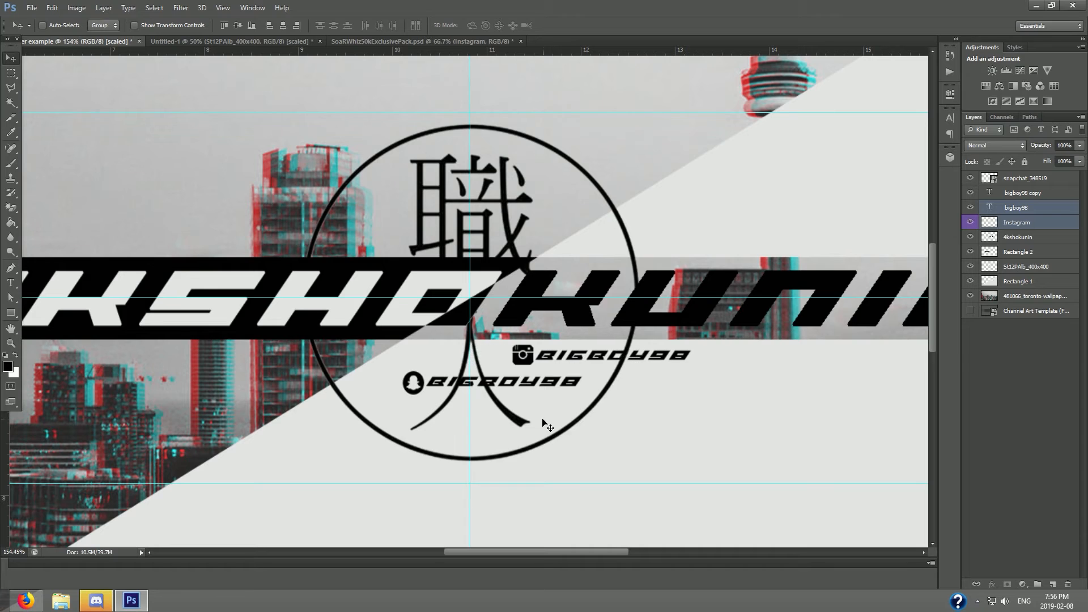
key("shift+Right")
key("shift+Right")
key("shift+Right")
key("shift+Right")
key("shift+Right")
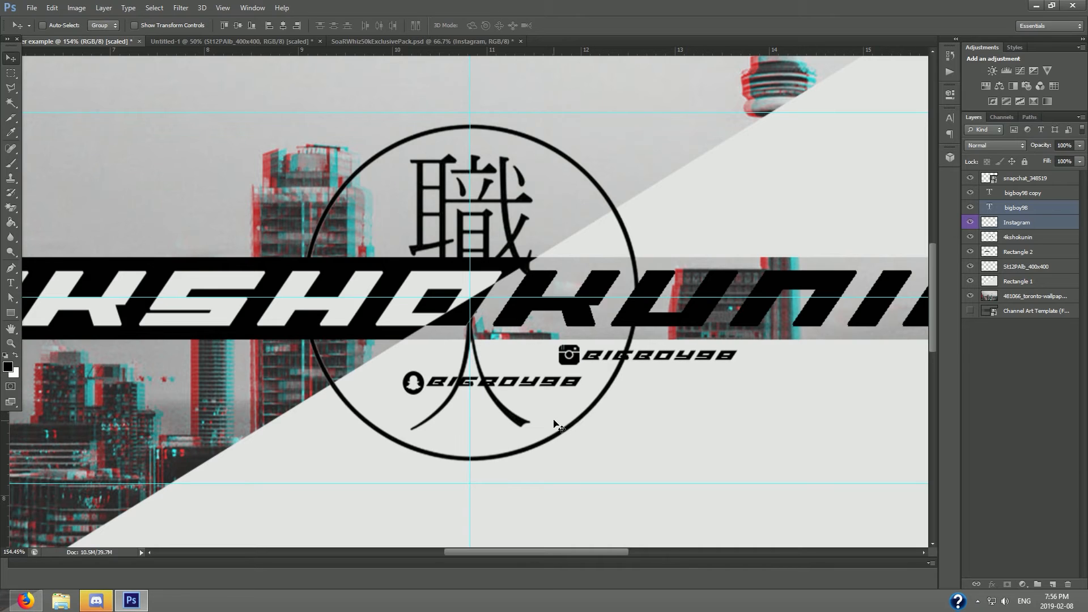
key("shift+Right")
key("shift+Right")
key("shift+Right")
key("shift+Right")
key("shift+Right")
key("shift+Right")
key("shift+Right")
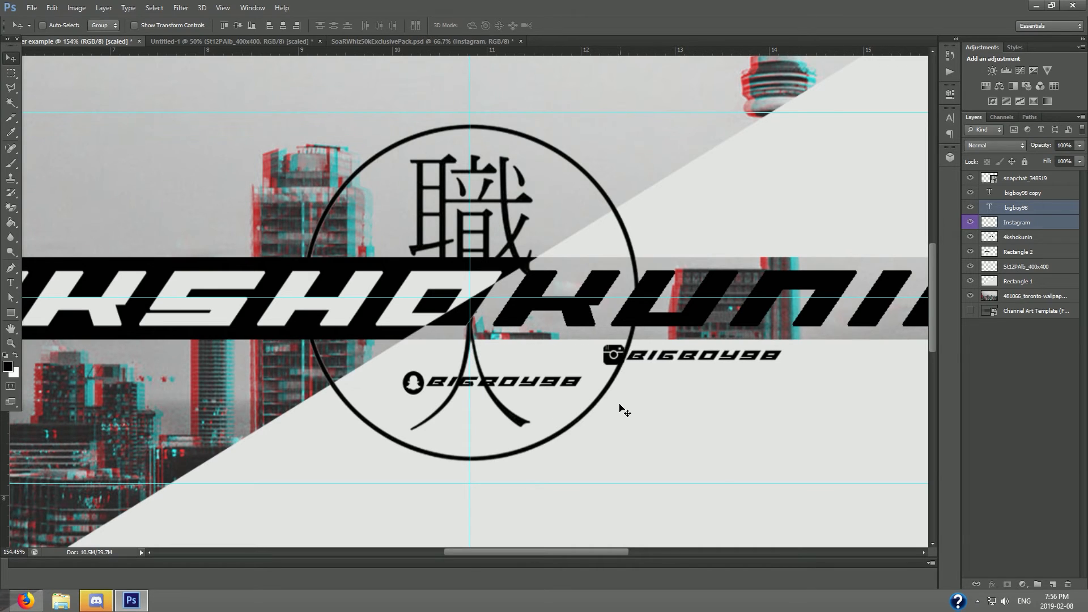
key("Right")
key("Right")
key("Right")
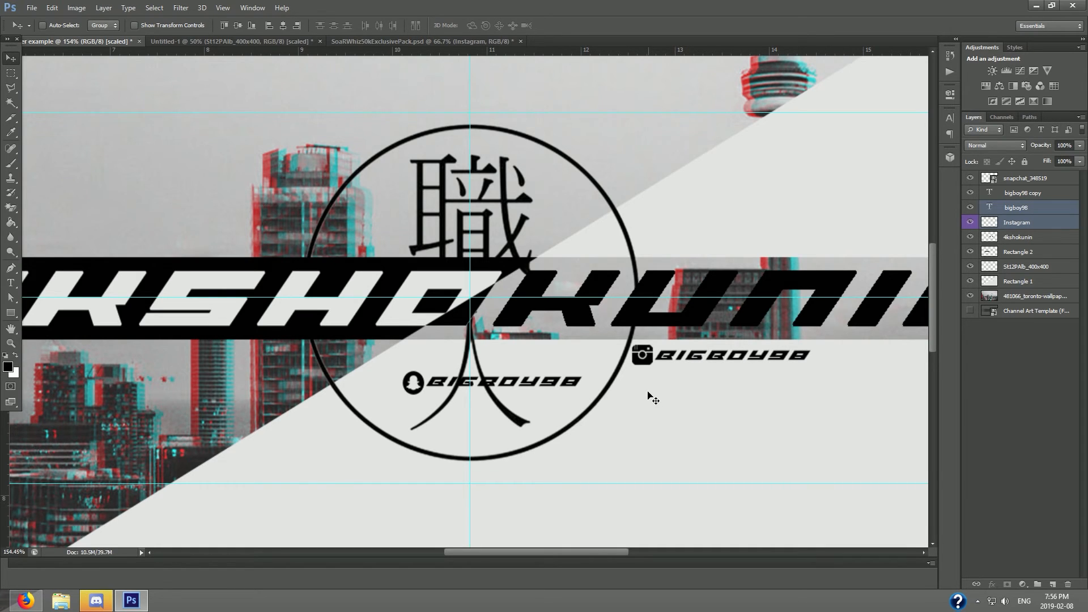
Step: Move the Snapchat icon and its handle text together horizontally to sit below the Instagram line, following the circle's right-hand curve
scroll(636, 371, "down", 5)
scroll(635, 369, "up", 4)
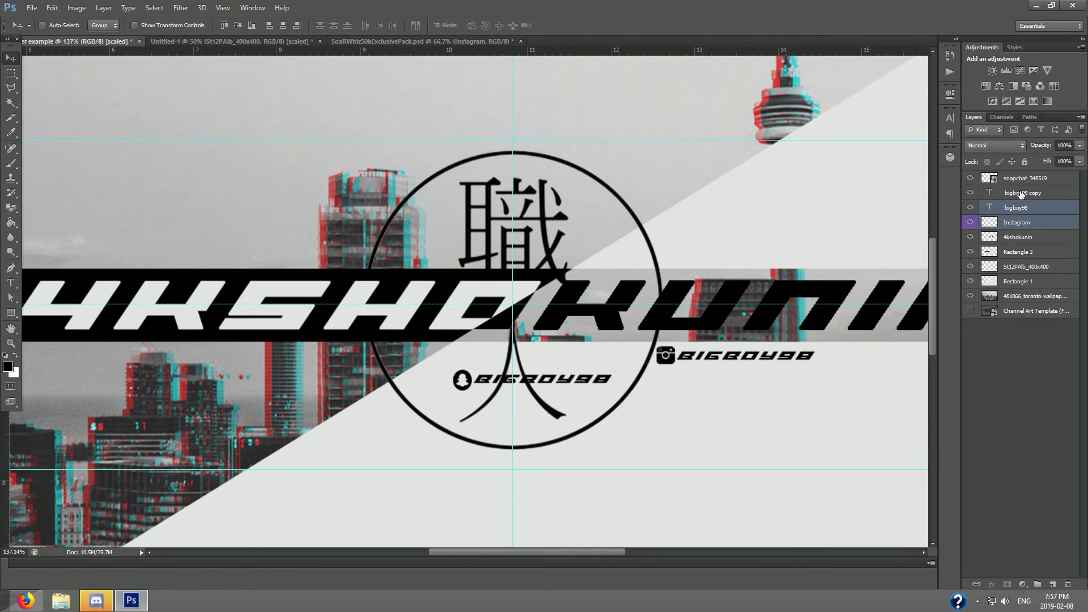
left_click(1022, 195)
left_click(1023, 181, "shift")
key("shift+Right")
key("shift+Right")
key("shift+Right")
key("shift+Right")
key("shift+Right")
key("shift+Right")
key("shift+Right")
key("shift+Right")
key("shift+Right")
key("shift+Right")
key("shift+Right")
key("shift+Right")
key("shift+Right")
key("shift+Right")
key("shift+Right")
key("shift+Right")
key("shift+Right")
key("shift+Right")
key("shift+Right")
key("shift+Right")
key("Right")
key("Right")
key("Right")
key("Right")
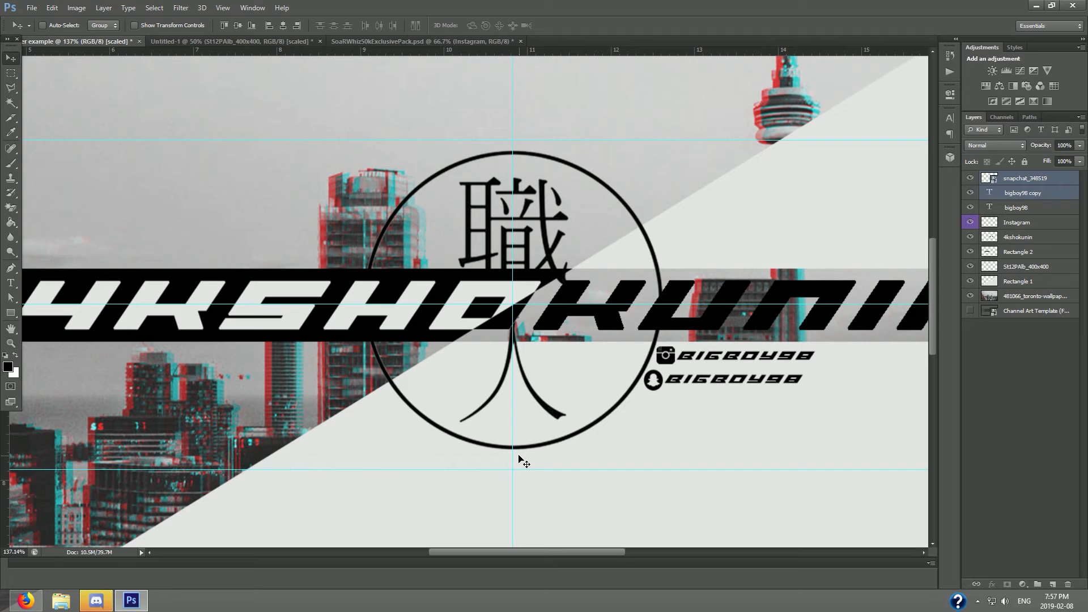
Step: Examine the banner composition up close and as a whole, checking the logo, bar and social handles against the guides
scroll(554, 375, "down", 3)
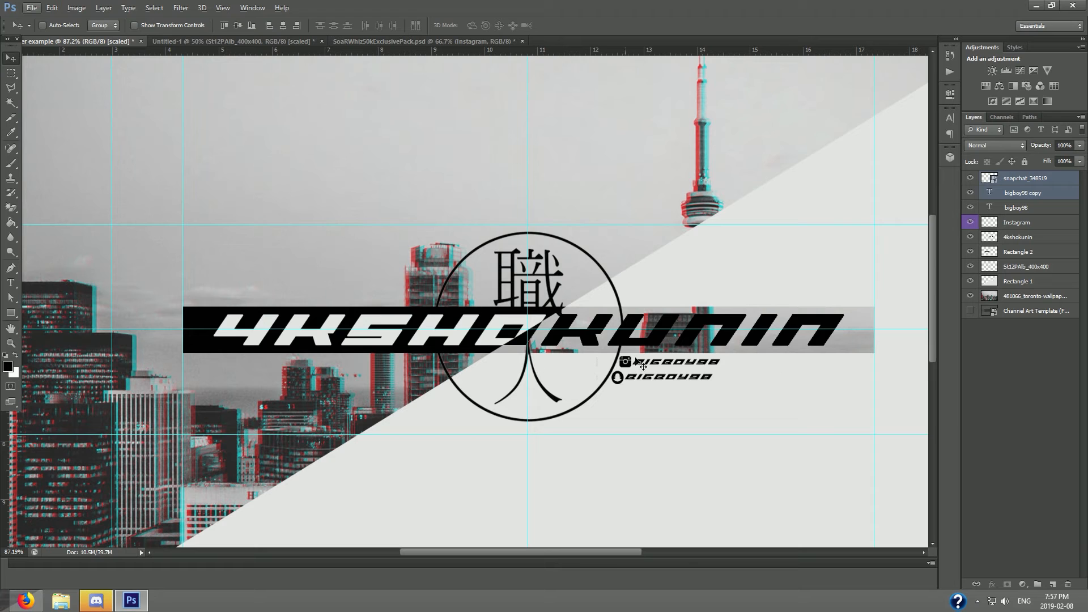
scroll(525, 322, "up", 3)
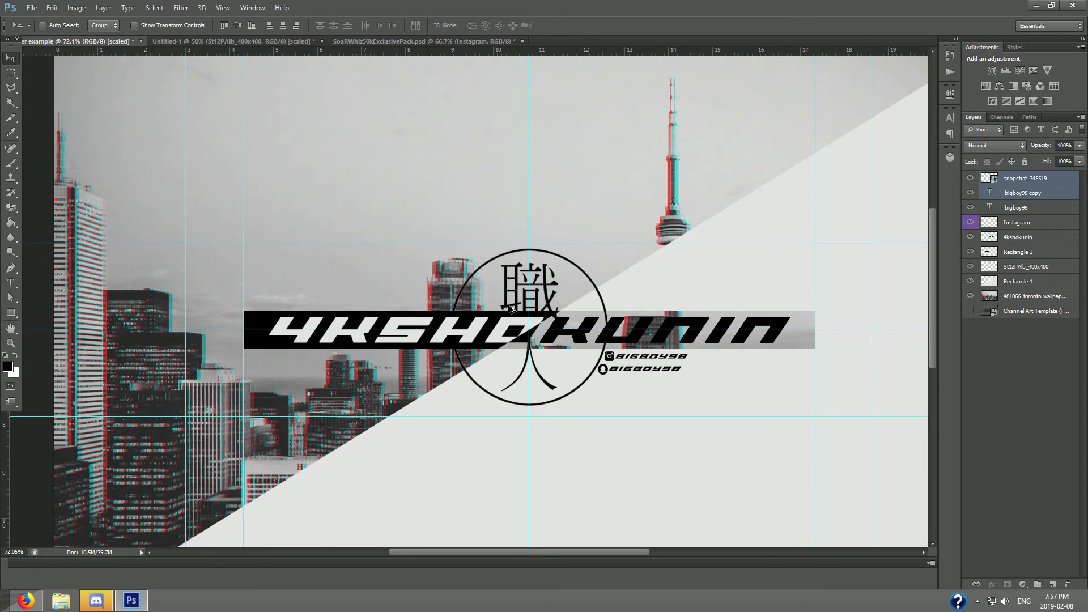
scroll(544, 362, "down", 3)
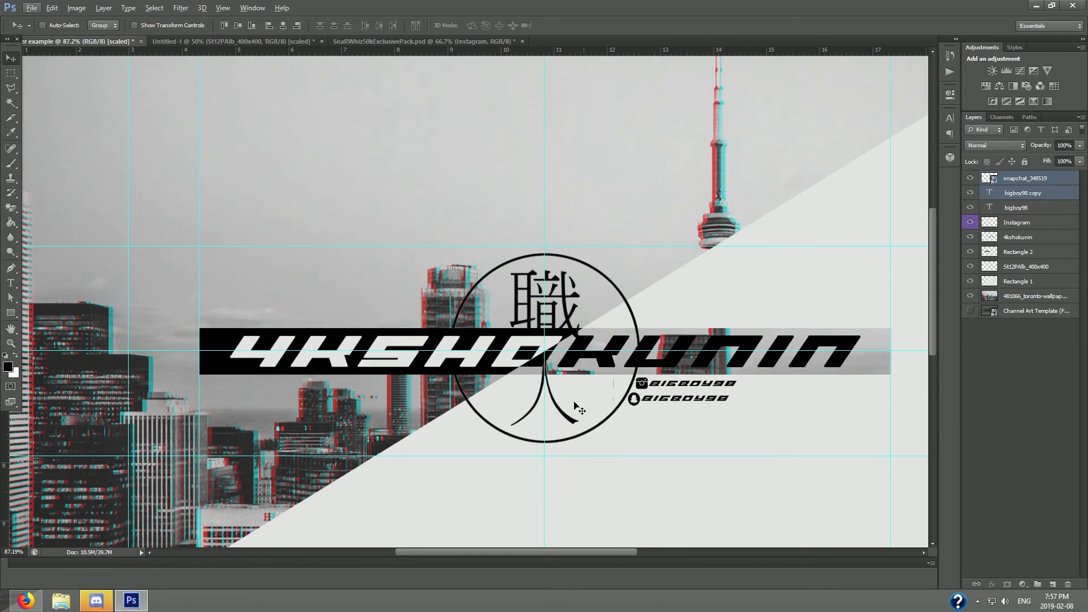
scroll(577, 393, "down", 3)
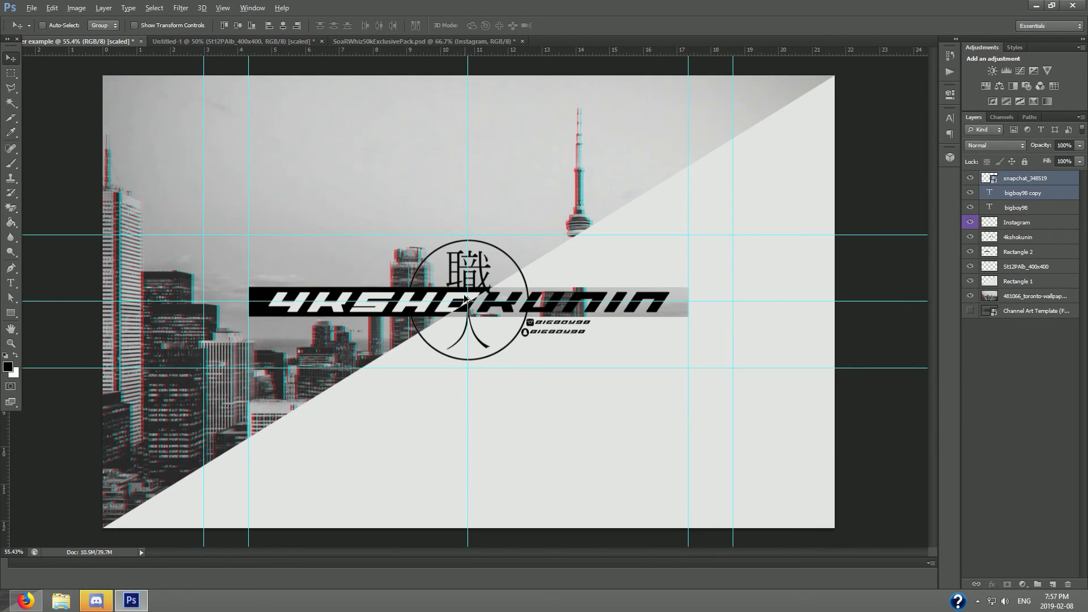
scroll(464, 299, "up", 2)
scroll(465, 299, "down", 2)
scroll(465, 300, "up", 2)
key("alt")
left_click(11, 73)
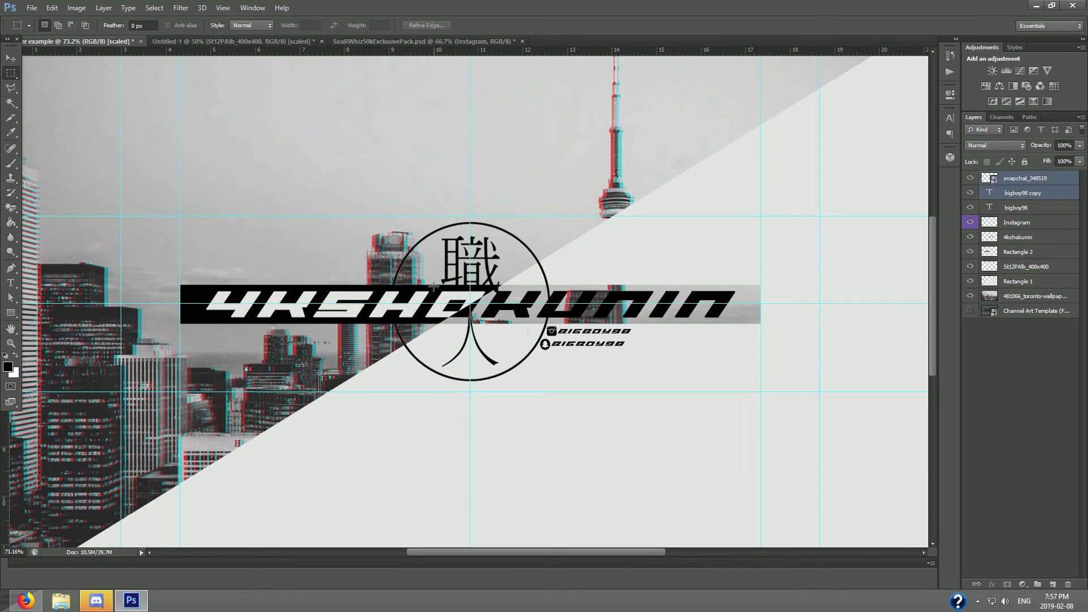
scroll(433, 287, "down", 2)
scroll(442, 291, "up", 1)
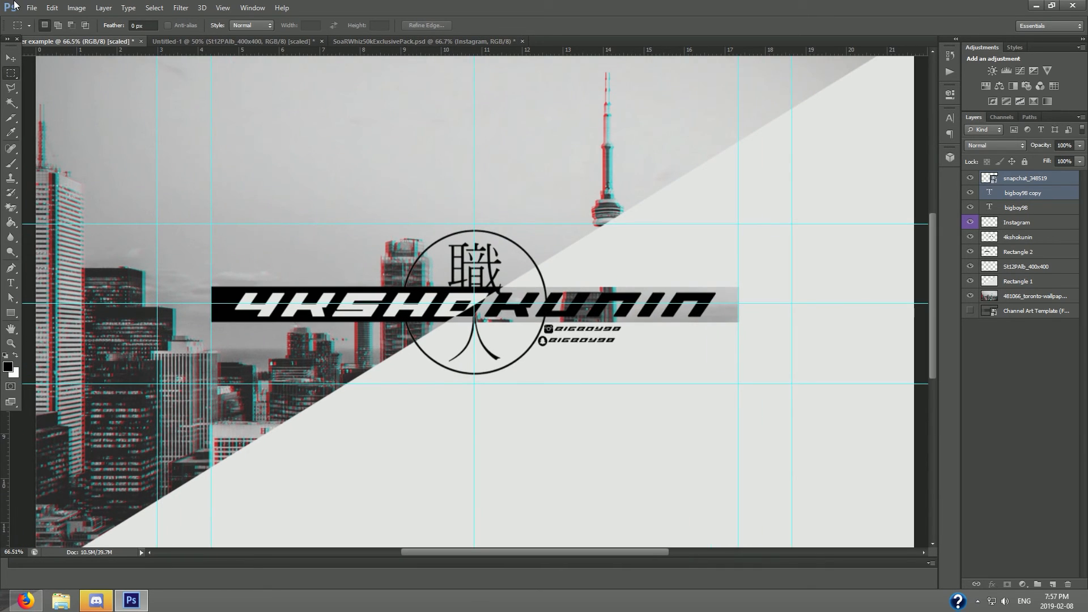
Step: Export the banner for web as a maximum-quality 2560 × 1440 JPEG, choosing the Pictures library as the destination for Banner-example.jpg
left_click(28, 9)
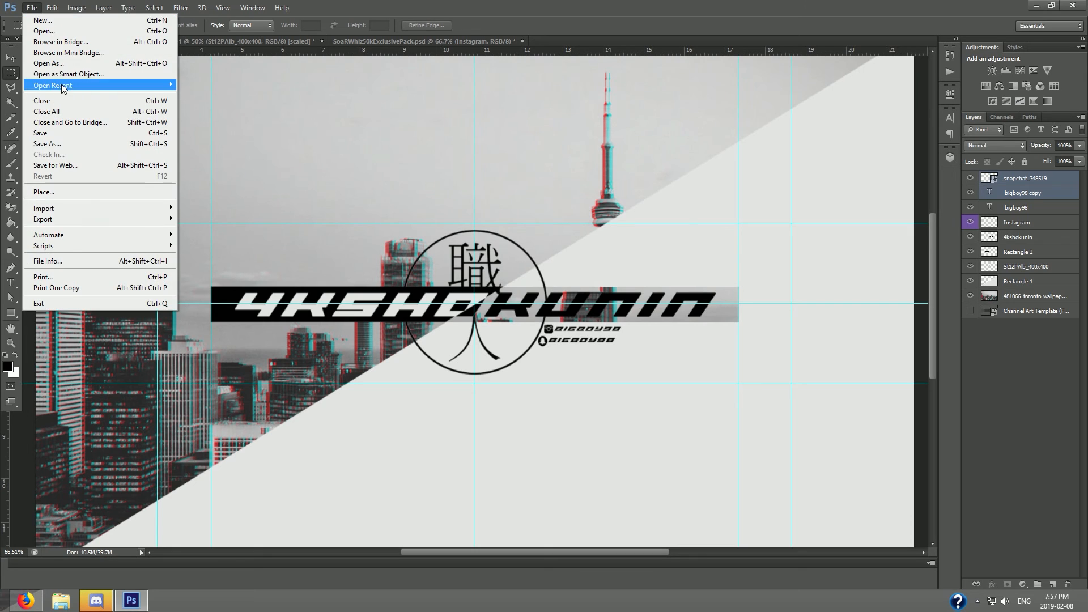
left_click(74, 165)
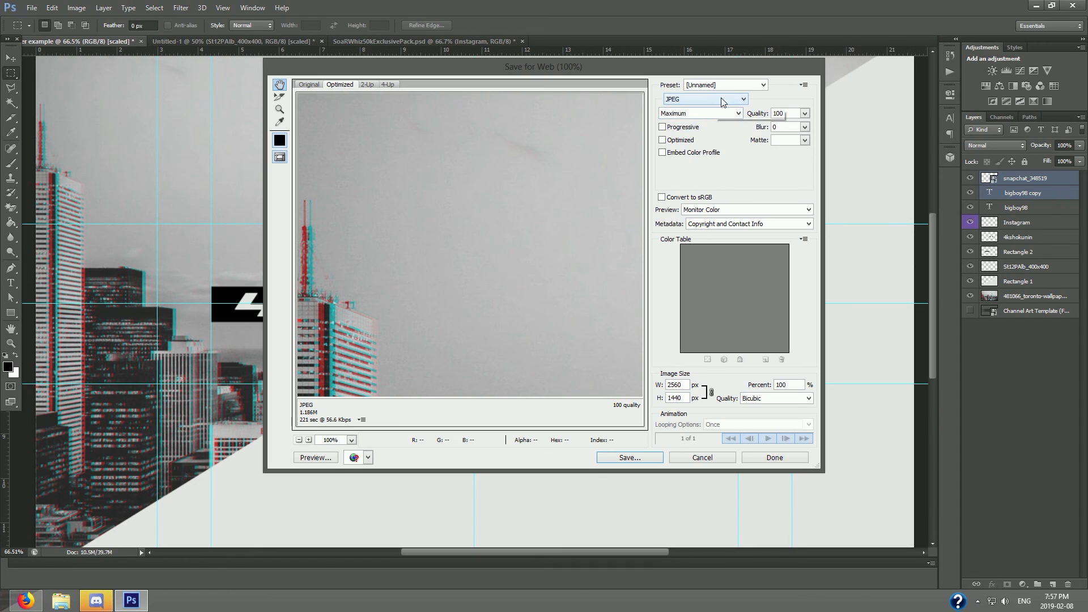
left_click(700, 90)
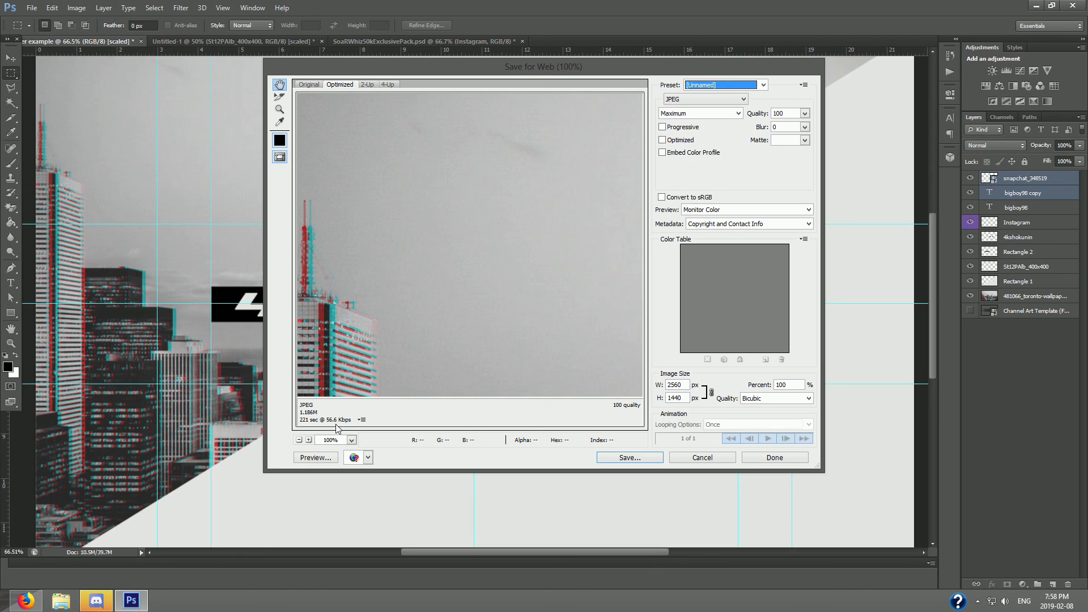
left_click(629, 457)
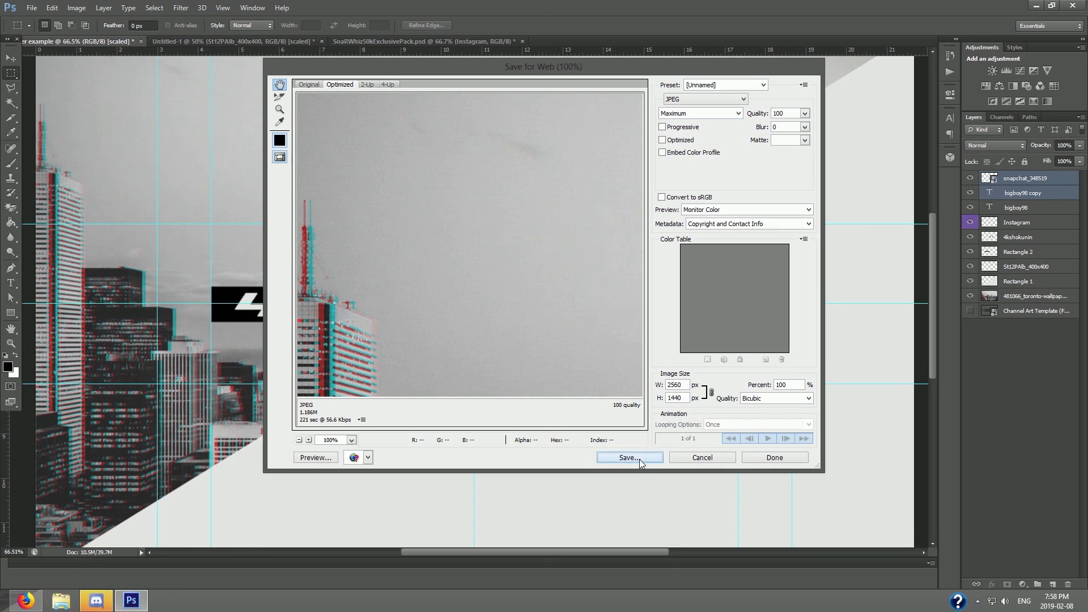
left_click(300, 198)
left_click(395, 170)
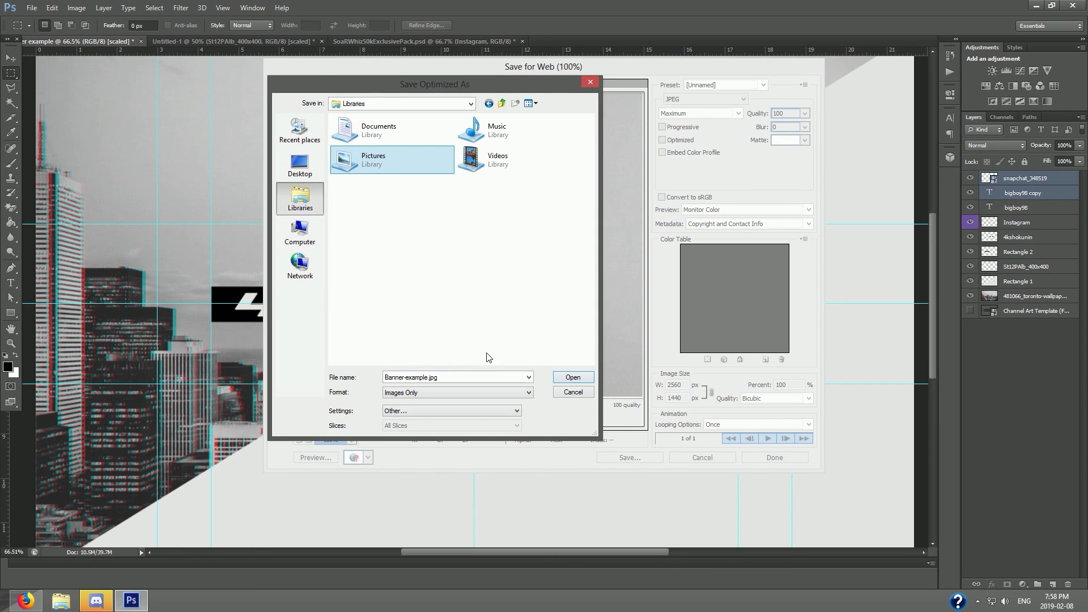